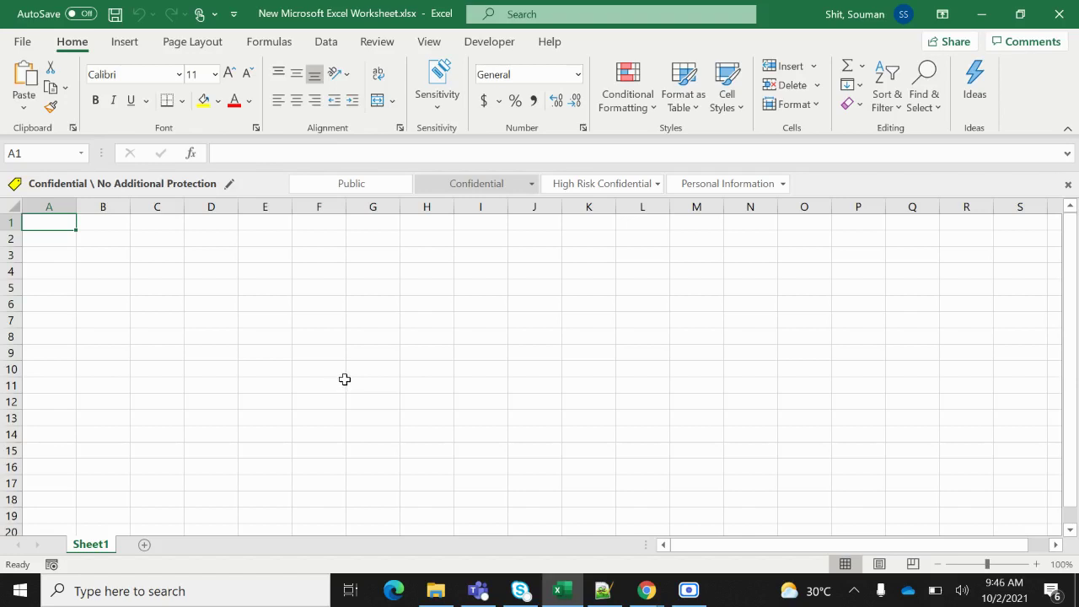
pyautogui.click(605, 591)
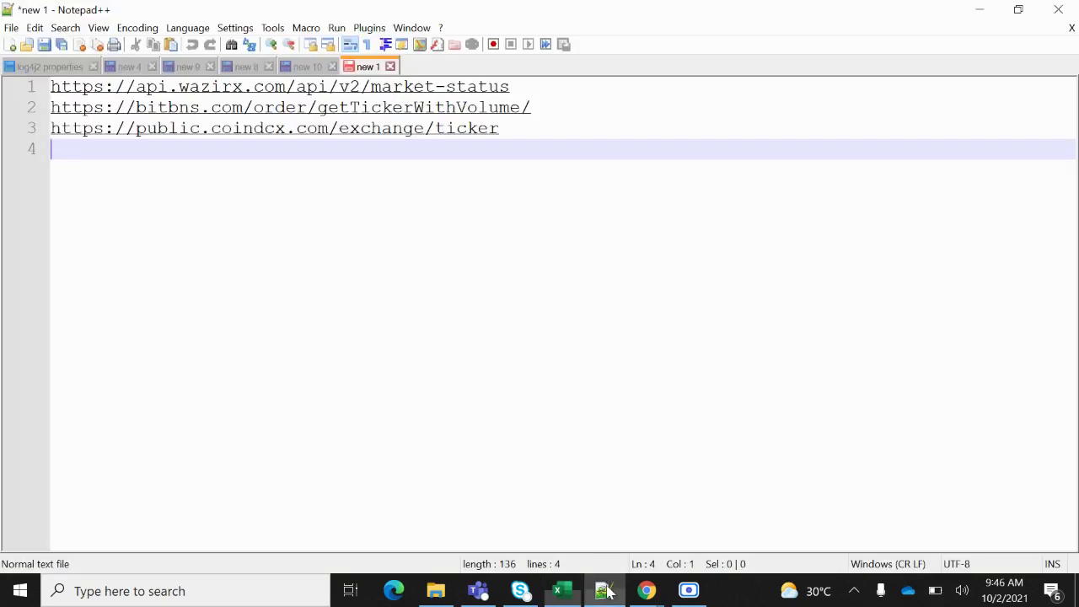
pyautogui.click(530, 87)
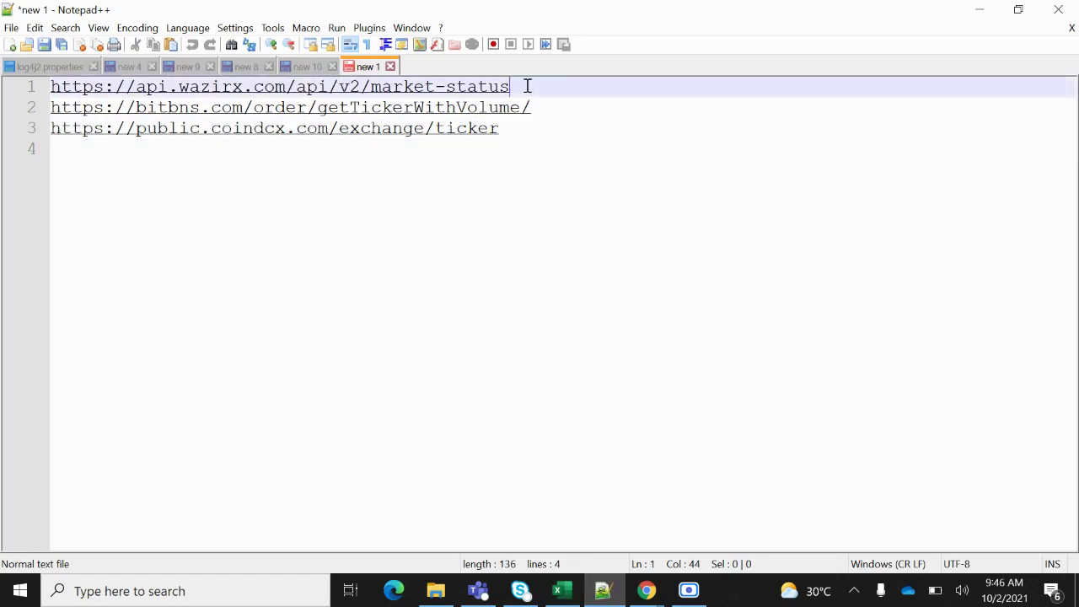
pyautogui.moveTo(526, 86); pyautogui.dragTo(56, 90)
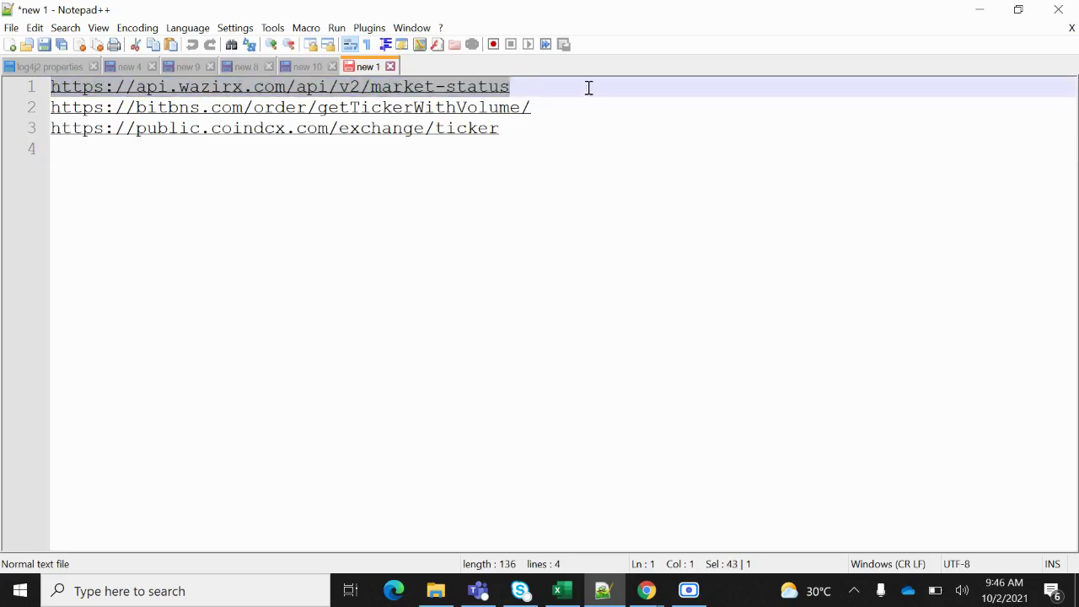
pyautogui.moveTo(523, 87); pyautogui.dragTo(43, 74)
pyautogui.hotkey('ctrl', 'c')
pyautogui.click(980, 9)
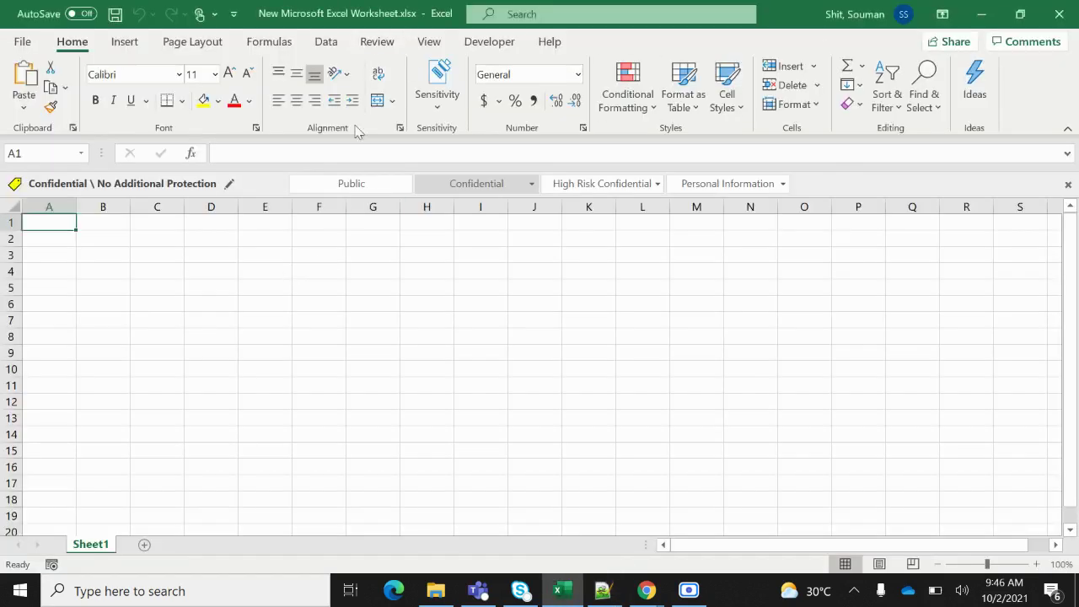
pyautogui.click(393, 222)
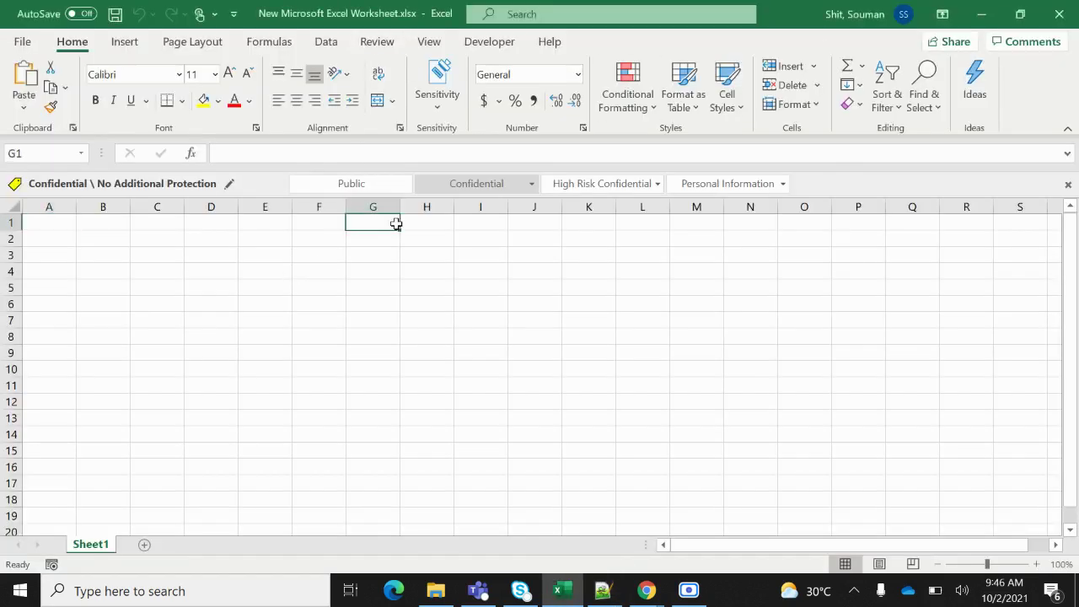
pyautogui.click(51, 226)
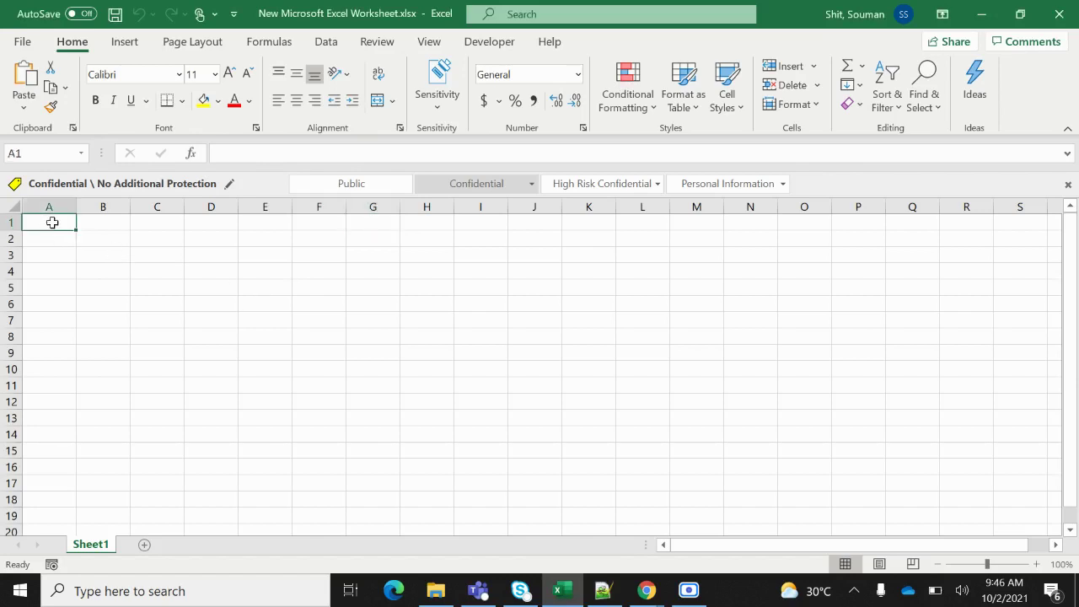
pyautogui.click(329, 44)
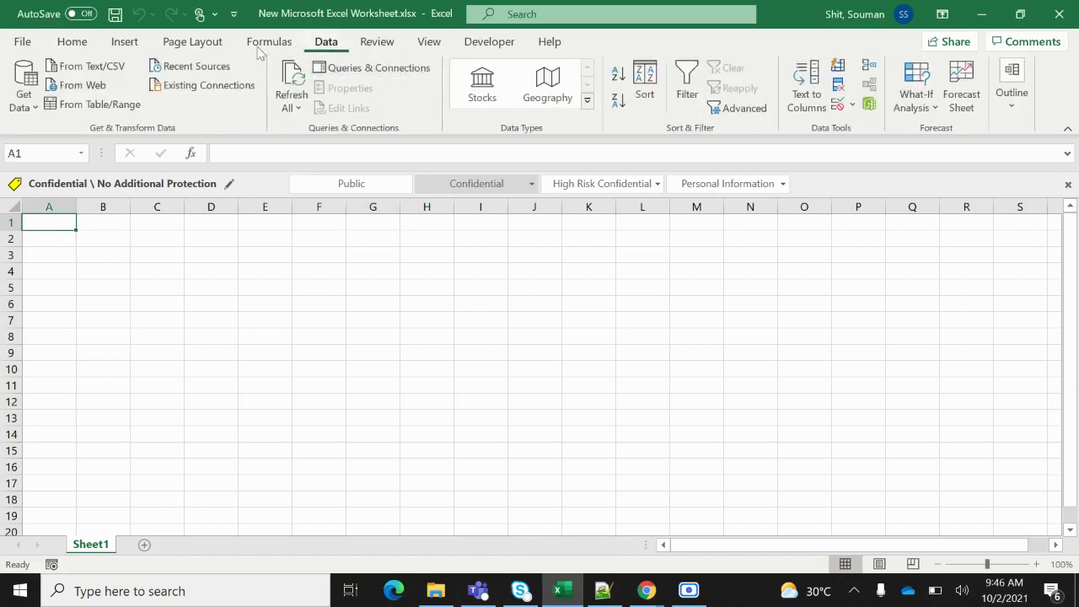
pyautogui.click(81, 85)
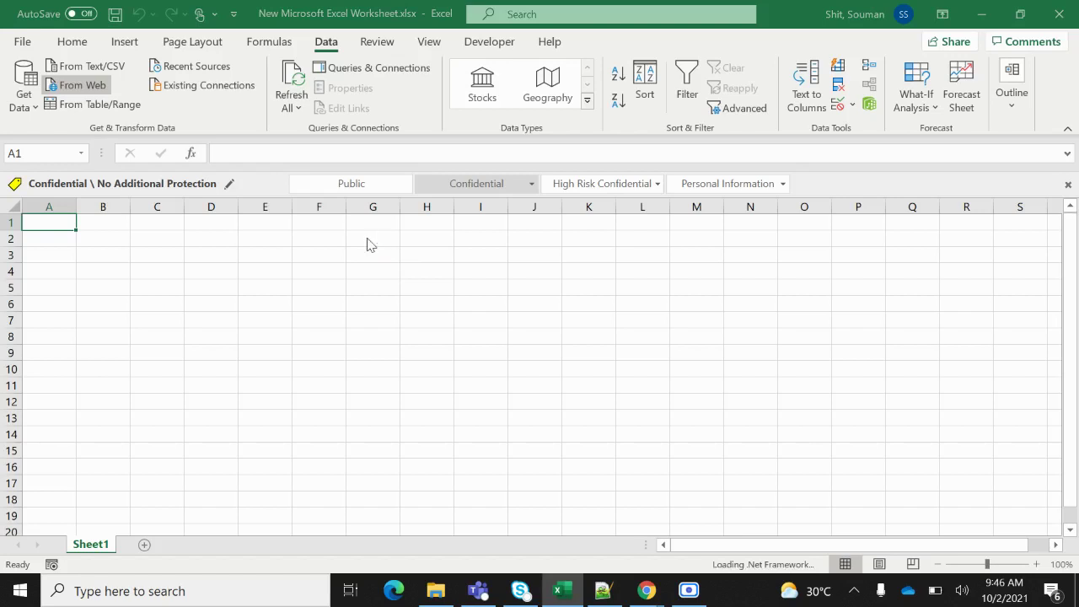
pyautogui.hotkey('ctrl', 'v')
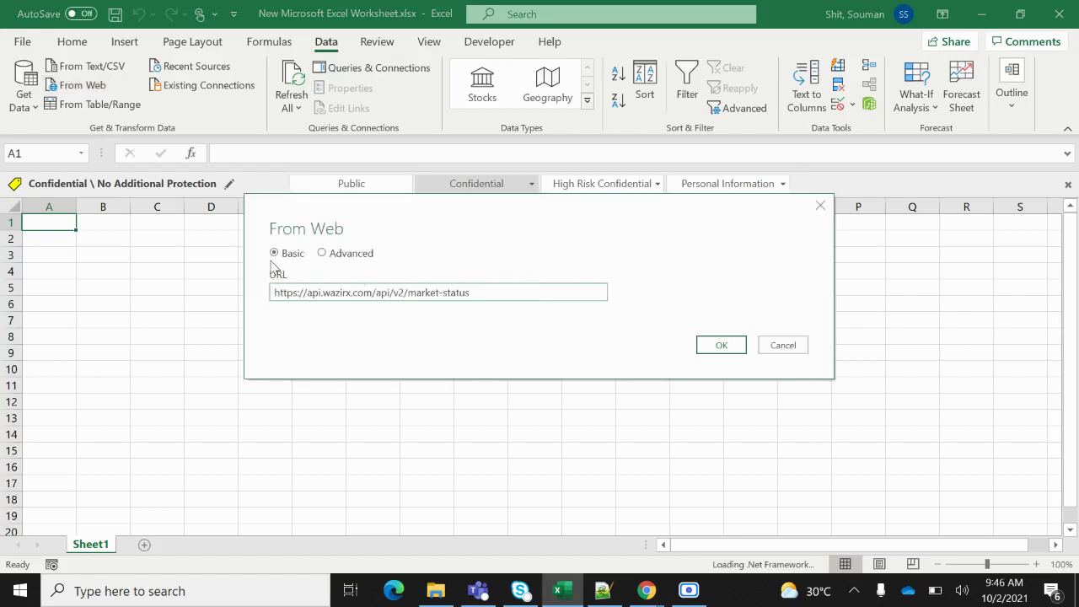
pyautogui.click(715, 344)
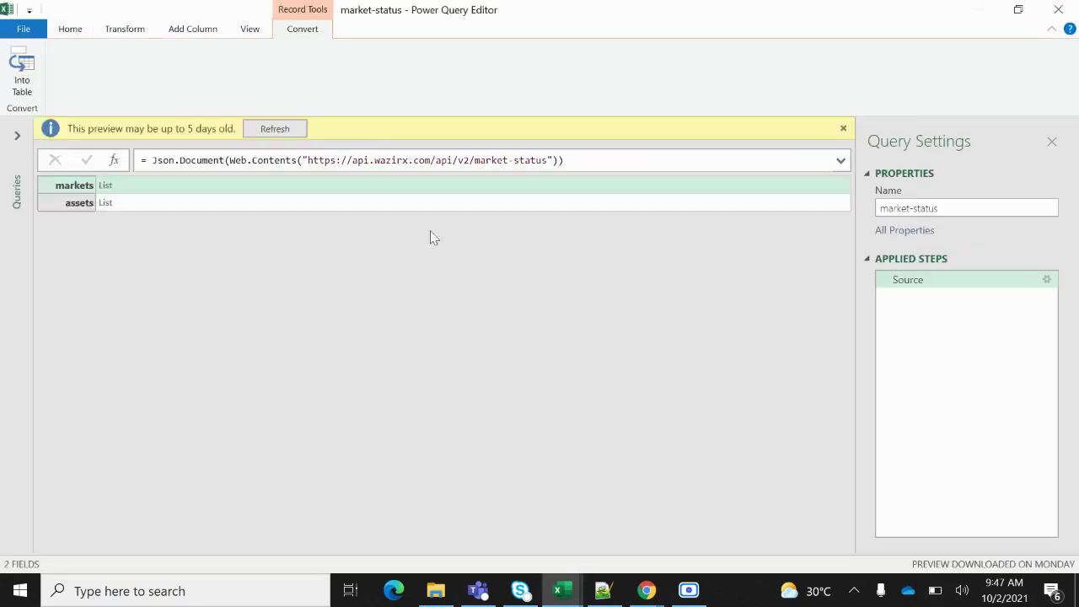
pyautogui.click(274, 129)
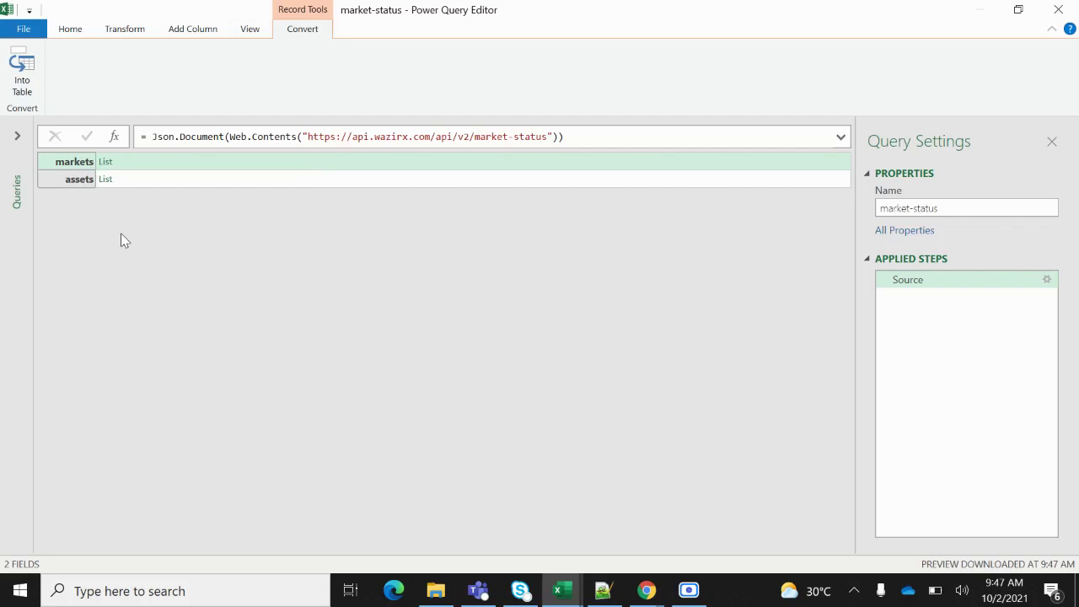
# Convert the query record into a table, then convert its markets list to a table with delimiter None and extra columns shown as errors.
pyautogui.click(26, 71)
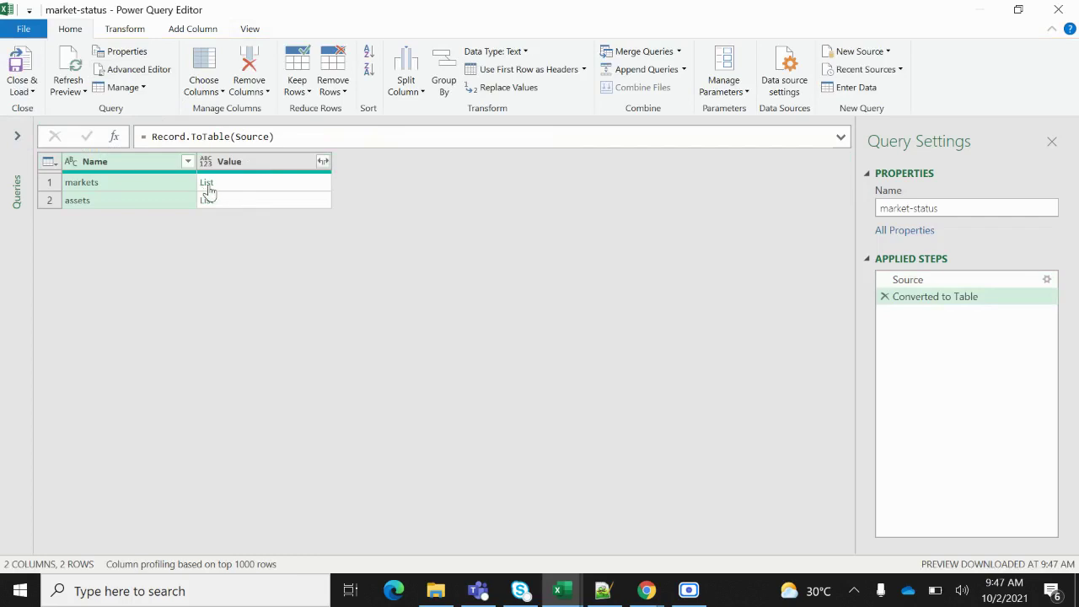
pyautogui.click(206, 183)
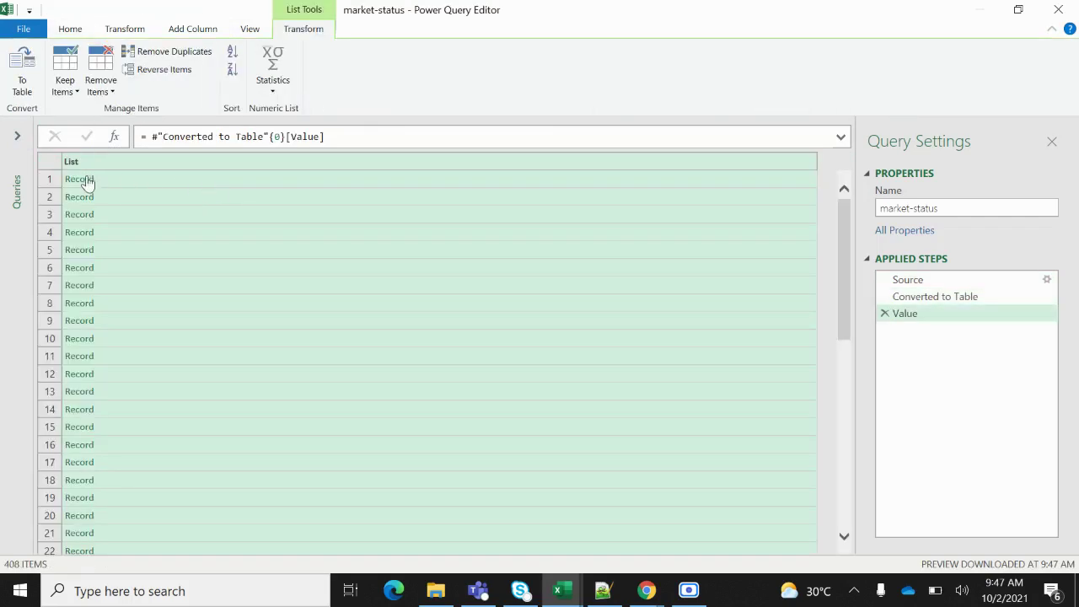
pyautogui.click(19, 78)
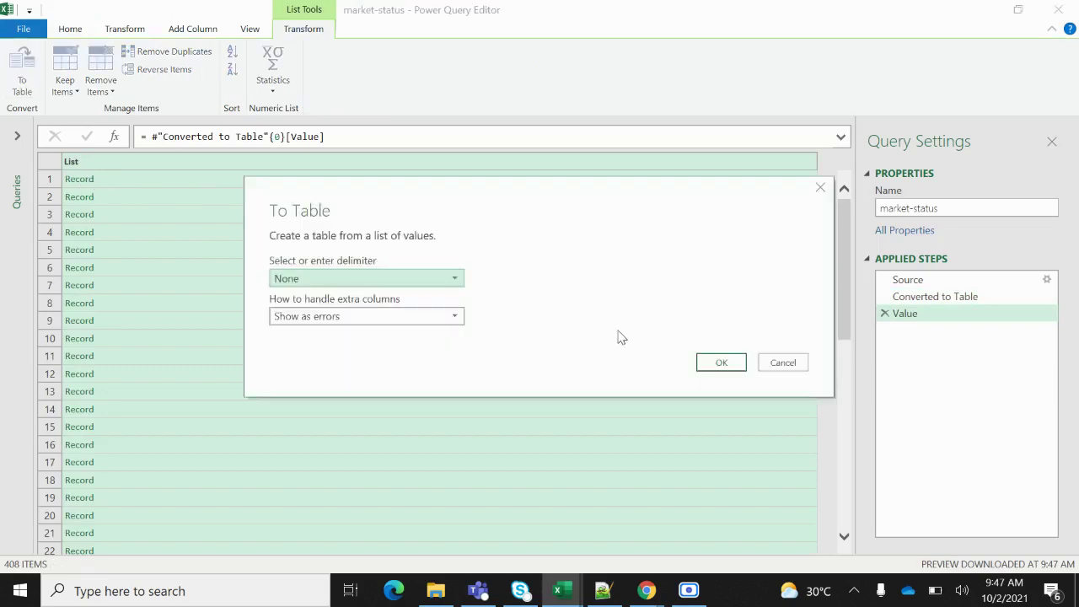
pyautogui.click(721, 362)
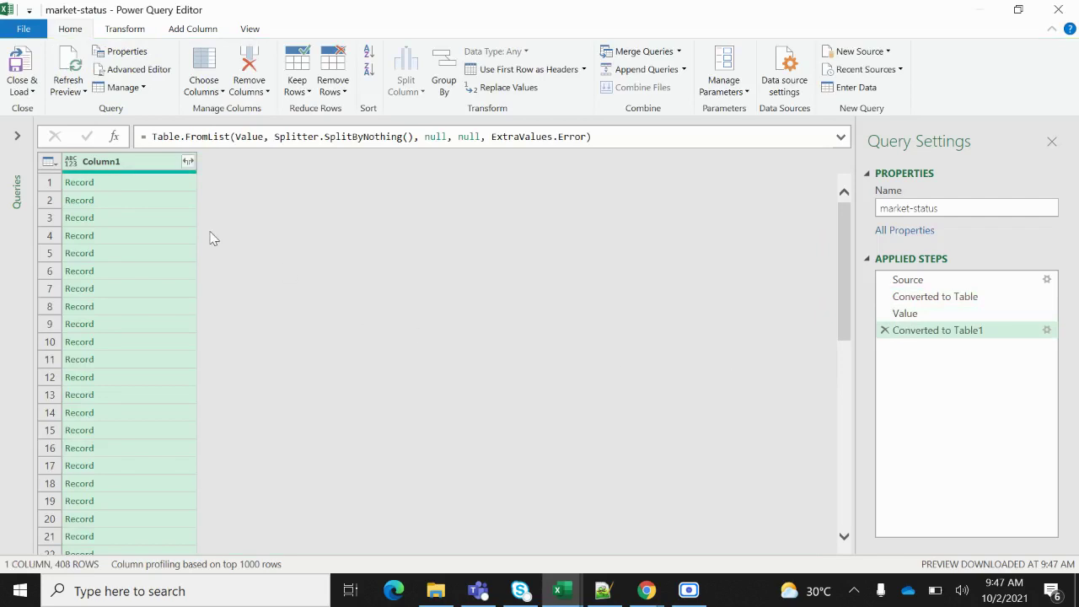
# Expand Column1 into all its fields after loading the complete field list, keeping the original column name as prefix.
pyautogui.click(188, 161)
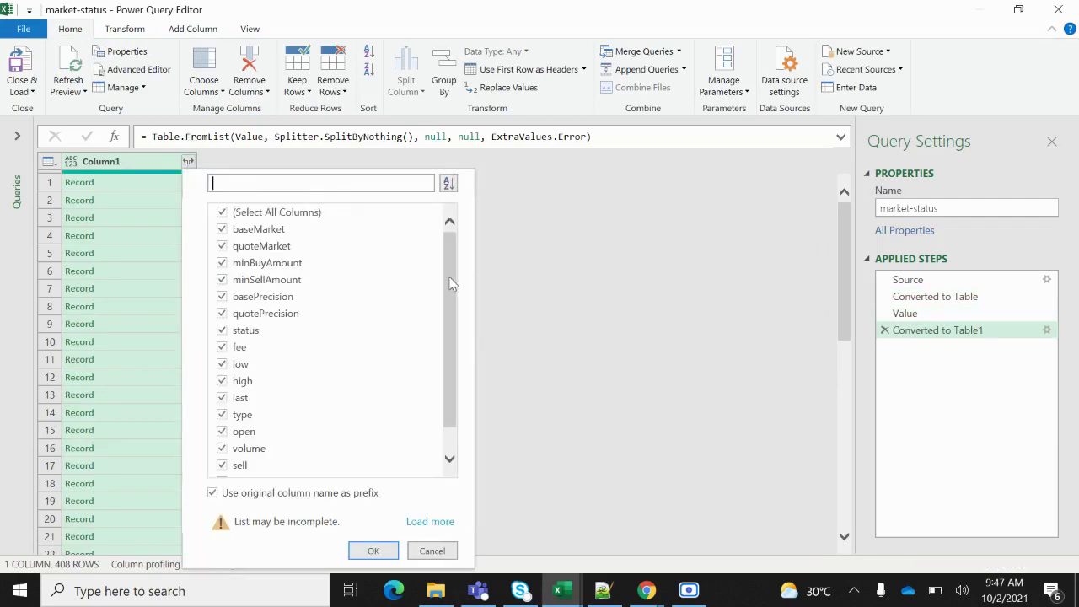
pyautogui.moveTo(448, 282); pyautogui.dragTo(444, 393)
pyautogui.click(440, 520)
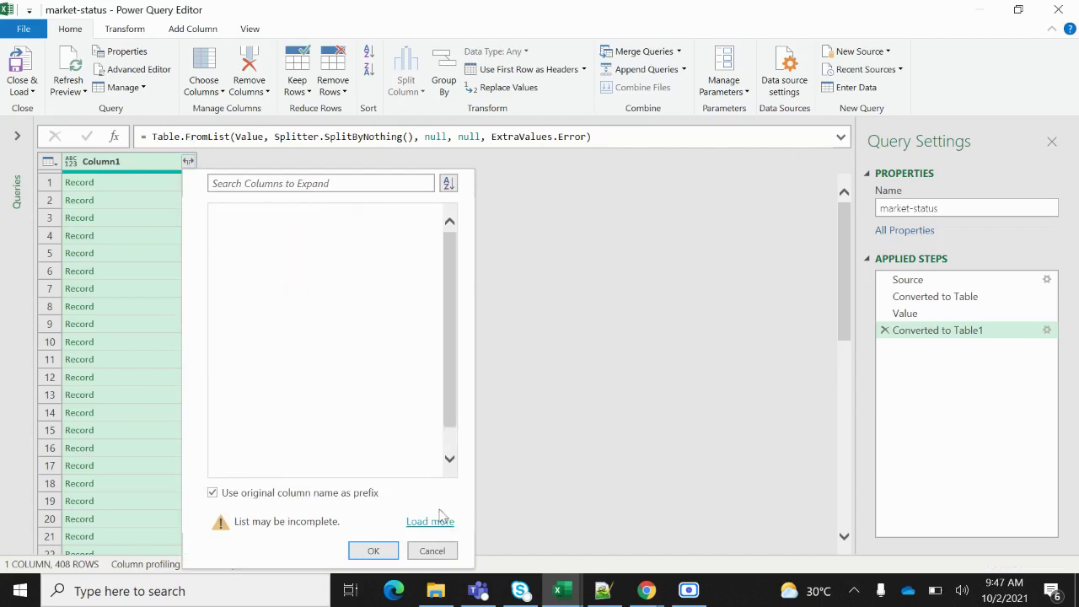
pyautogui.moveTo(448, 266); pyautogui.dragTo(405, 482)
pyautogui.click(388, 551)
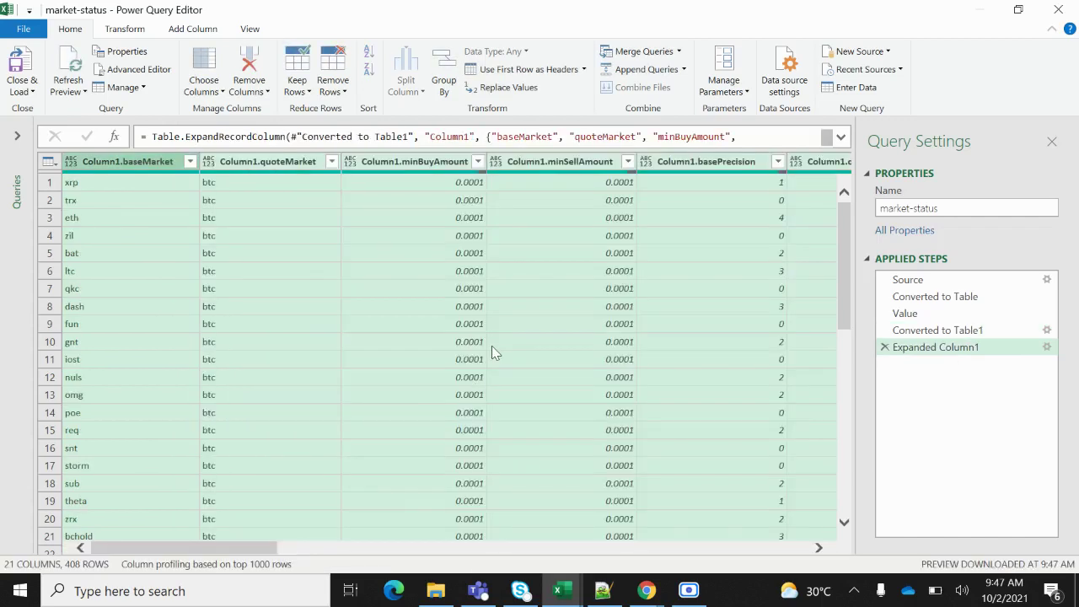
pyautogui.moveTo(224, 550); pyautogui.dragTo(190, 532)
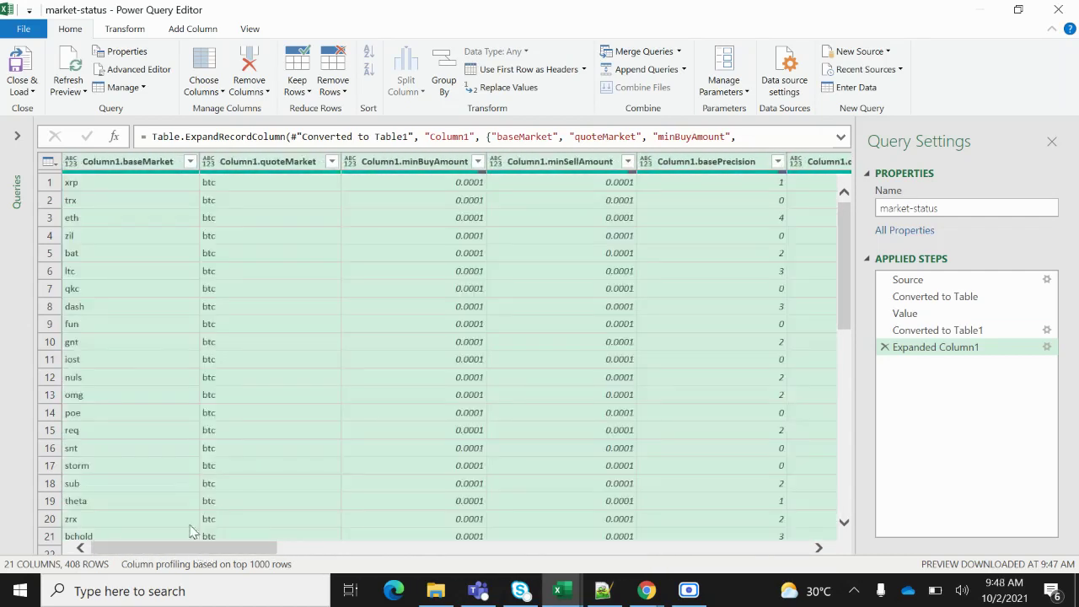
# Select the minBuyAmount, minSellAmount, basePrecision, quotePrecision, status, fee and low columns together.
pyautogui.click(168, 330)
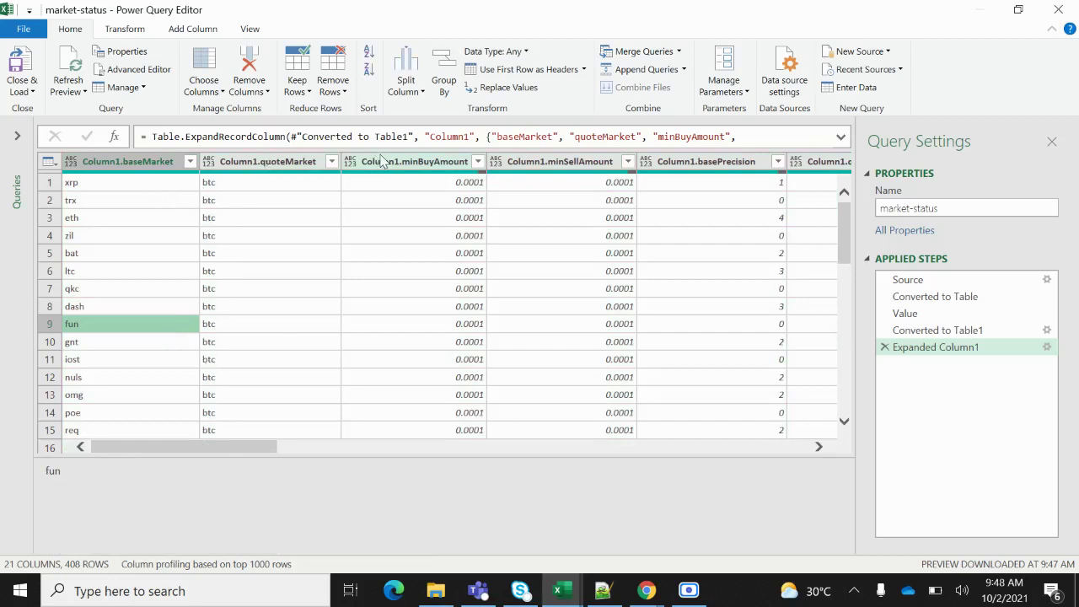
pyautogui.click(384, 161)
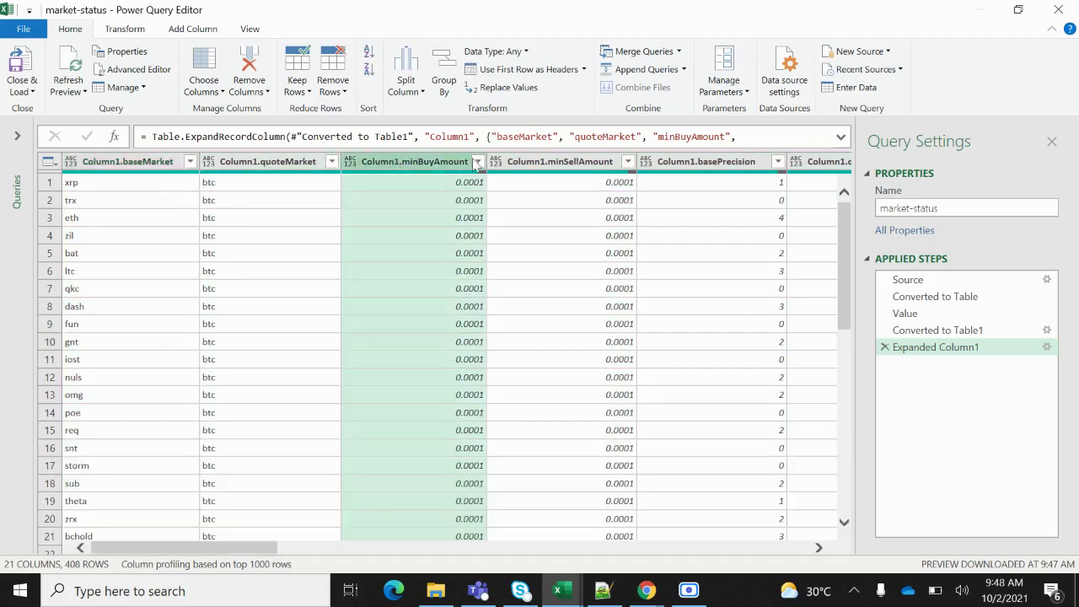
pyautogui.keyDown('ctrl'); pyautogui.click(540, 161); pyautogui.keyUp('ctrl')
pyautogui.keyDown('ctrl'); pyautogui.click(687, 161); pyautogui.keyUp('ctrl')
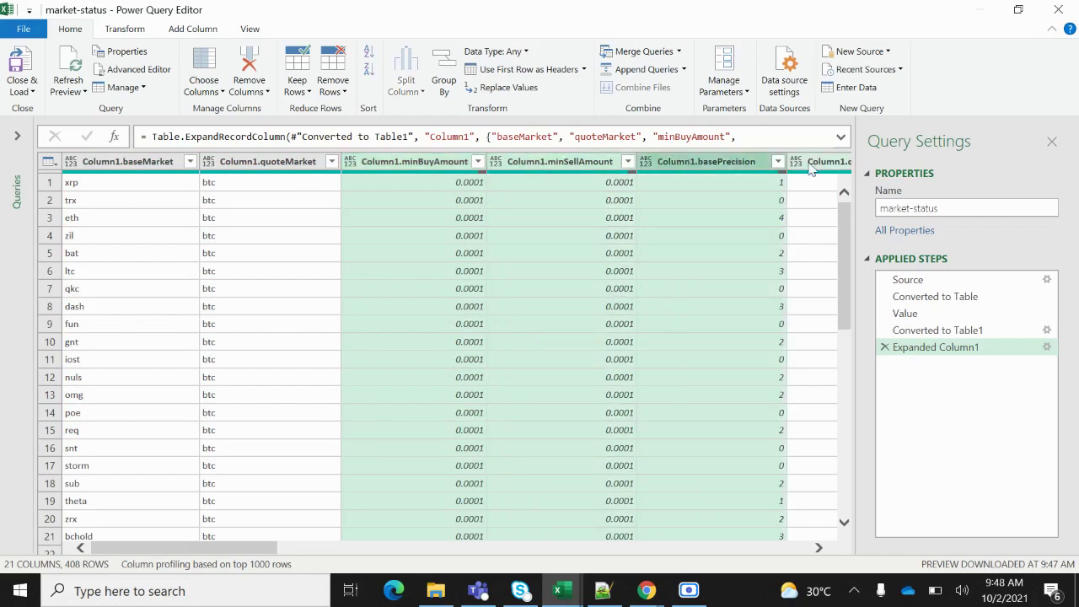
pyautogui.click(818, 547)
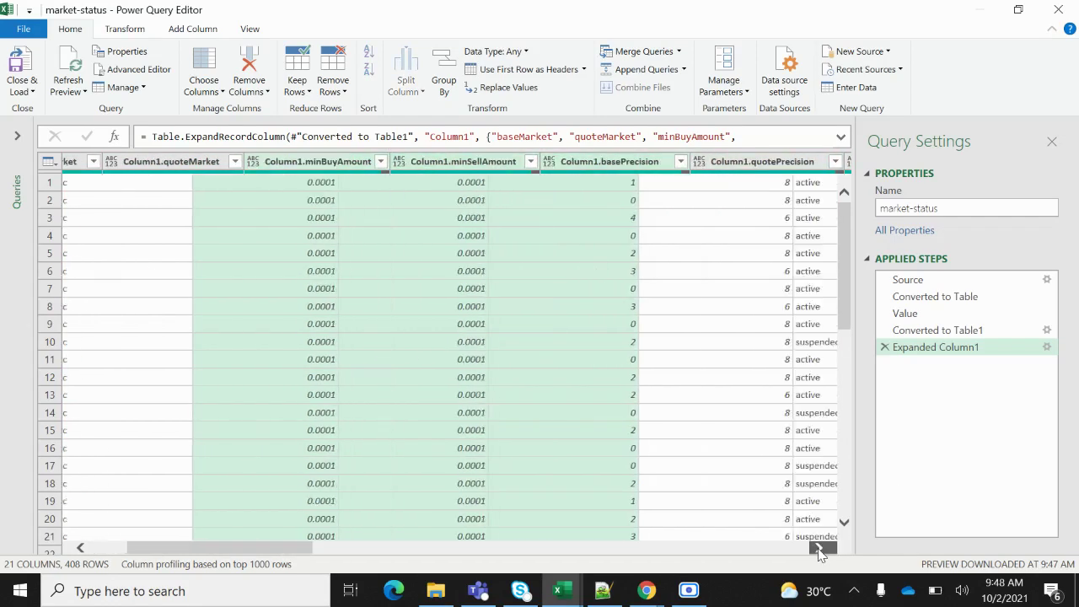
pyautogui.click(819, 547)
pyautogui.click(819, 547)
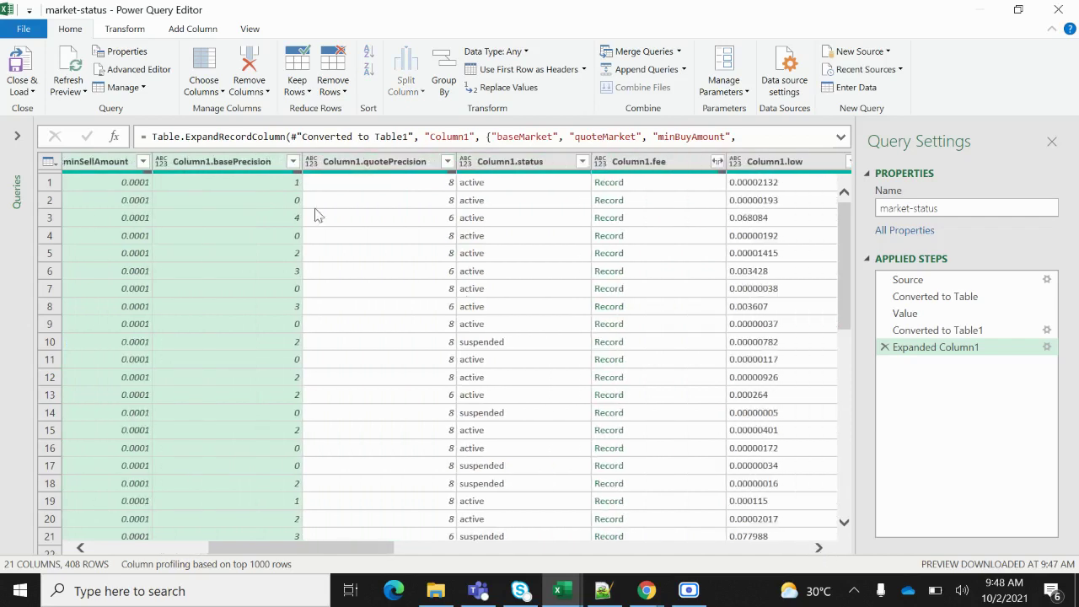
pyautogui.keyDown('ctrl'); pyautogui.click(352, 162); pyautogui.keyUp('ctrl')
pyautogui.keyDown('ctrl'); pyautogui.click(503, 161); pyautogui.keyUp('ctrl')
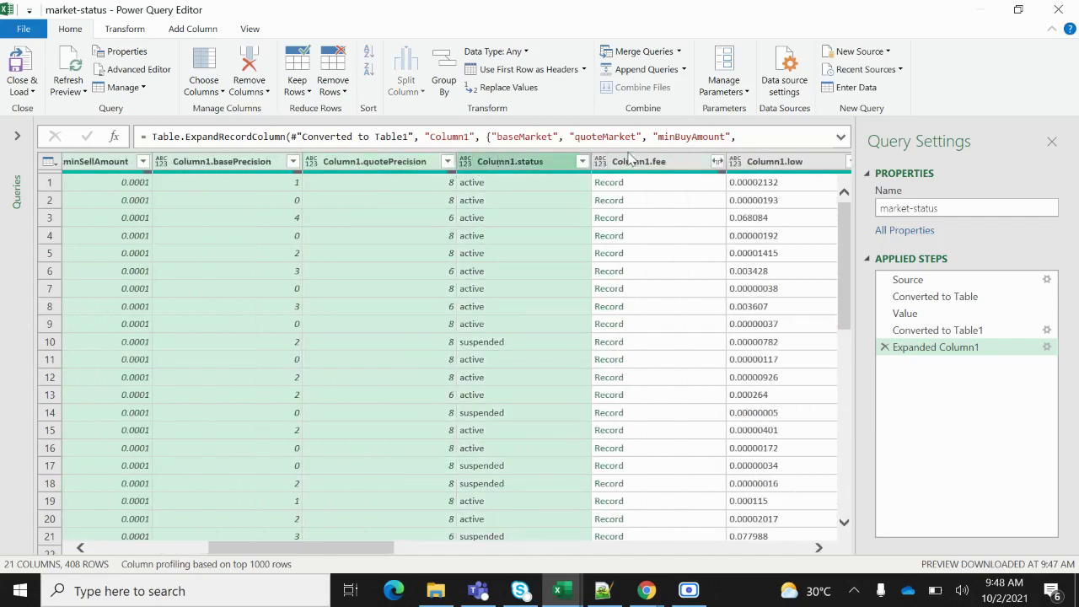
pyautogui.keyDown('ctrl'); pyautogui.click(642, 161); pyautogui.keyUp('ctrl')
pyautogui.keyDown('ctrl'); pyautogui.click(777, 165); pyautogui.keyUp('ctrl')
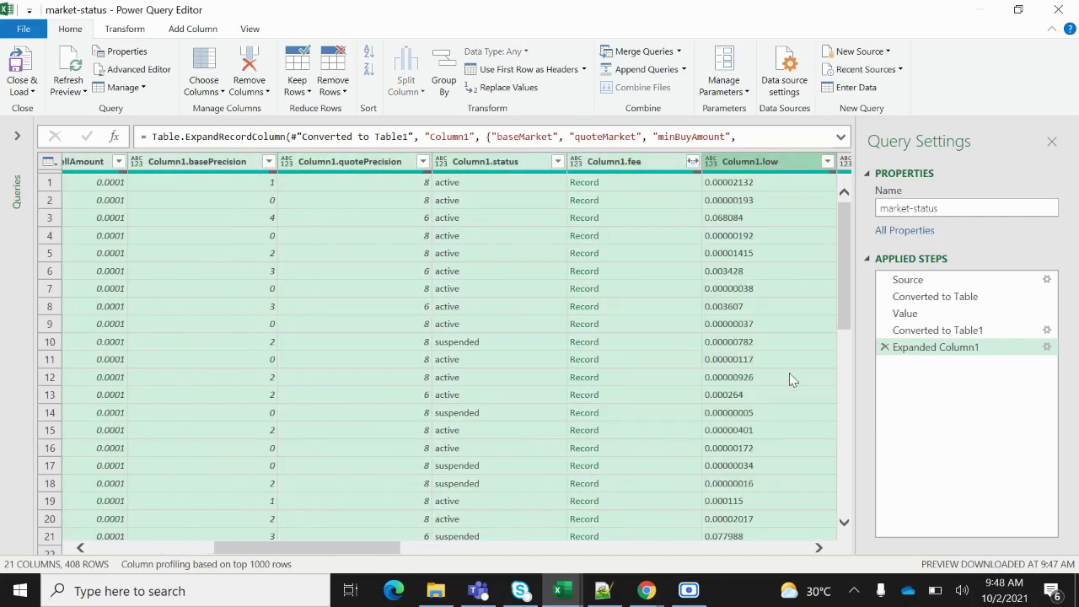
# Add the high, type, open and volume columns to the selection, leaving out the last column.
pyautogui.click(822, 547)
pyautogui.click(822, 548)
pyautogui.click(822, 547)
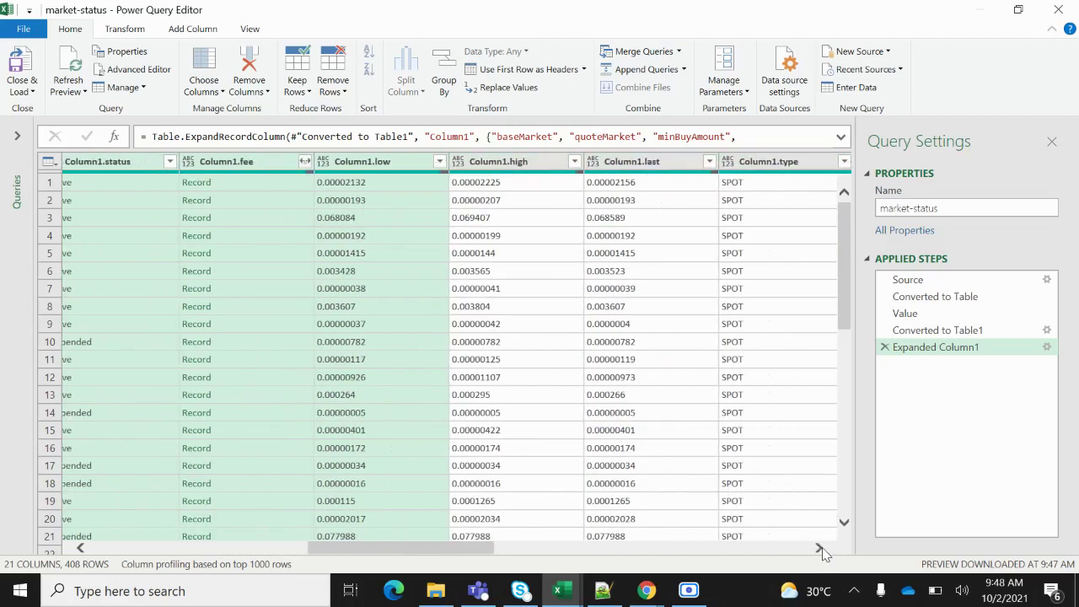
pyautogui.click(823, 547)
pyautogui.click(822, 547)
pyautogui.click(823, 547)
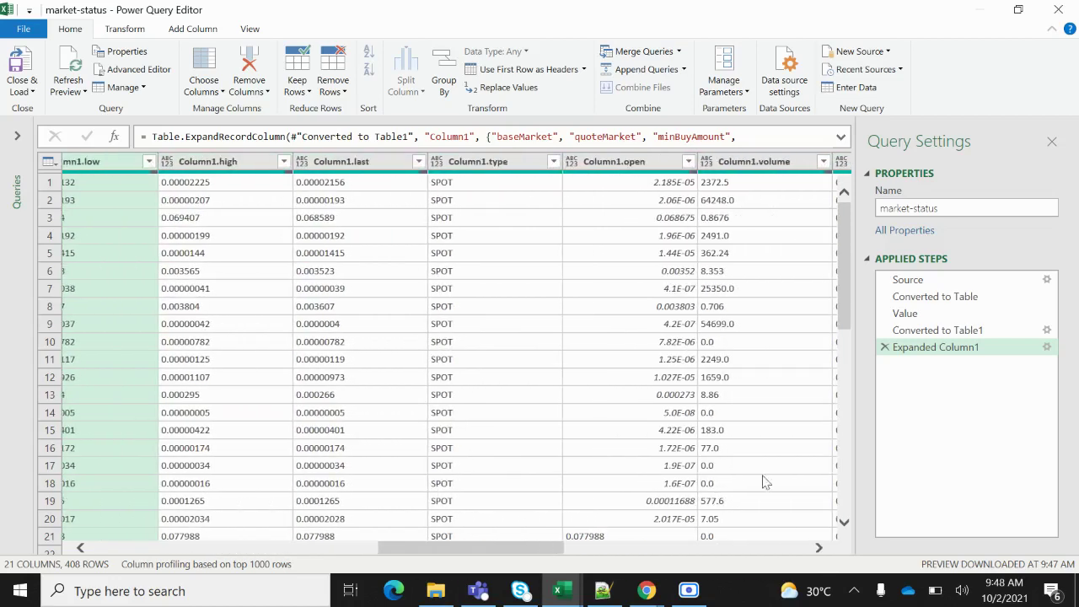
pyautogui.keyDown('ctrl'); pyautogui.click(216, 167); pyautogui.keyUp('ctrl')
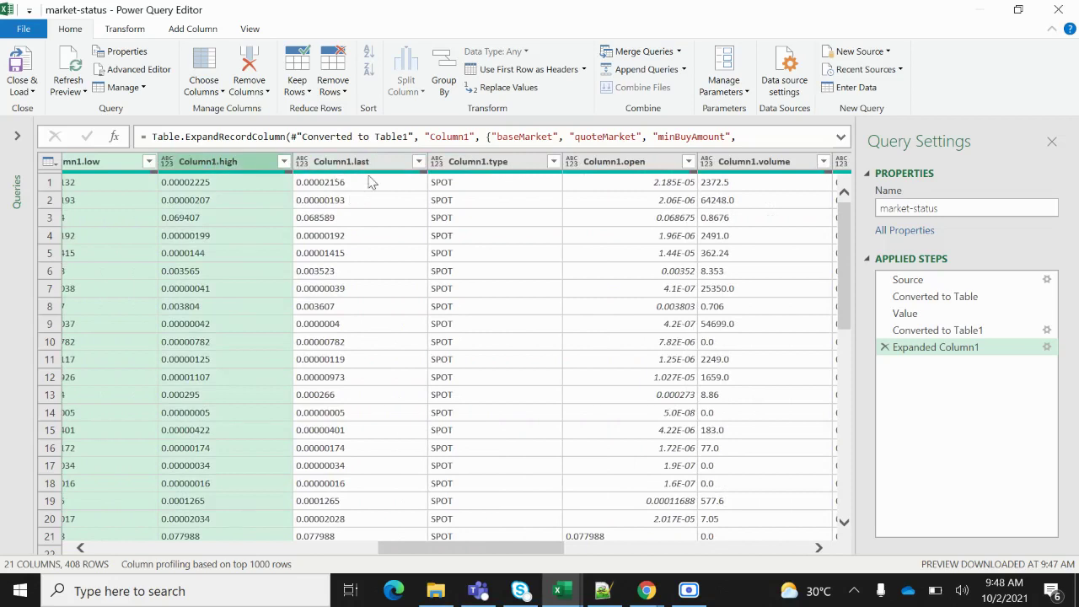
pyautogui.keyDown('ctrl'); pyautogui.click(489, 163); pyautogui.keyUp('ctrl')
pyautogui.keyDown('ctrl'); pyautogui.click(612, 163); pyautogui.keyUp('ctrl')
pyautogui.keyDown('ctrl'); pyautogui.click(747, 162); pyautogui.keyUp('ctrl')
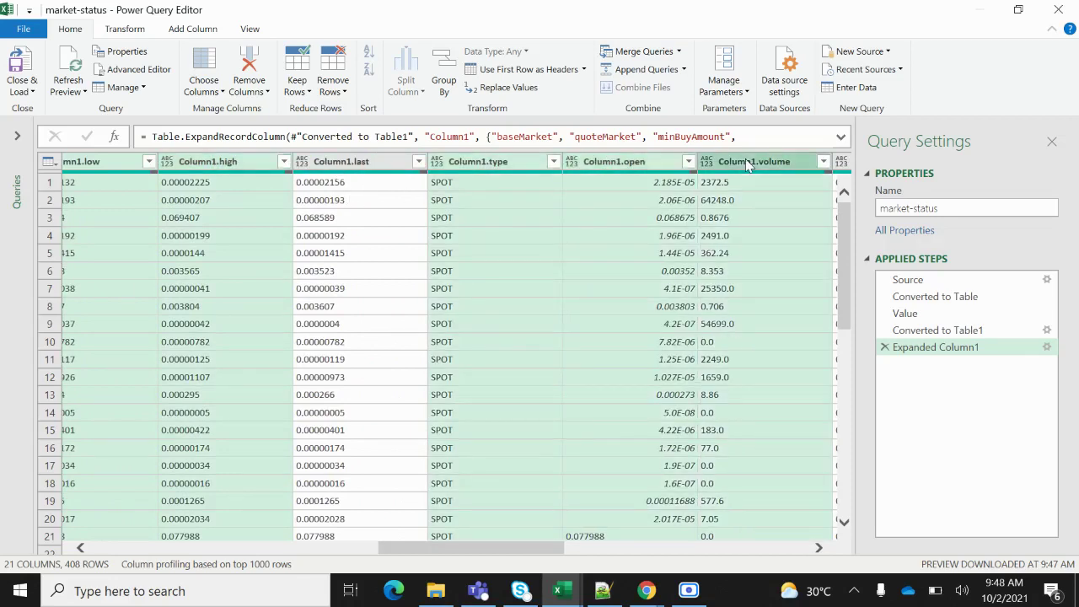
# Add the sell, buy, at, maxBuyAmount, minBuyVolume, maxBuyVolume and feePercentOnProfit columns to the selection.
pyautogui.moveTo(562, 544); pyautogui.dragTo(638, 550)
pyautogui.keyDown('ctrl'); pyautogui.click(519, 169); pyautogui.keyUp('ctrl')
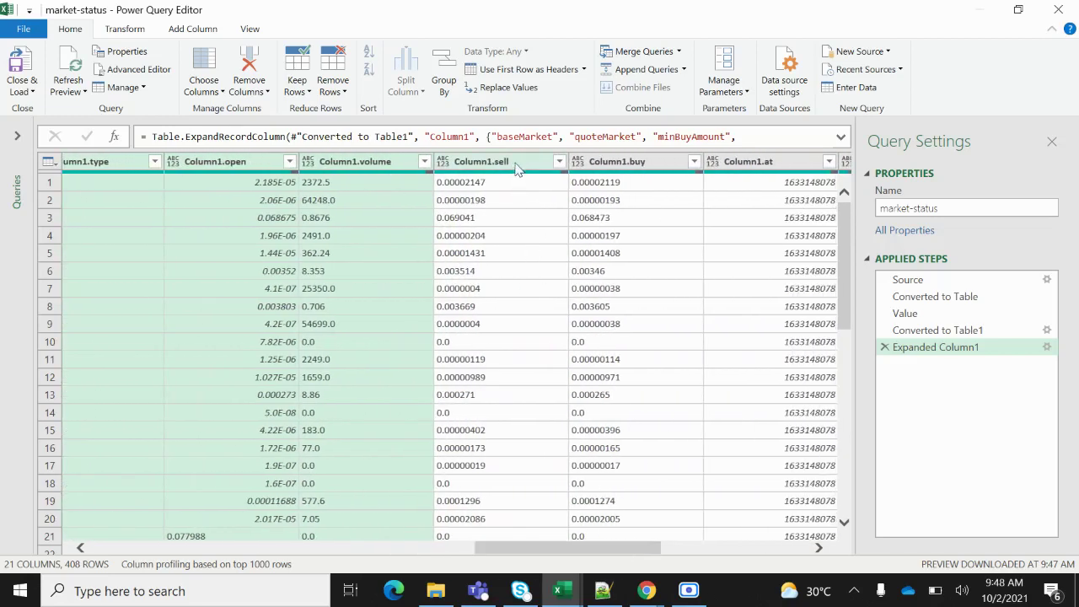
pyautogui.keyDown('ctrl'); pyautogui.click(634, 169); pyautogui.keyUp('ctrl')
pyautogui.keyDown('ctrl'); pyautogui.click(741, 167); pyautogui.keyUp('ctrl')
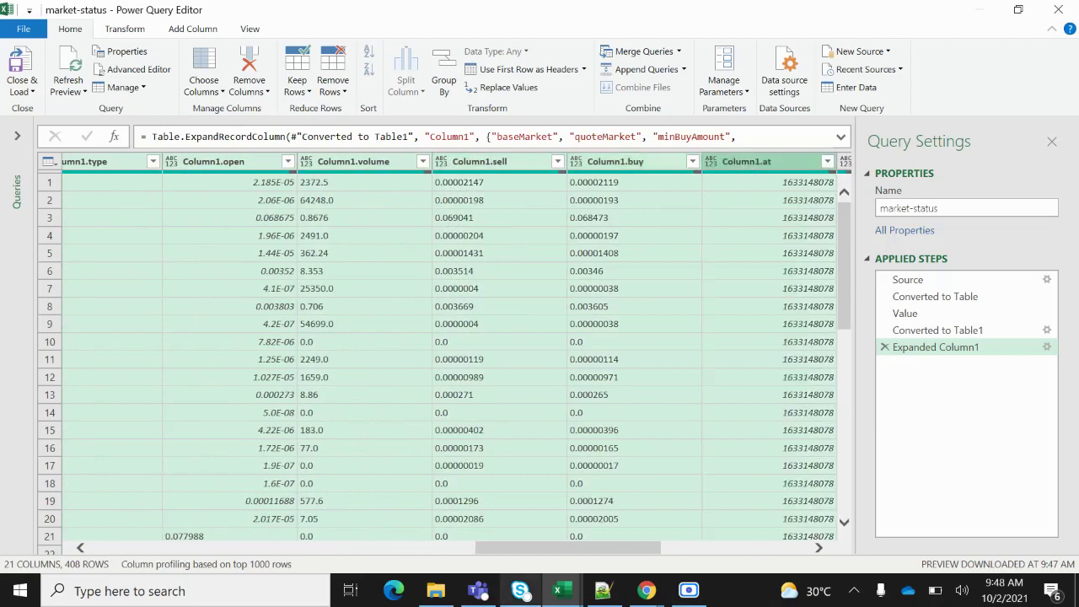
pyautogui.moveTo(614, 548); pyautogui.dragTo(744, 546)
pyautogui.keyDown('ctrl'); pyautogui.click(381, 167); pyautogui.keyUp('ctrl')
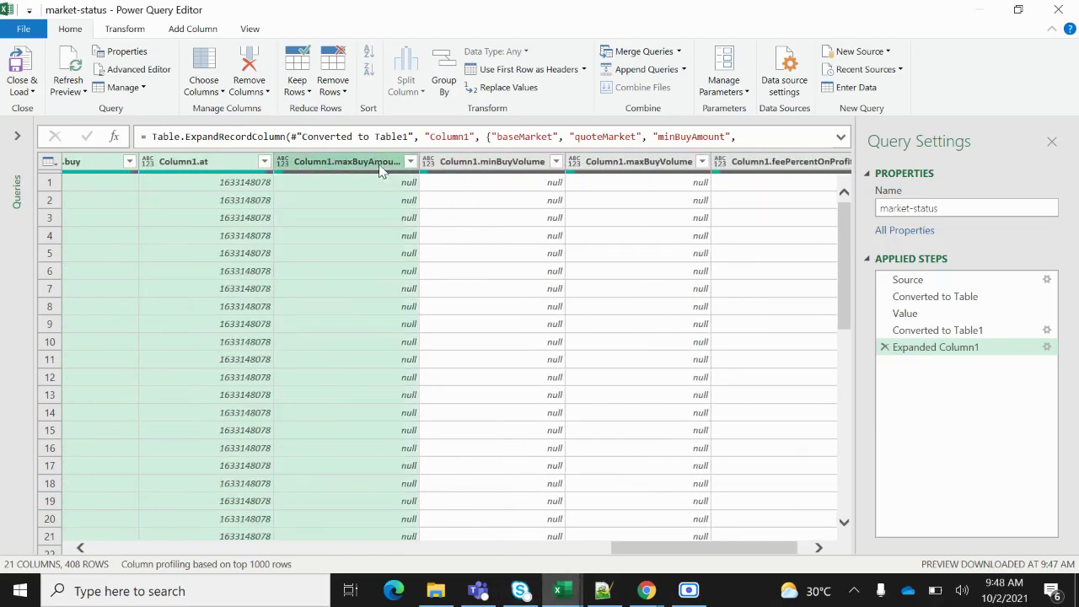
pyautogui.keyDown('ctrl'); pyautogui.click(496, 165); pyautogui.keyUp('ctrl')
pyautogui.keyDown('ctrl'); pyautogui.click(666, 167); pyautogui.keyUp('ctrl')
pyautogui.keyDown('ctrl'); pyautogui.click(773, 165); pyautogui.keyUp('ctrl')
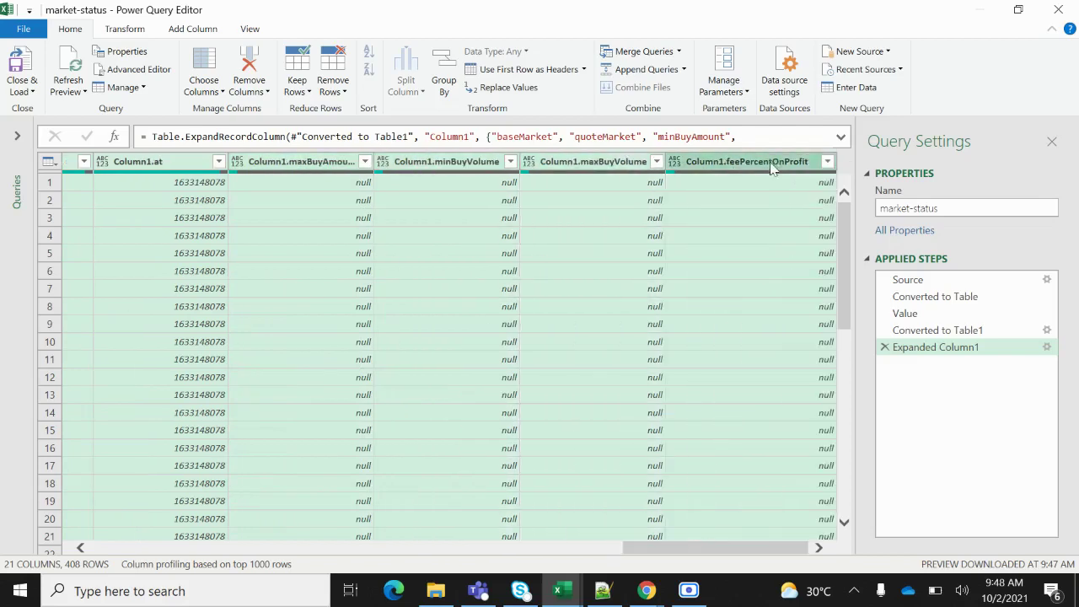
pyautogui.moveTo(752, 550); pyautogui.dragTo(464, 550)
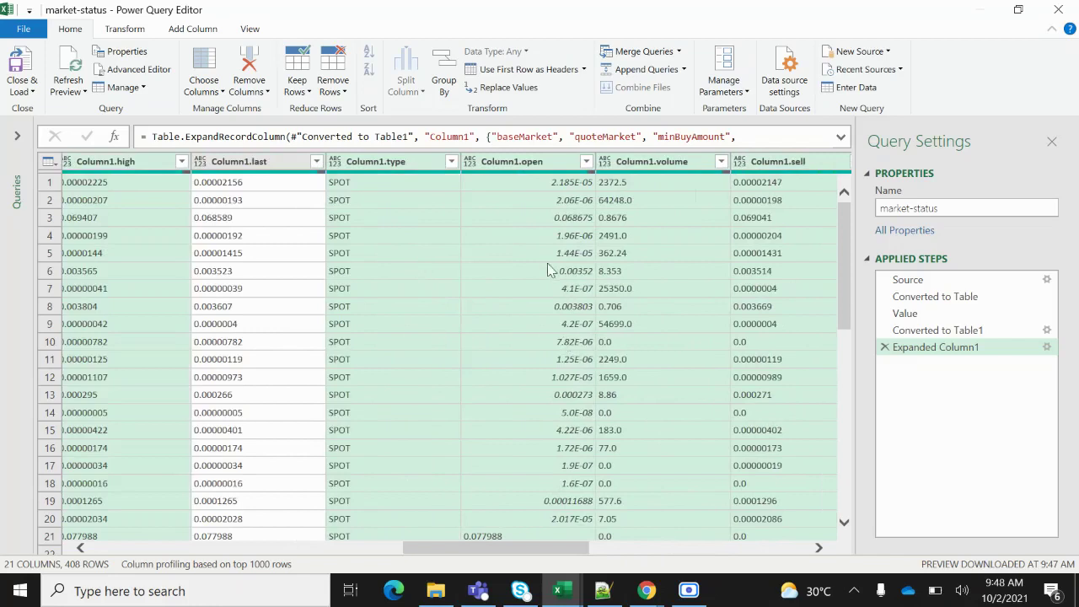
# Remove the selected columns and filter the quoteMarket column to only the inr and usdt values.
pyautogui.rightClick(506, 168)
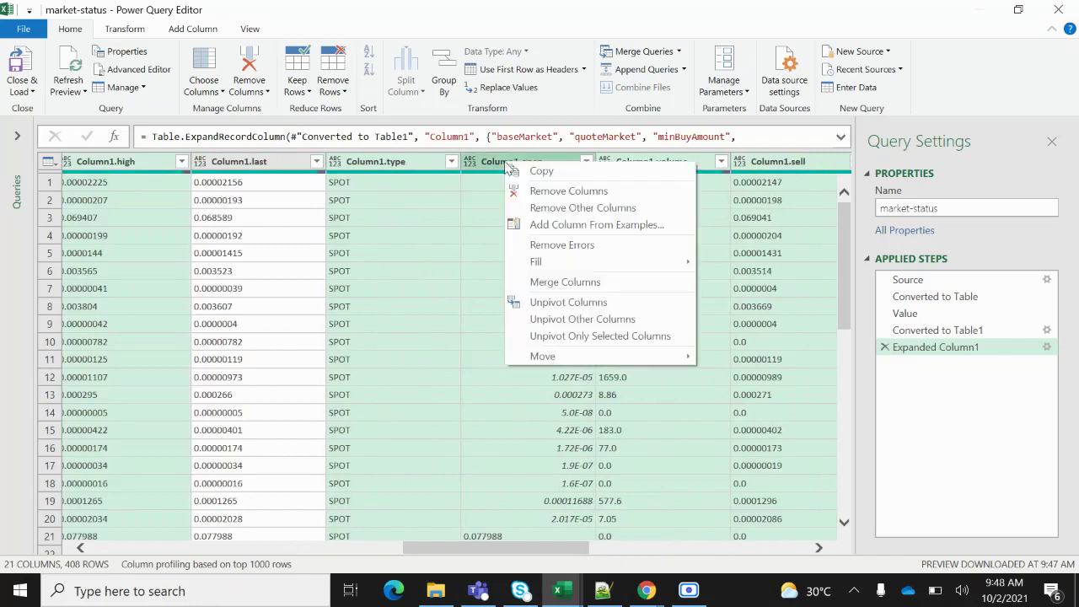
pyautogui.click(546, 192)
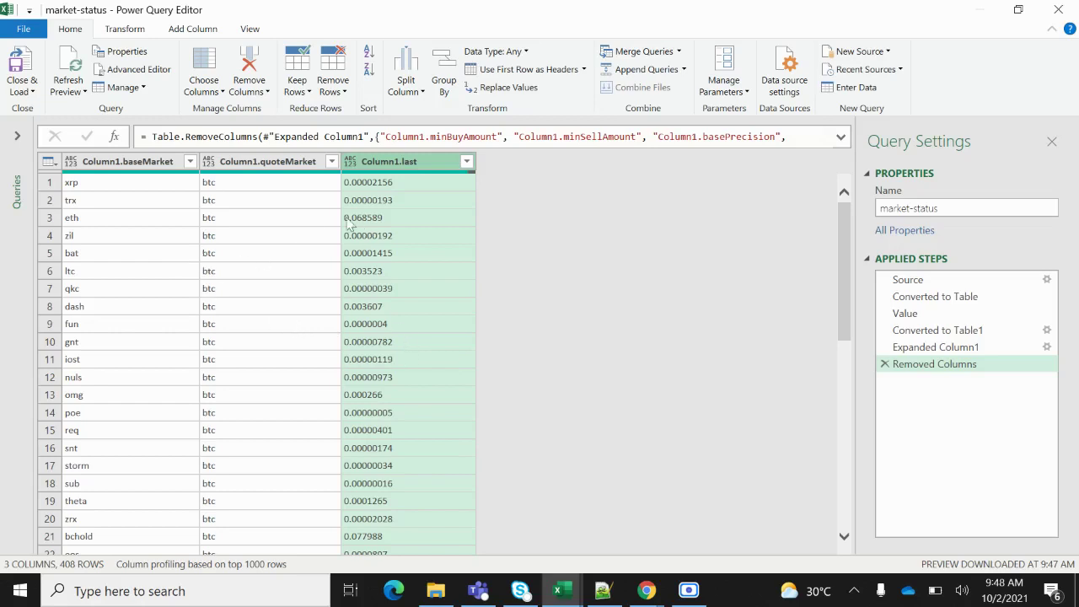
pyautogui.click(331, 163)
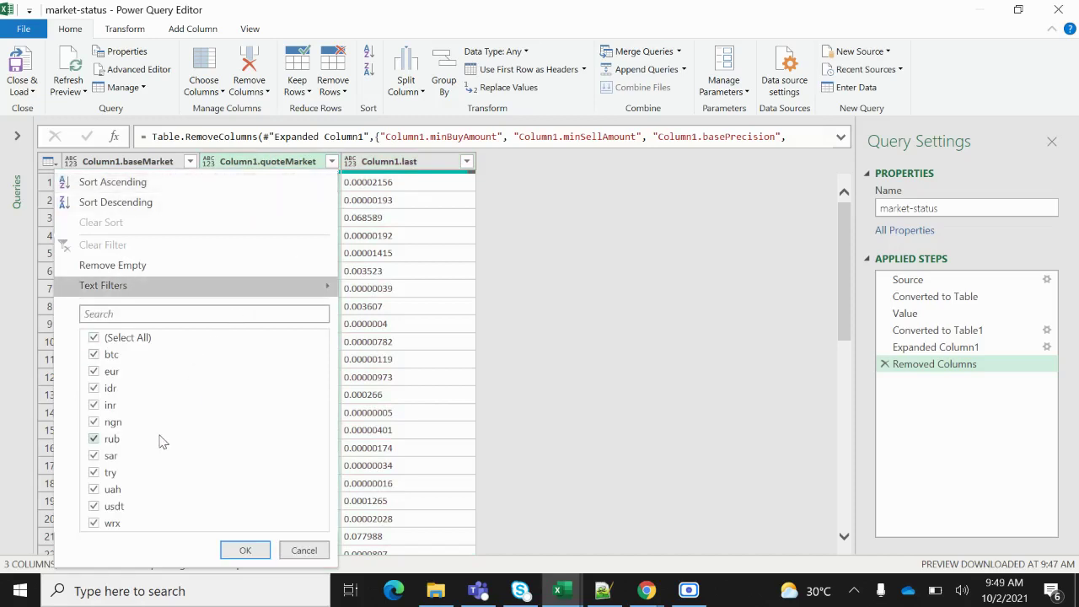
pyautogui.click(94, 338)
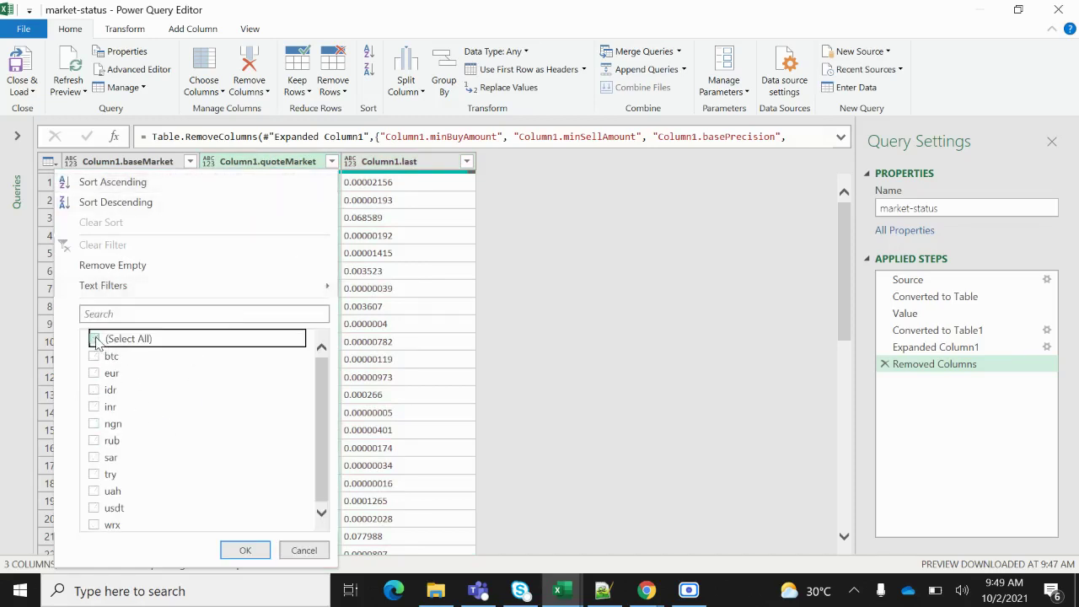
pyautogui.click(94, 405)
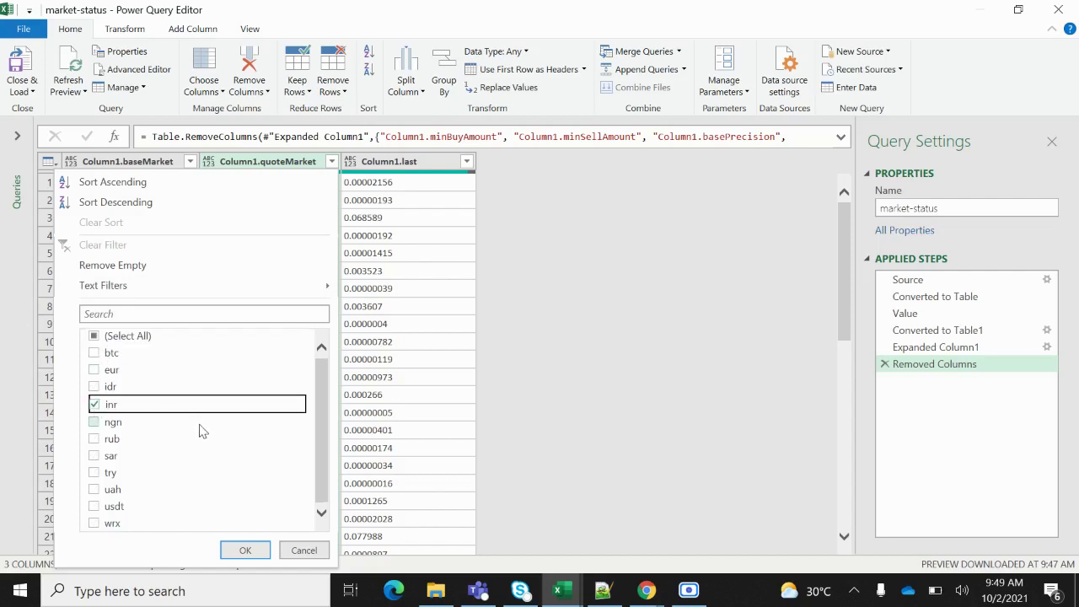
pyautogui.click(94, 510)
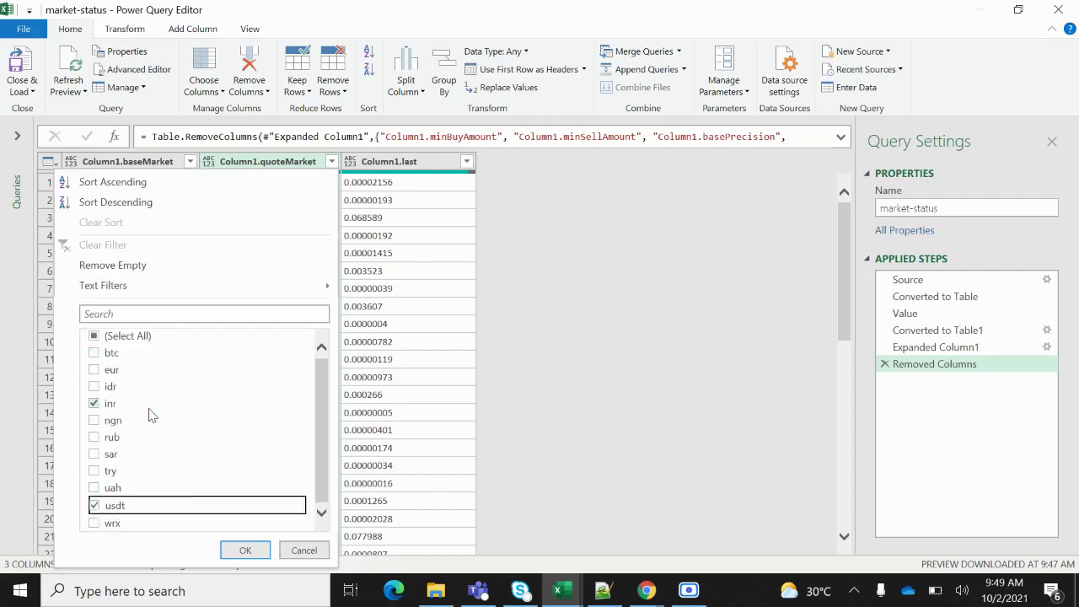
pyautogui.click(246, 552)
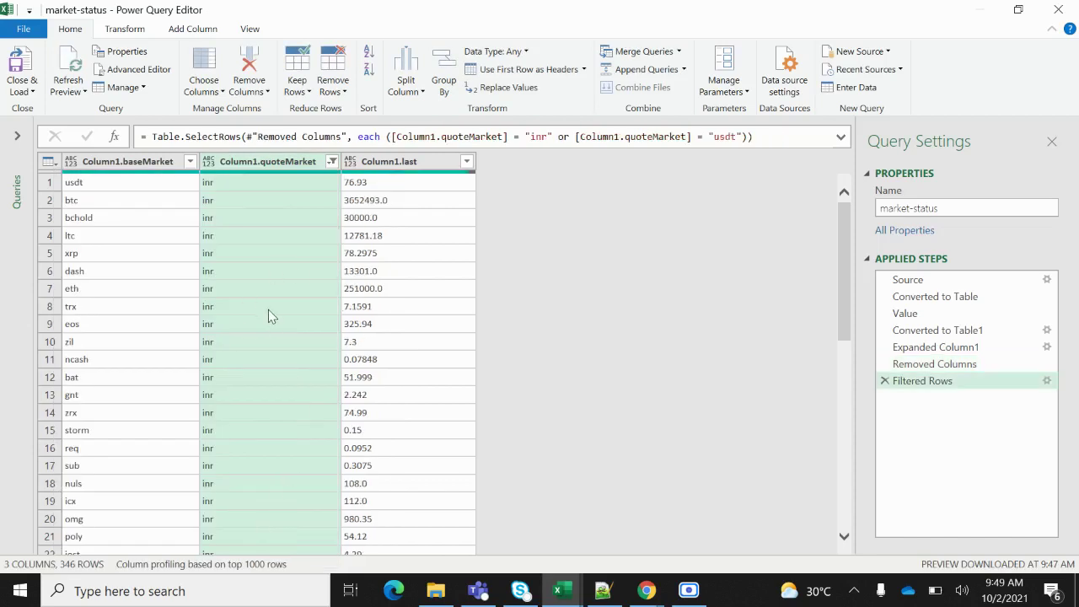
# Load the query to a worksheet and set its connection to refresh every 1 minute and on file opening, with fast data load enabled.
pyautogui.click(18, 67)
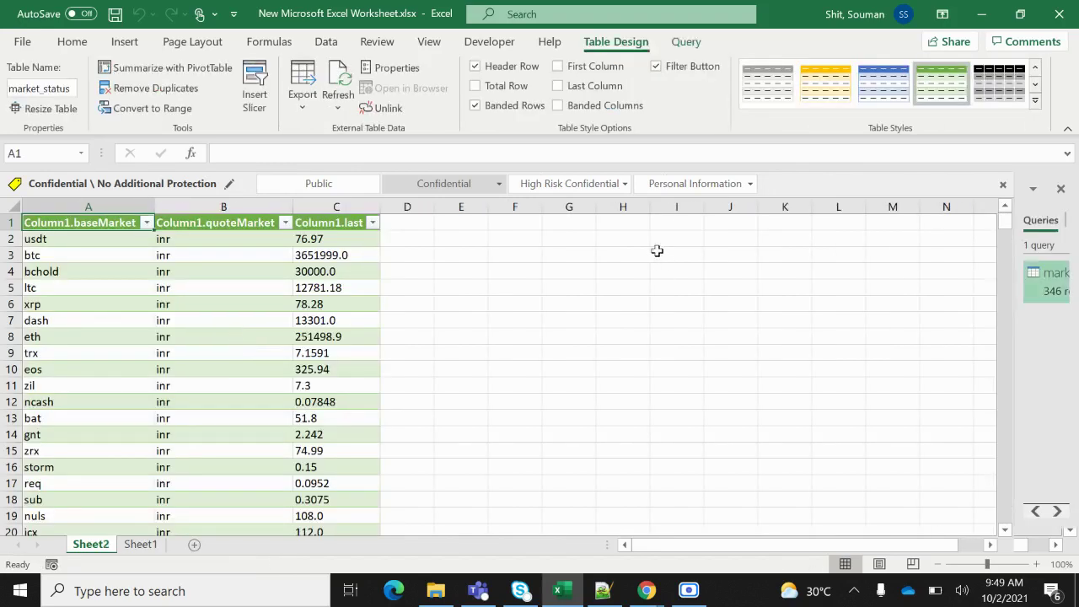
pyautogui.click(338, 107)
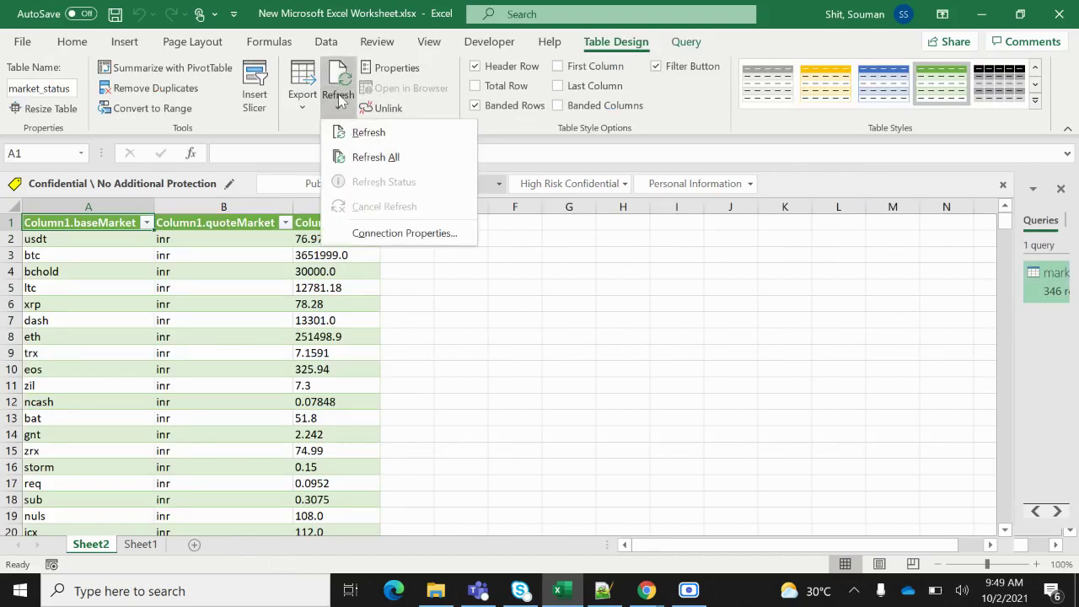
pyautogui.click(390, 233)
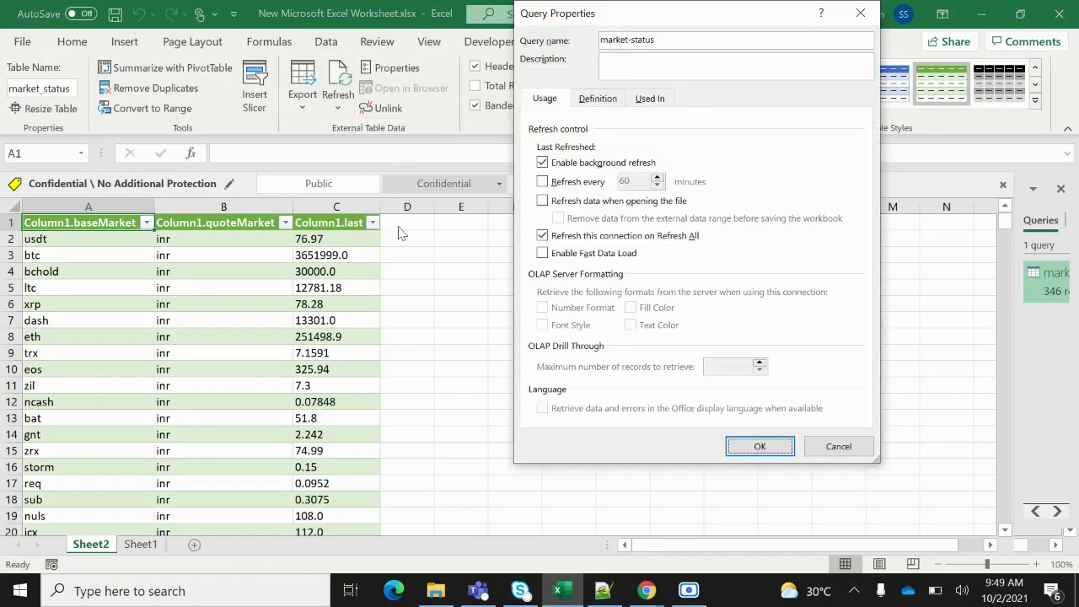
pyautogui.click(542, 182)
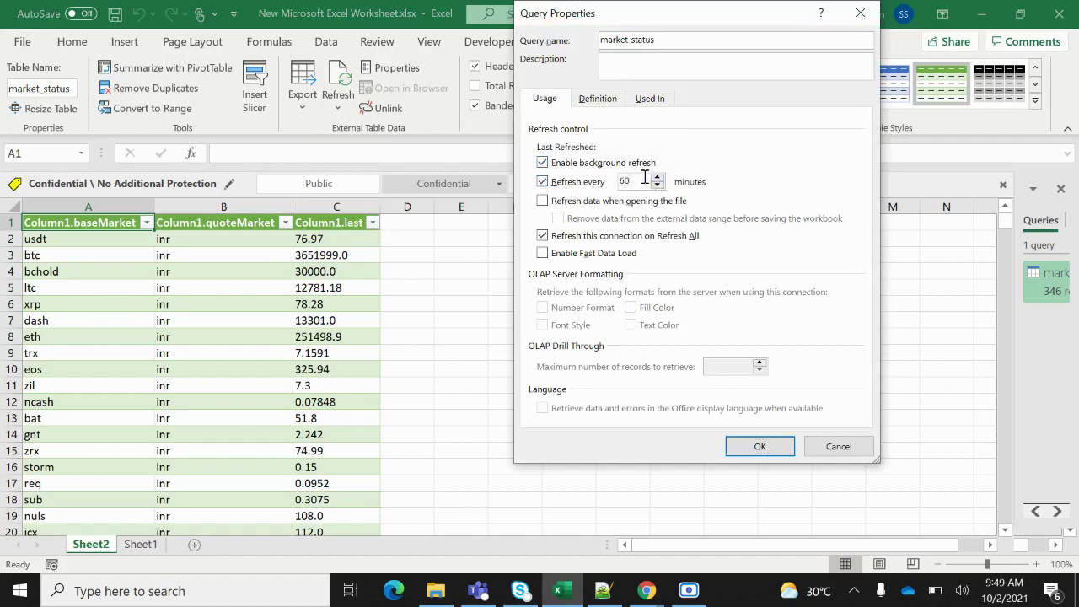
pyautogui.click(542, 201)
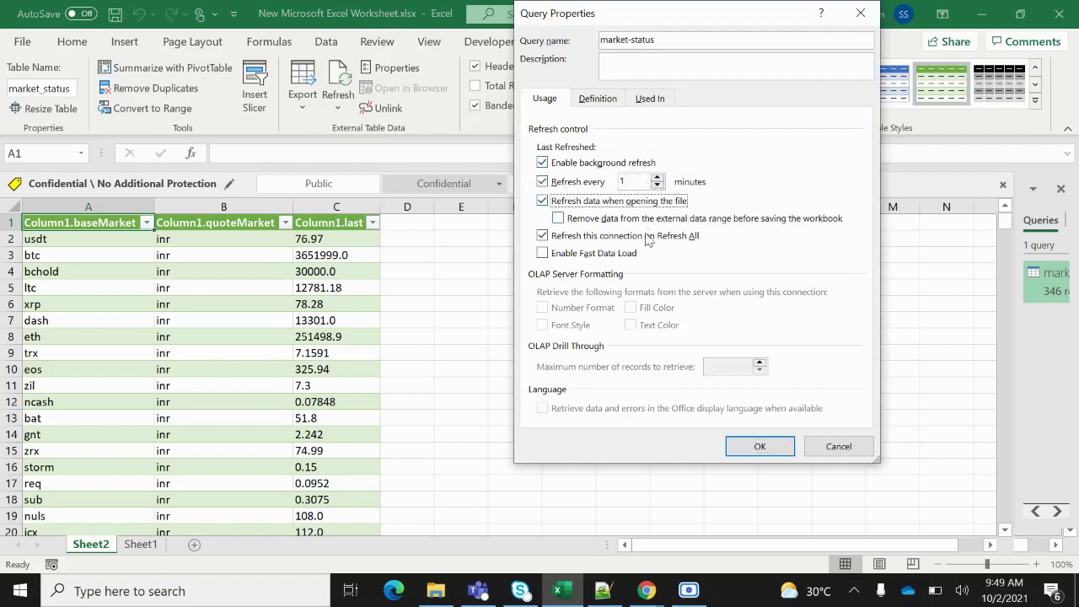
pyautogui.click(604, 255)
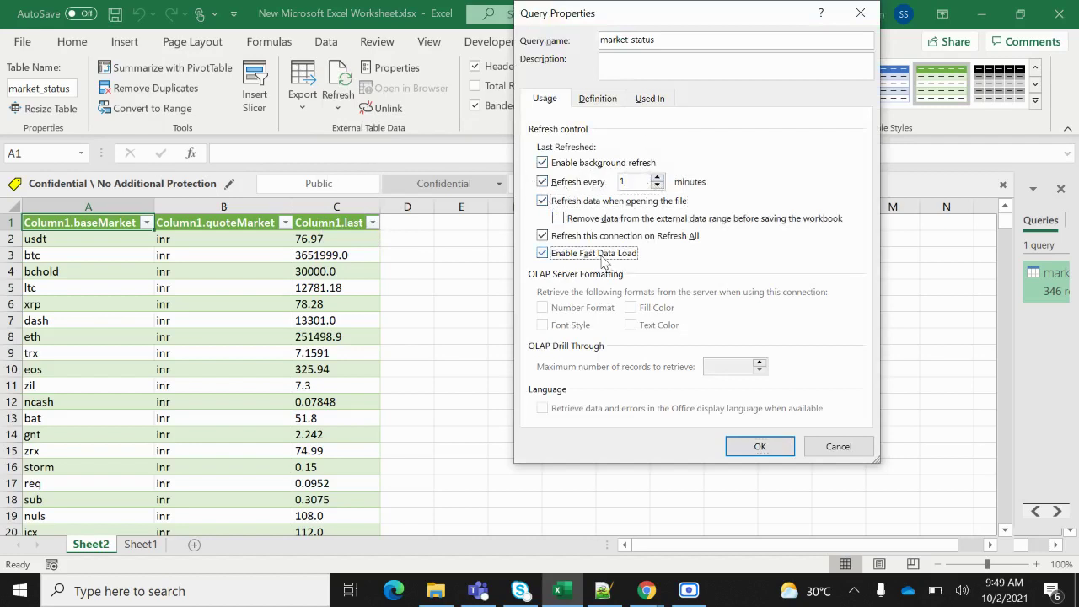
pyautogui.click(759, 446)
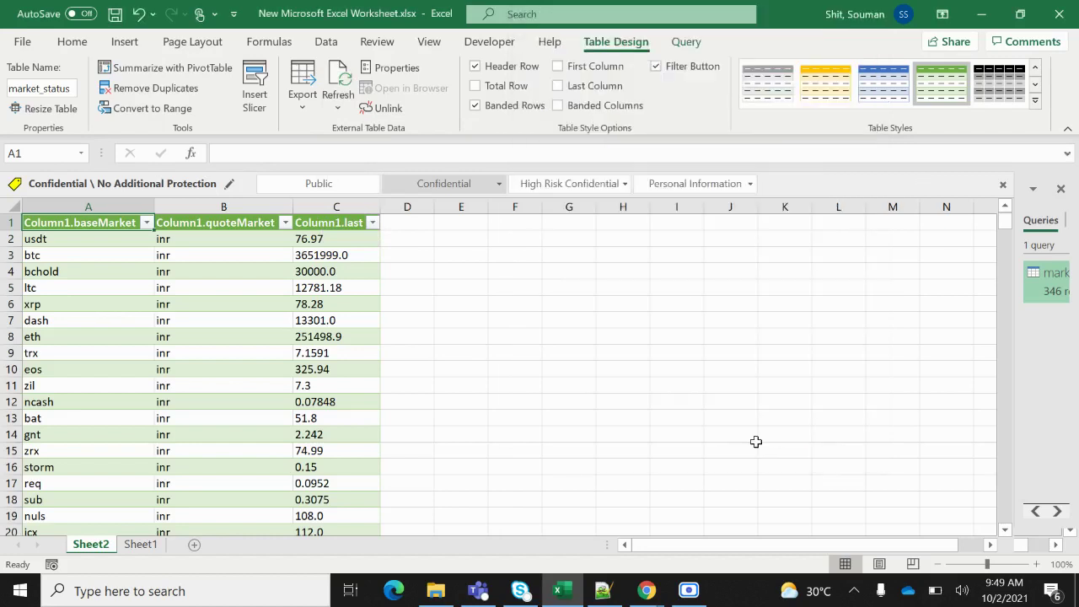
# Refresh all the workbook's data connections and save the workbook.
pyautogui.click(475, 317)
pyautogui.click(469, 189)
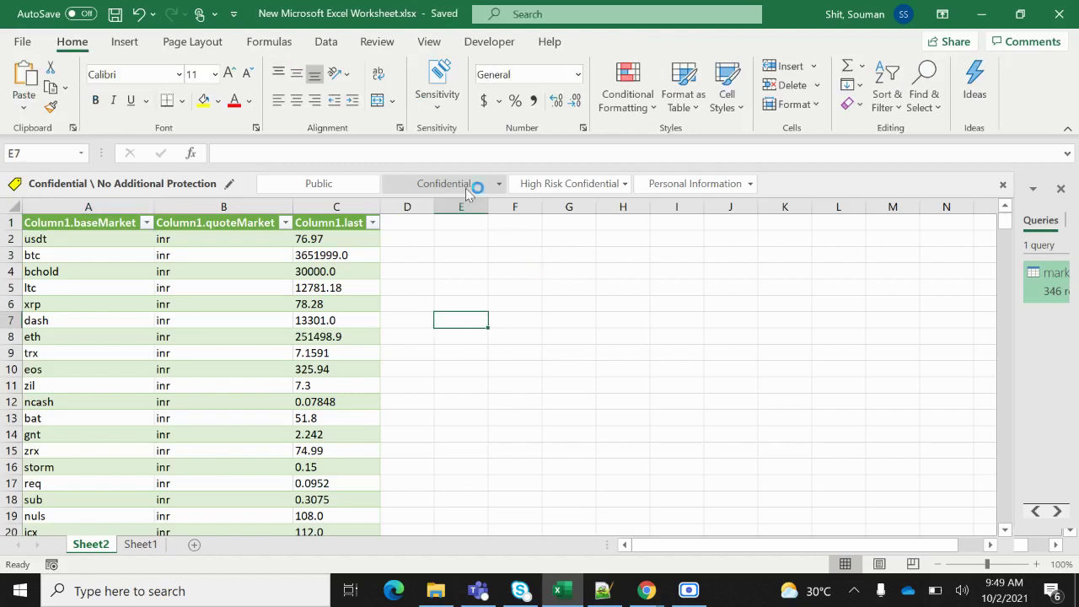
pyautogui.click(318, 44)
pyautogui.click(295, 80)
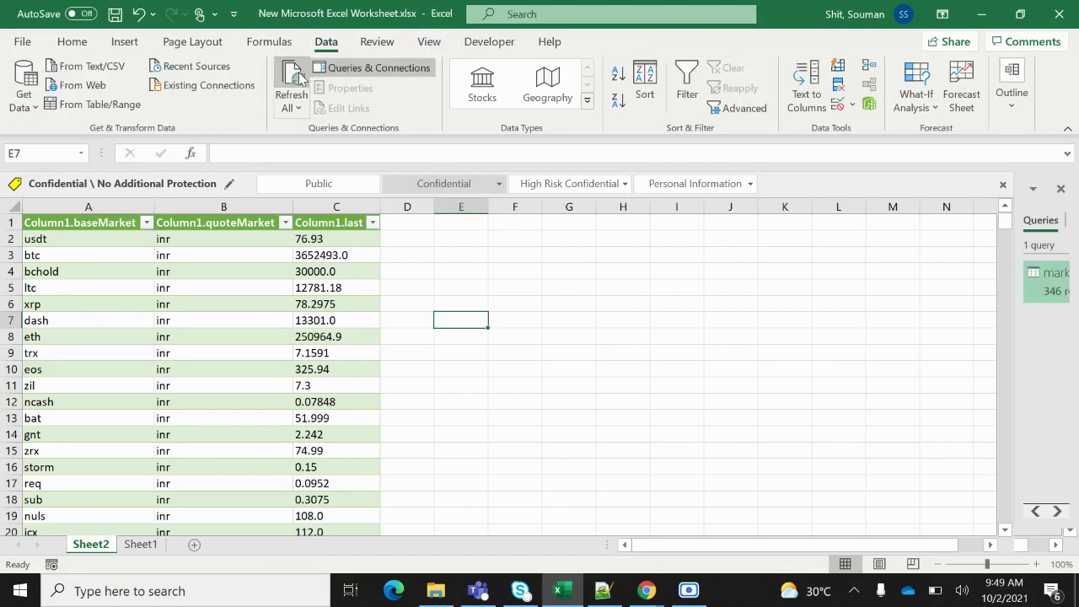
pyautogui.click(297, 80)
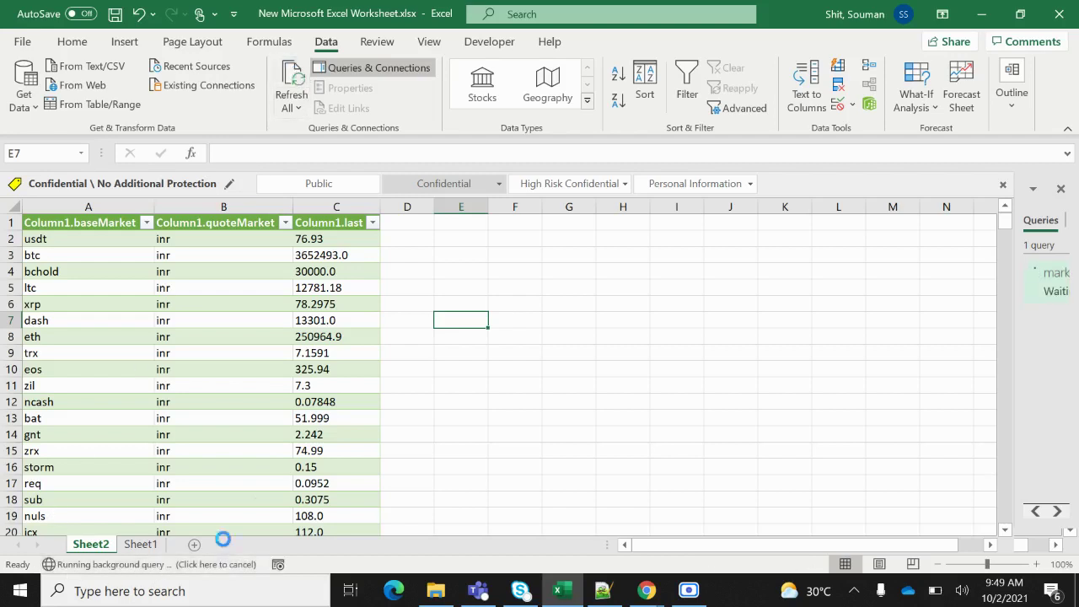
pyautogui.hotkey('ctrl', 's')
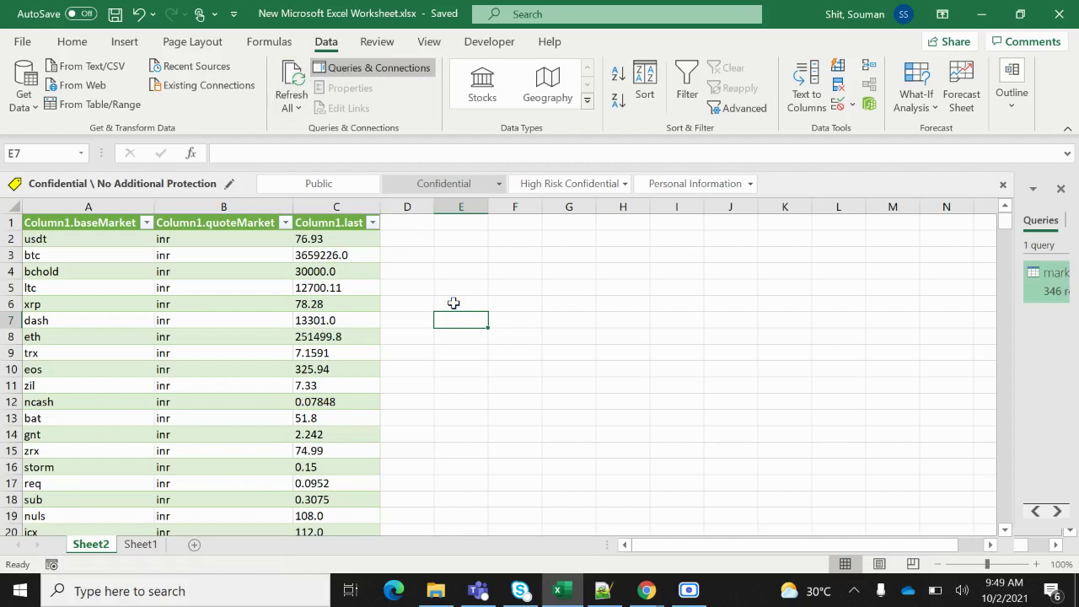
# Rename the worksheet holding the loaded market table as Wazirx.
pyautogui.doubleClick(91, 544)
pyautogui.write('Waz')
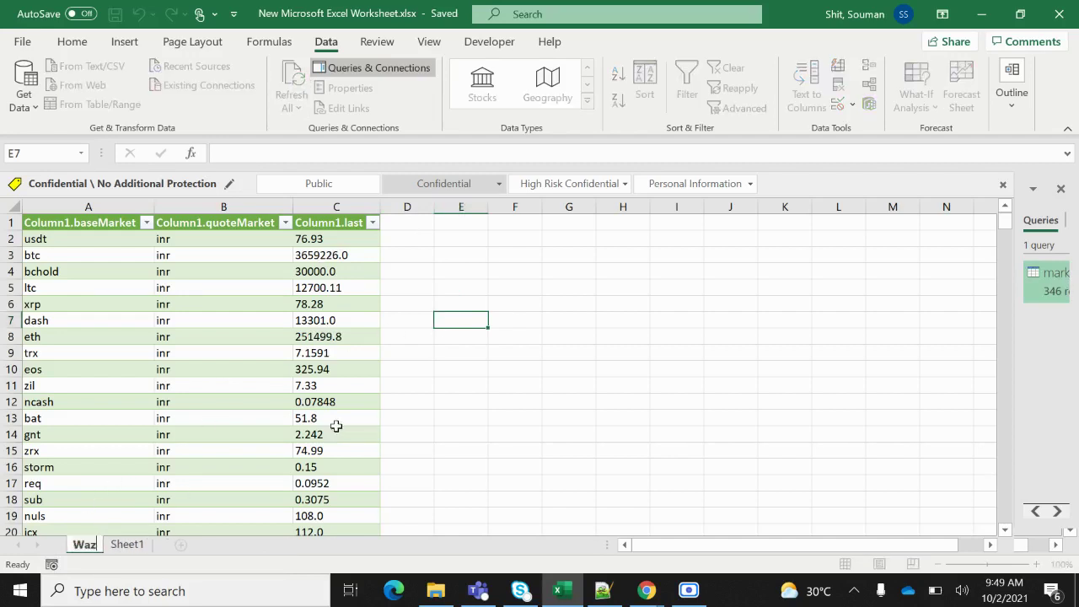
pyautogui.write('irx')
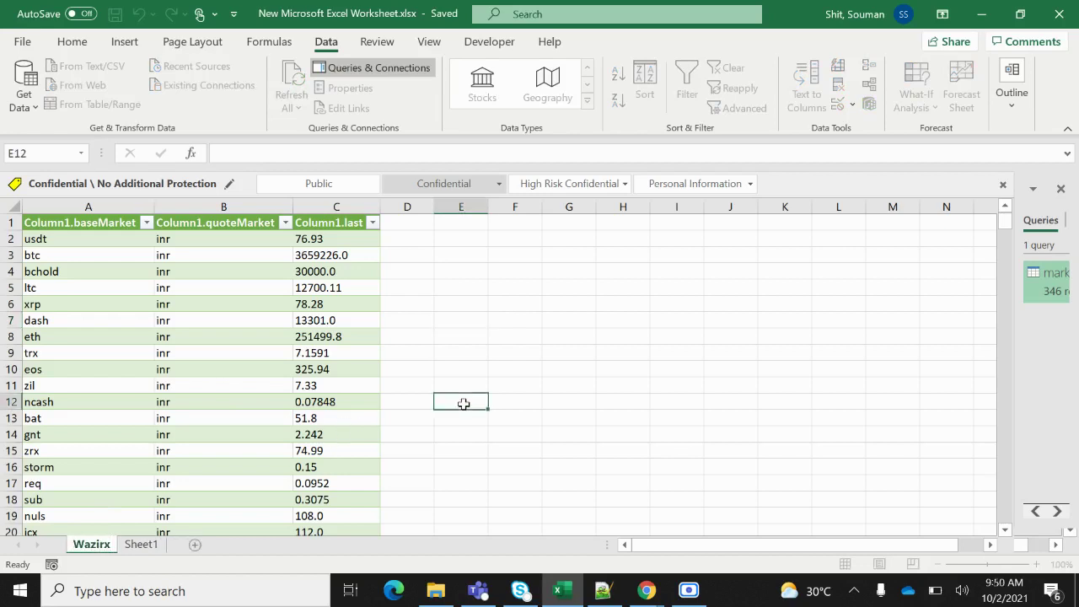
pyautogui.click(463, 404)
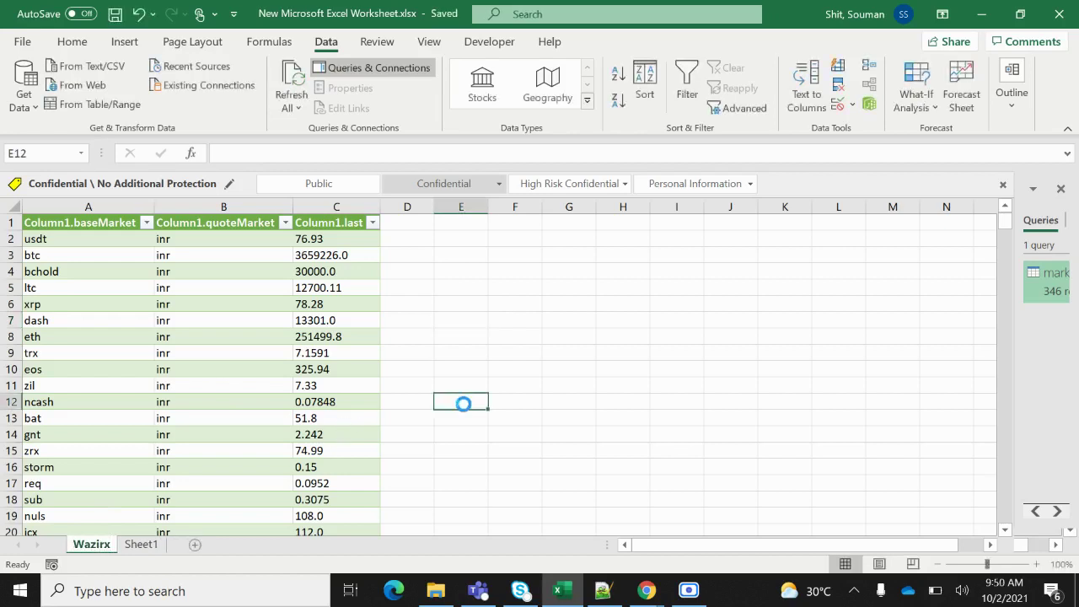
pyautogui.click(689, 590)
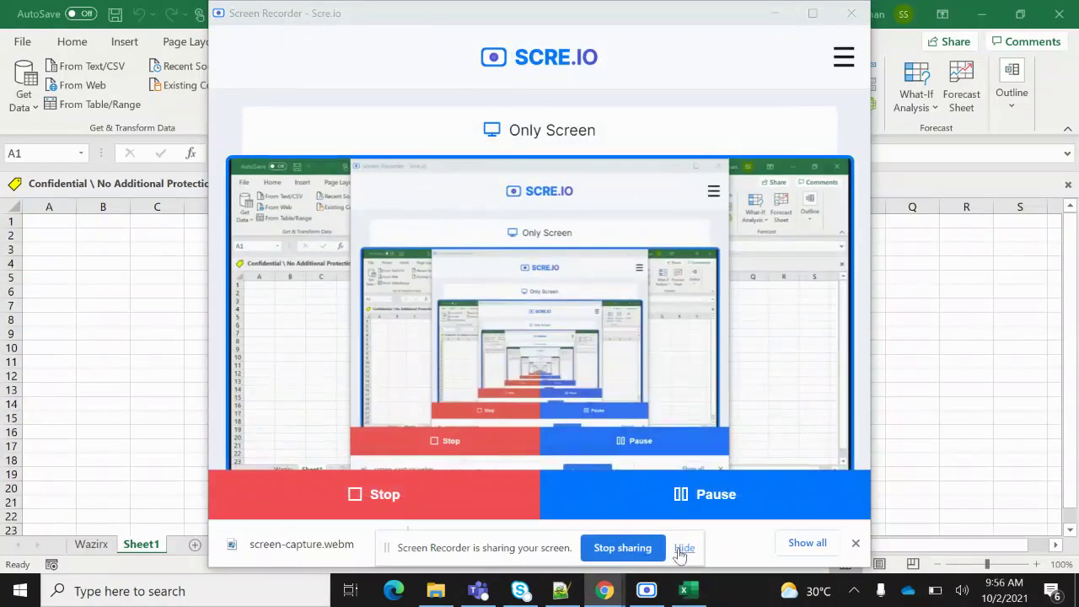
pyautogui.click(683, 548)
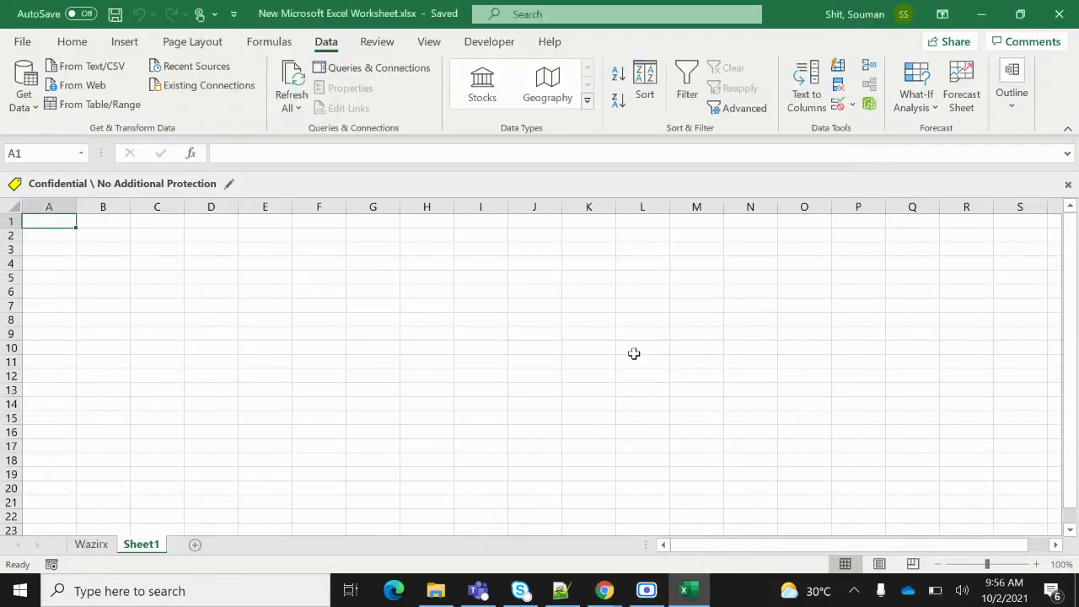
pyautogui.click(103, 544)
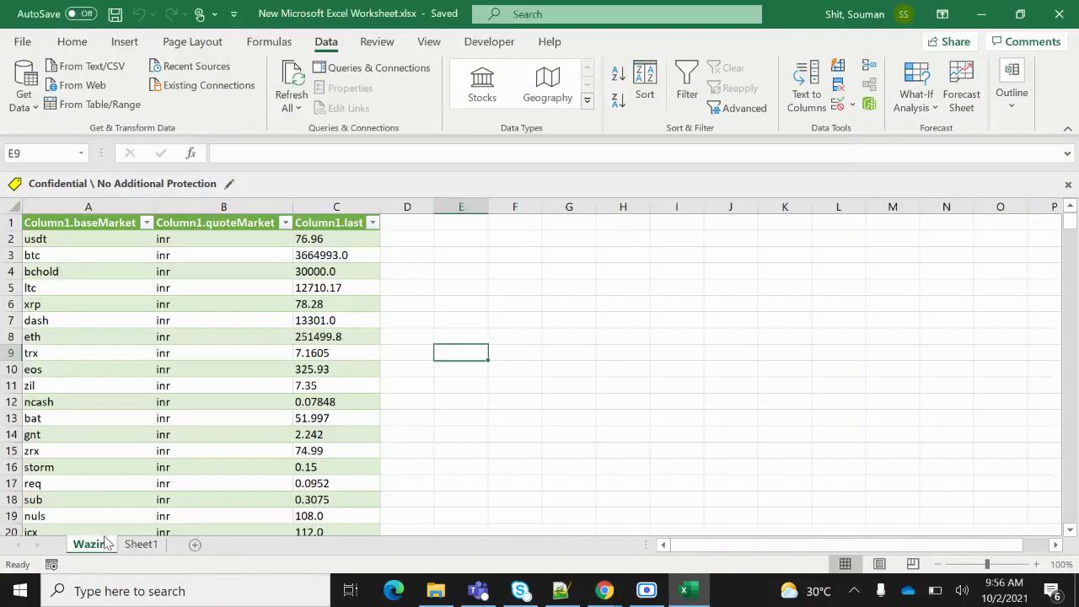
pyautogui.click(152, 545)
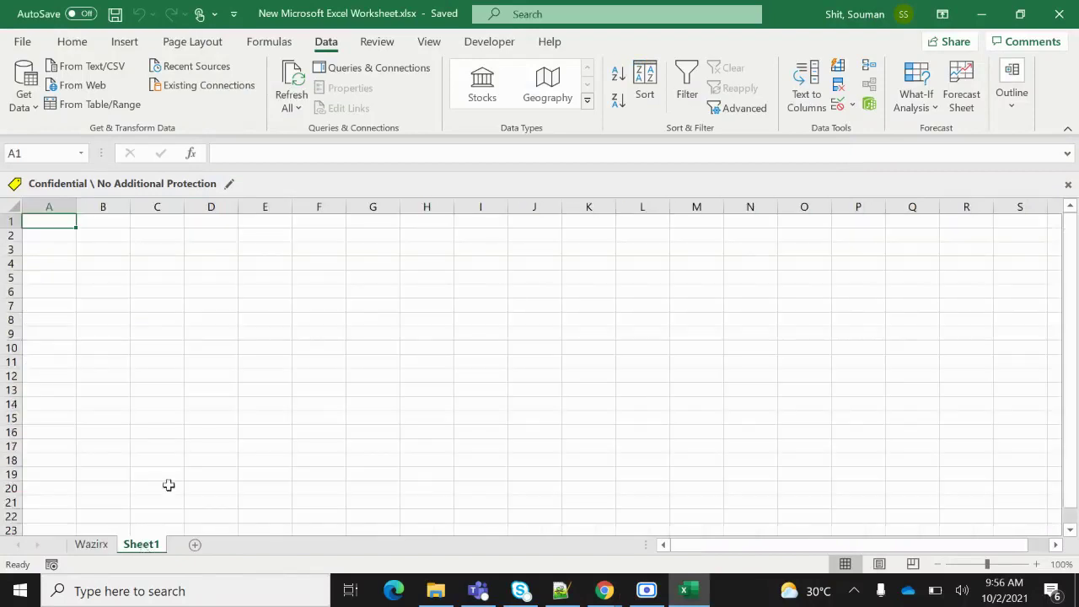
pyautogui.click(309, 403)
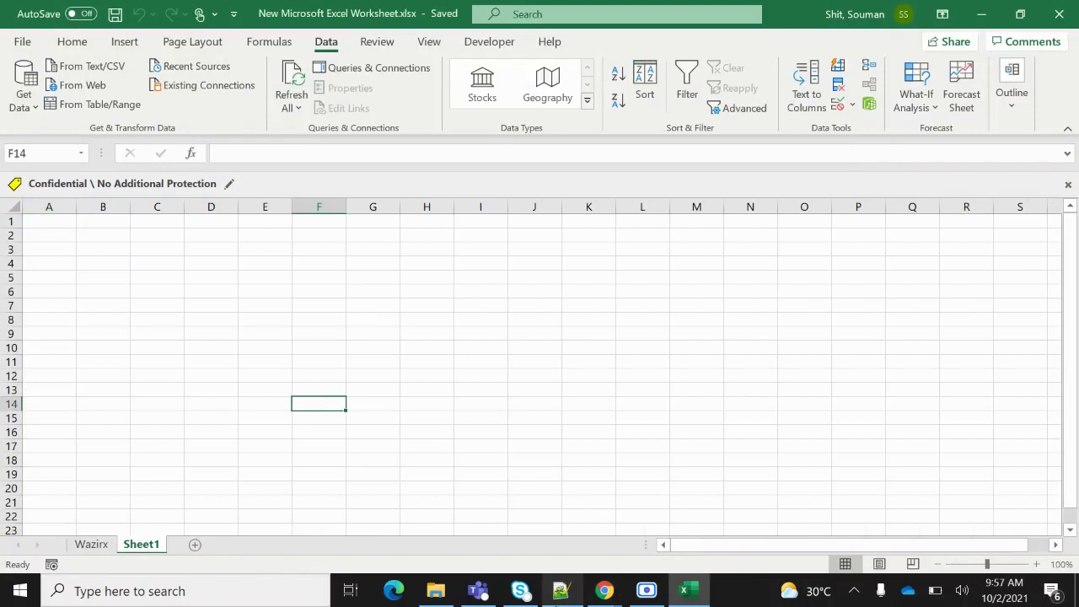
pyautogui.click(560, 591)
pyautogui.click(463, 330)
pyautogui.moveTo(524, 108); pyautogui.dragTo(53, 107)
pyautogui.hotkey('ctrl', 'c')
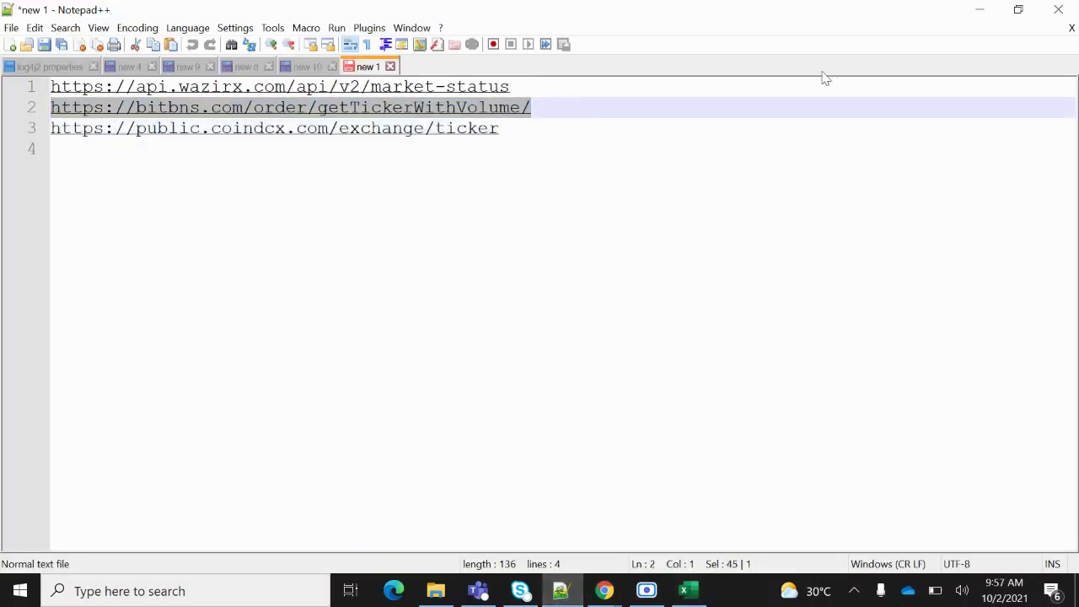
pyautogui.click(977, 10)
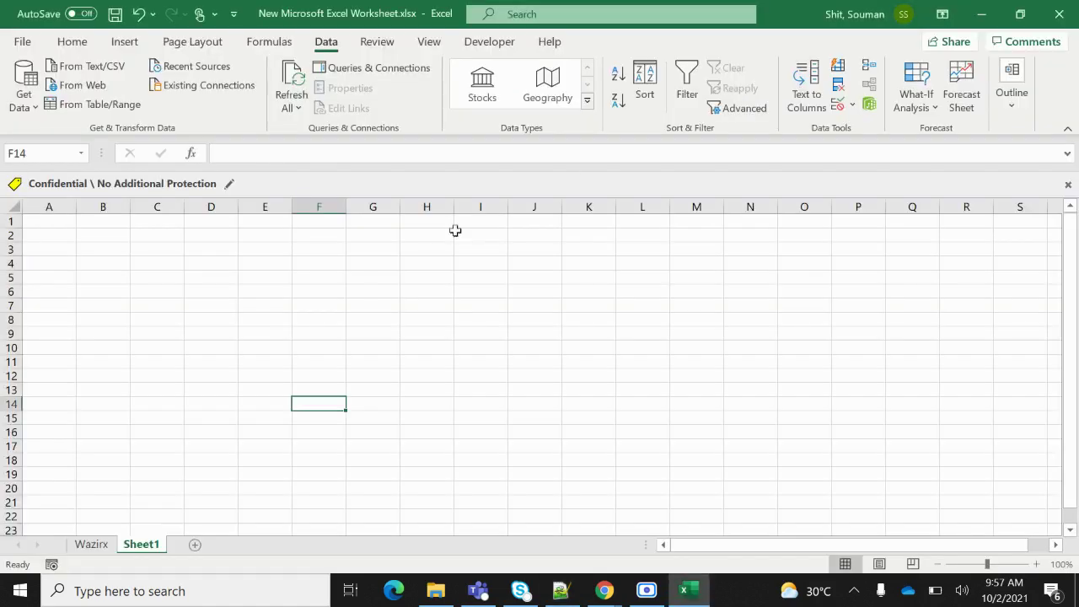
# Create a web query from the copied bitbns ticker URL and refresh its preview.
pyautogui.click(80, 85)
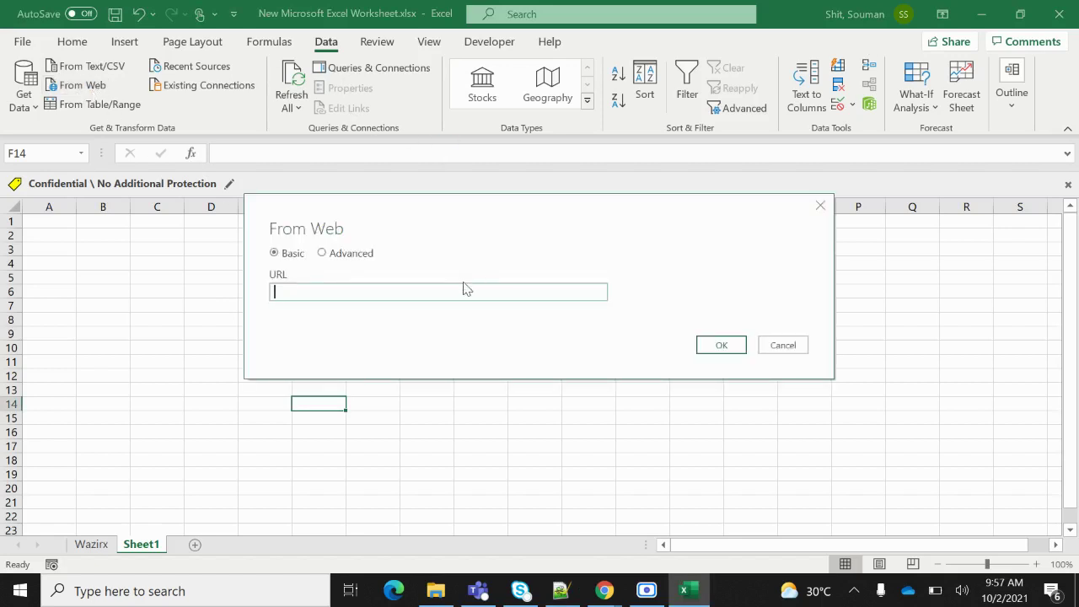
pyautogui.hotkey('ctrl', 'v')
pyautogui.click(709, 349)
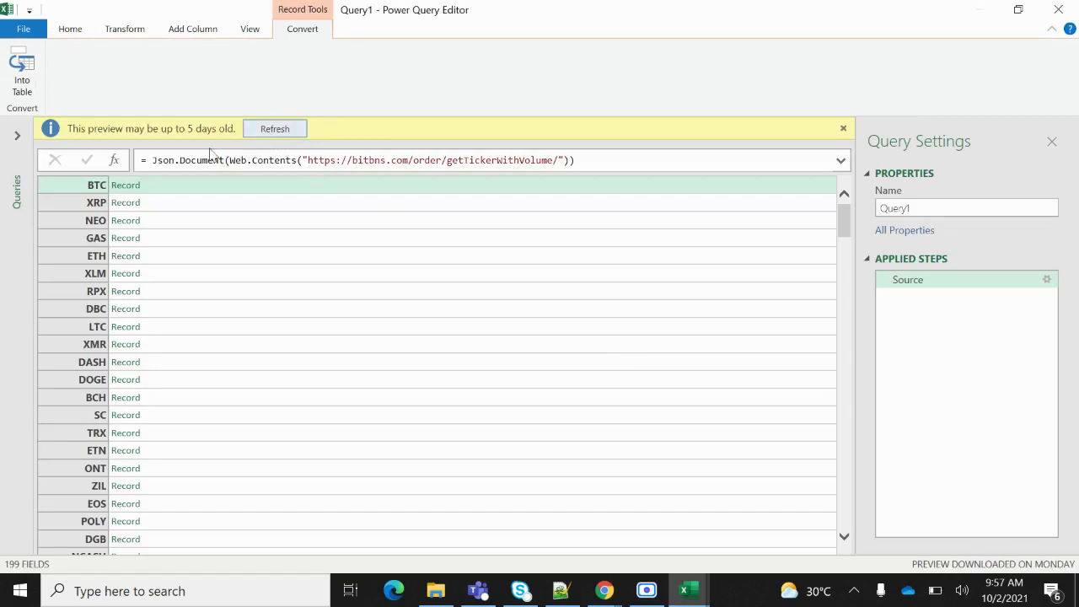
pyautogui.click(281, 135)
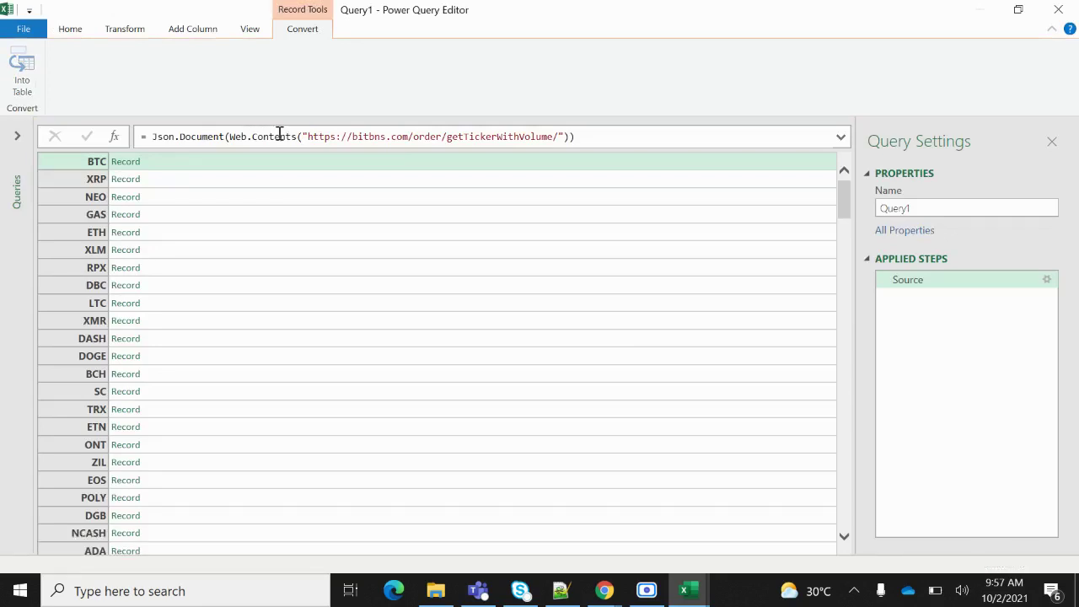
# Convert the records into a table and expand Value into all its fields after loading the complete list, keeping the column name prefix.
pyautogui.click(21, 72)
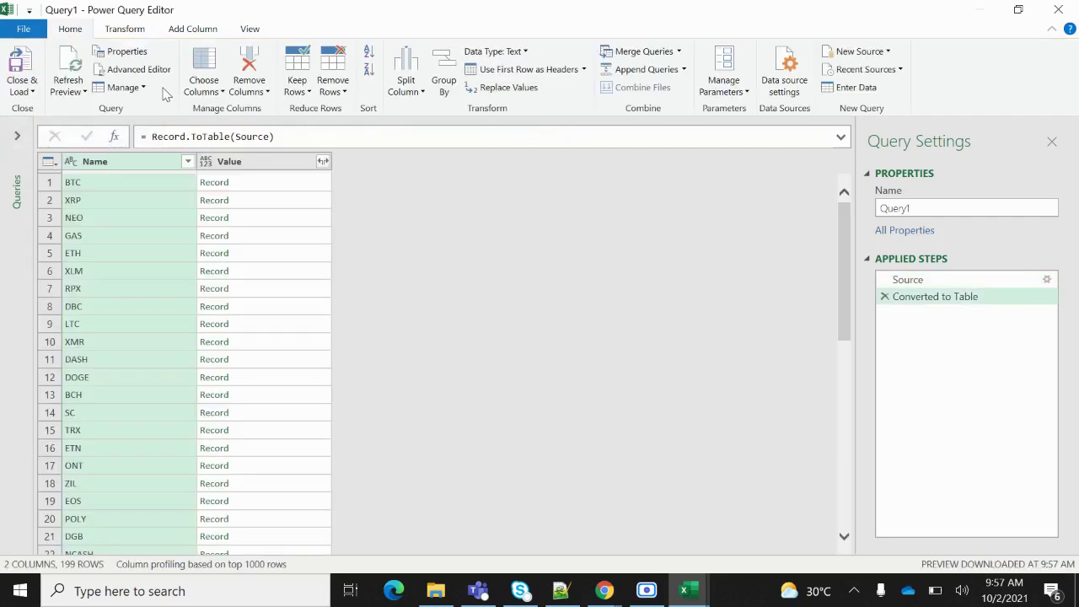
pyautogui.click(323, 162)
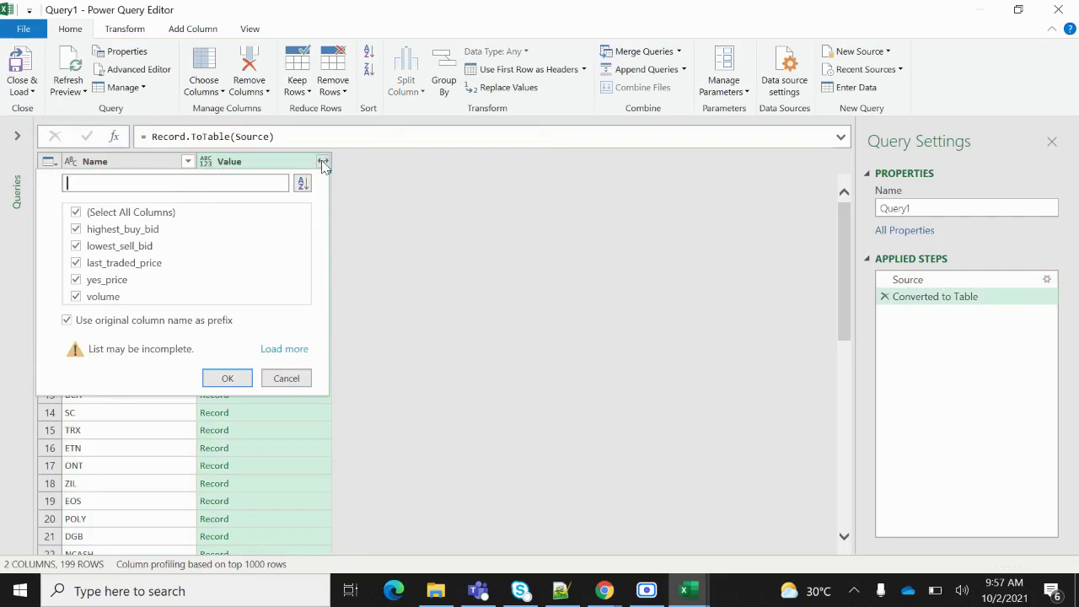
pyautogui.click(291, 349)
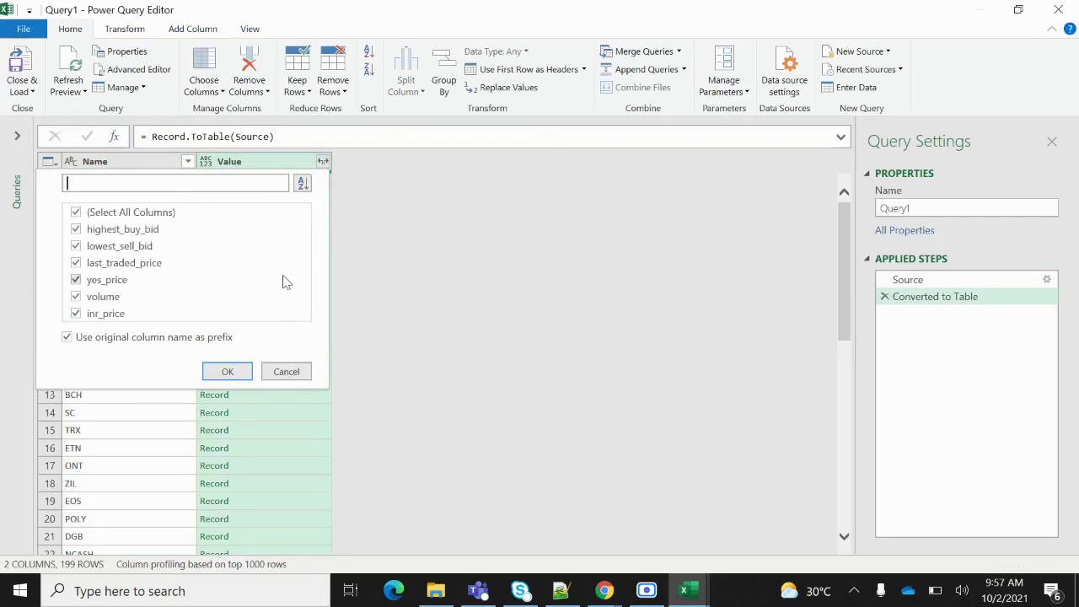
pyautogui.click(226, 373)
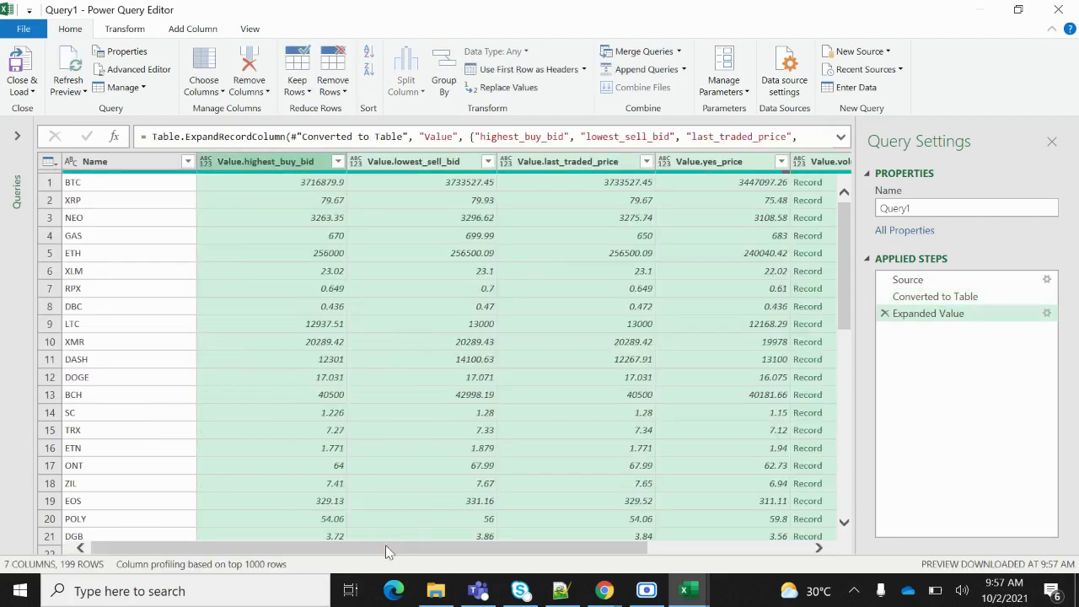
# Remove the highest_buy_bid, lowest_sell_bid, yes_price, volume and inr_price columns, keeping only Name and Value.last_traded_price.
pyautogui.moveTo(387, 548); pyautogui.dragTo(368, 554)
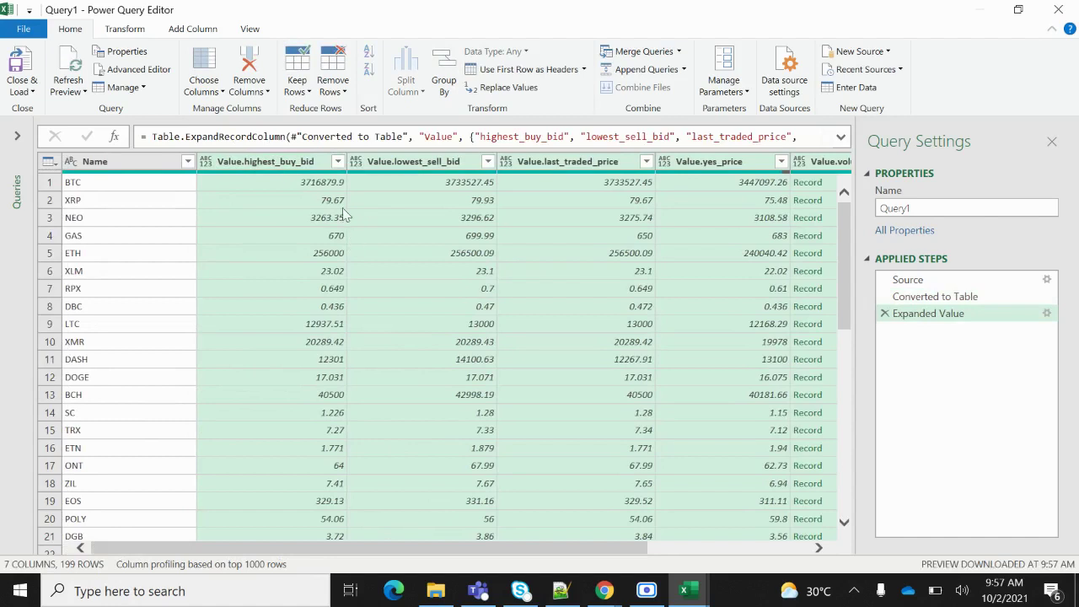
pyautogui.click(310, 165)
pyautogui.keyDown('ctrl'); pyautogui.click(424, 169); pyautogui.keyUp('ctrl')
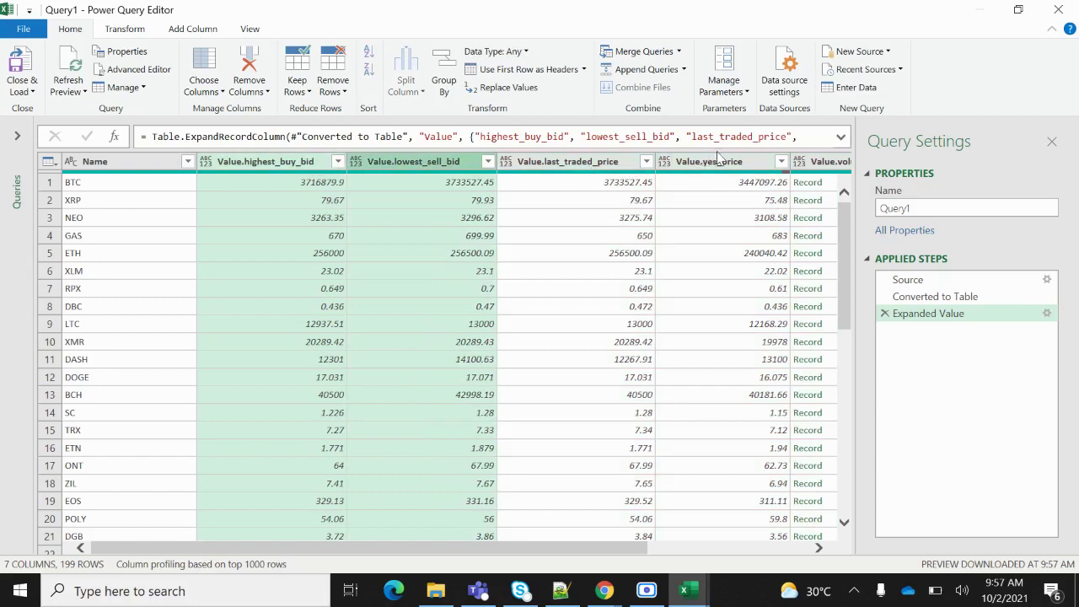
pyautogui.keyDown('ctrl'); pyautogui.click(721, 163); pyautogui.keyUp('ctrl')
pyautogui.moveTo(572, 549); pyautogui.dragTo(739, 550)
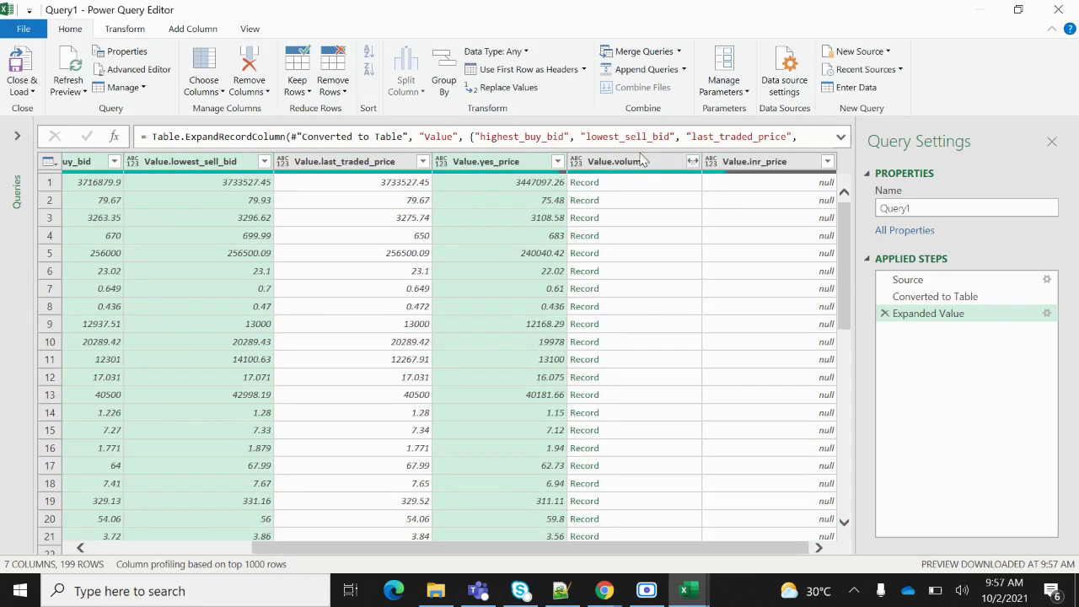
pyautogui.keyDown('ctrl'); pyautogui.click(791, 167); pyautogui.keyUp('ctrl')
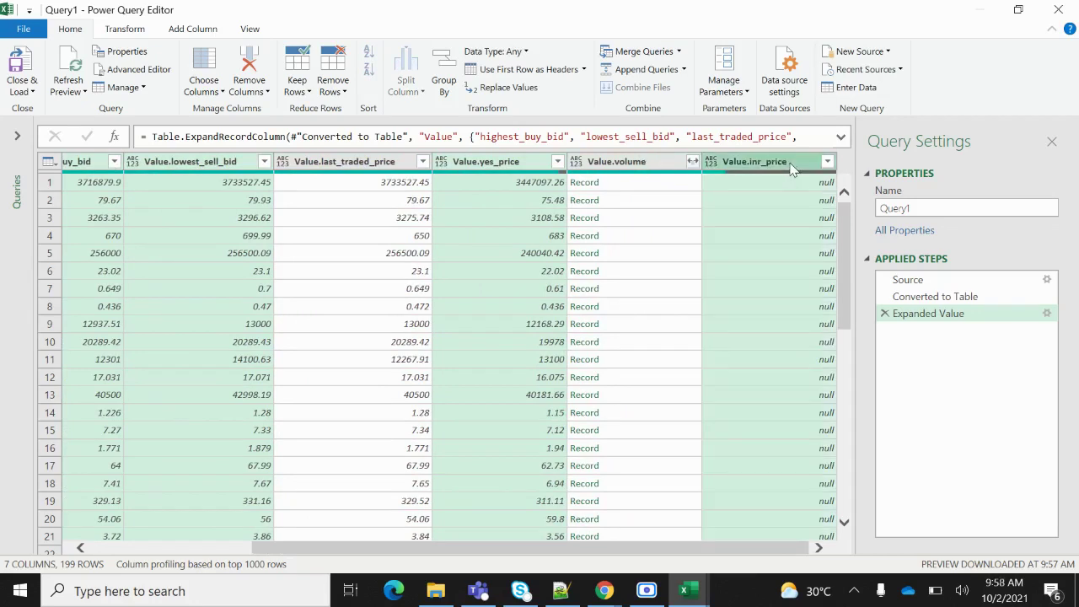
pyautogui.keyDown('ctrl'); pyautogui.click(669, 169); pyautogui.keyUp('ctrl')
pyautogui.rightClick(665, 171)
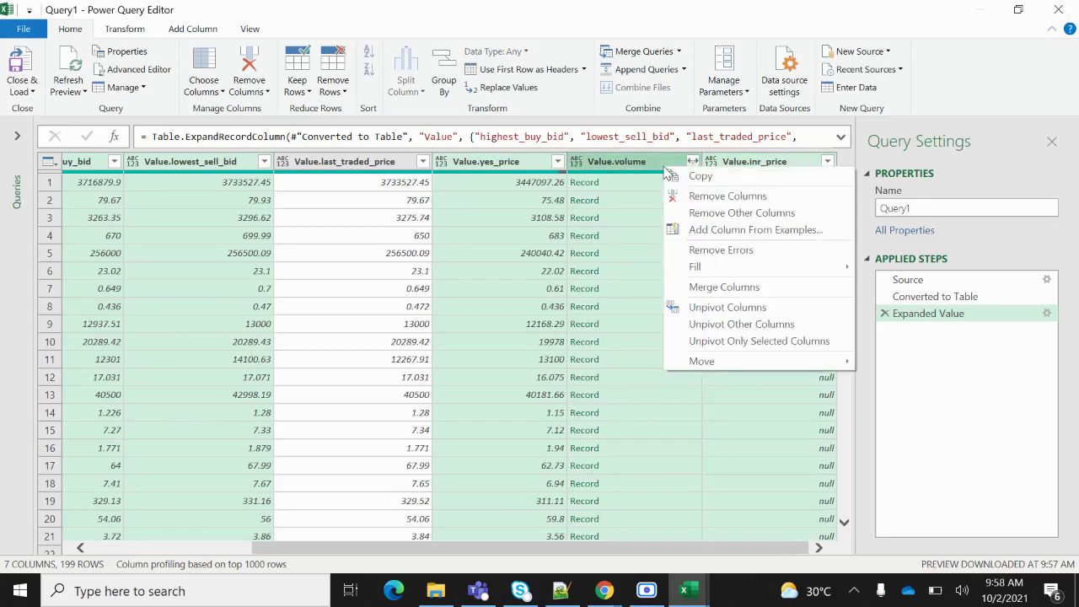
pyautogui.click(701, 196)
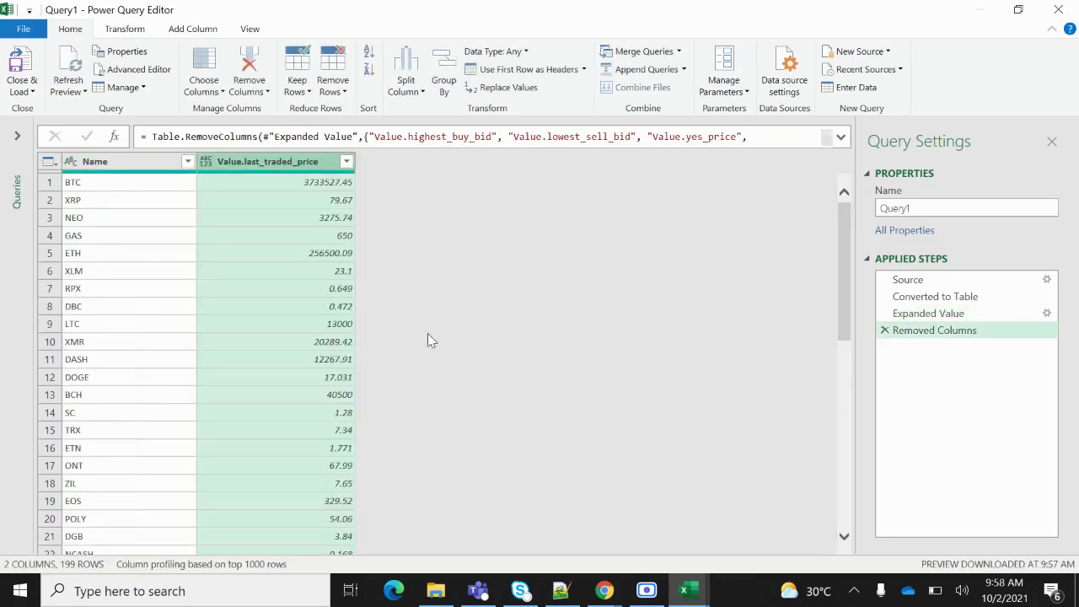
# Look through the coin names in the Name column's filter list and apply the filter with all names selected.
pyautogui.scroll(-7, 135, 233)
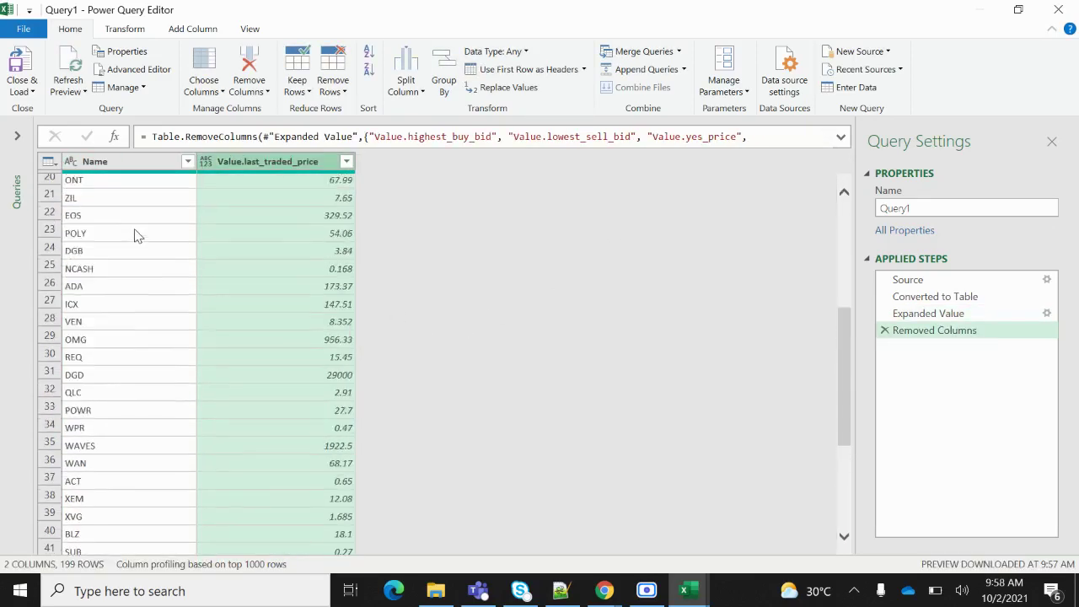
pyautogui.scroll(7, 139, 236)
pyautogui.click(187, 161)
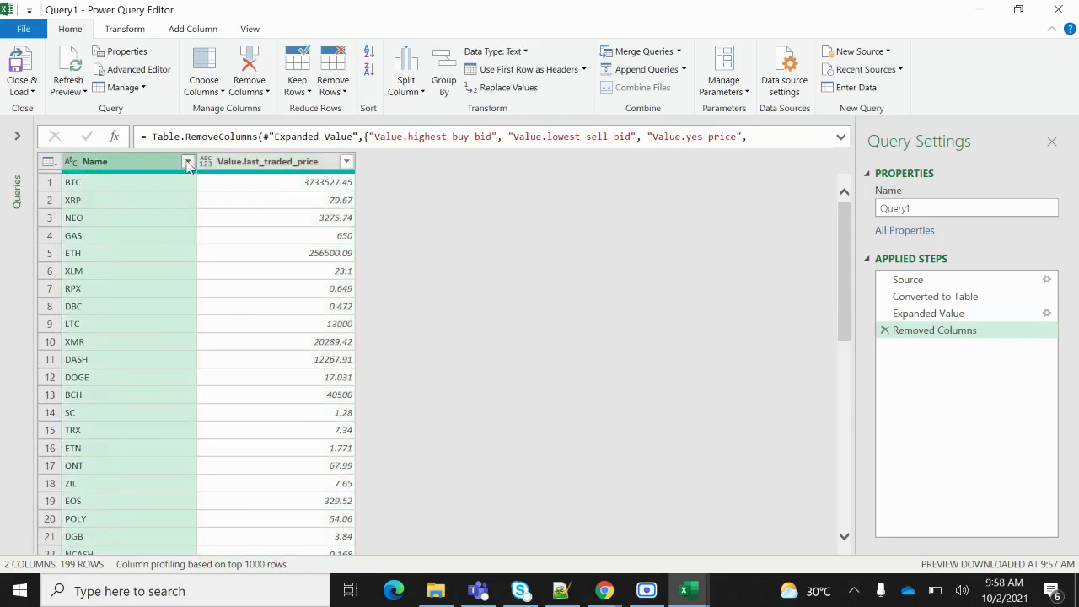
pyautogui.scroll(-5, 330, 396)
pyautogui.scroll(-12, 333, 394)
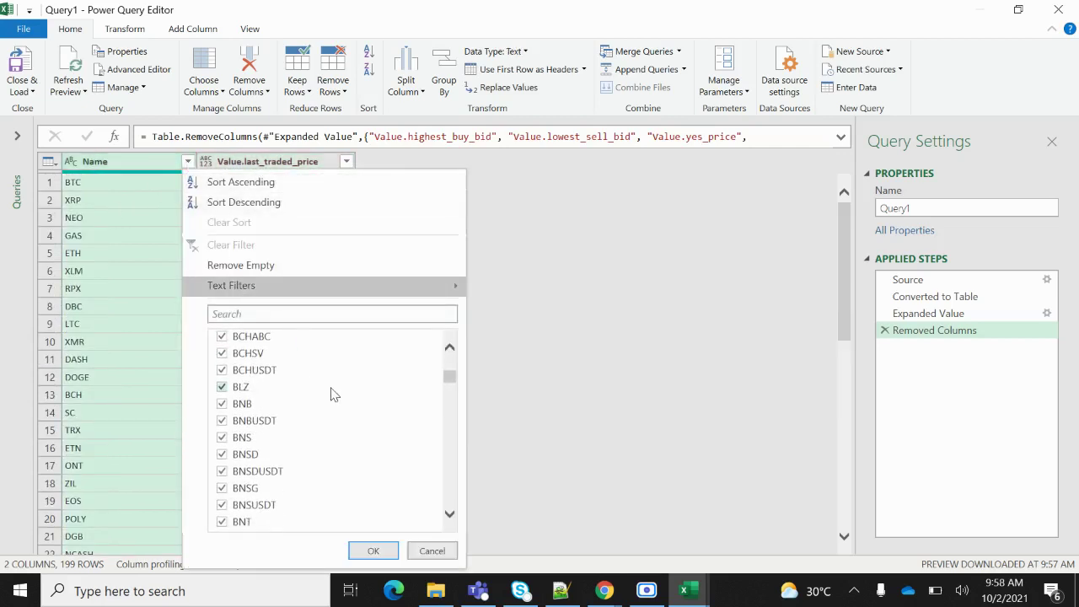
pyautogui.scroll(3, 336, 392)
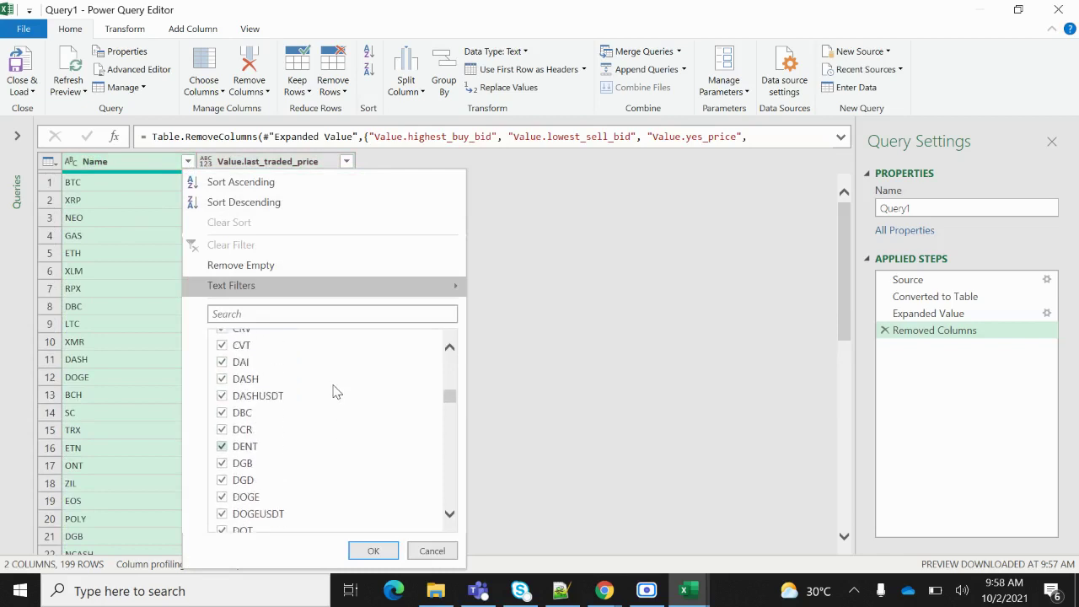
pyautogui.scroll(1, 333, 391)
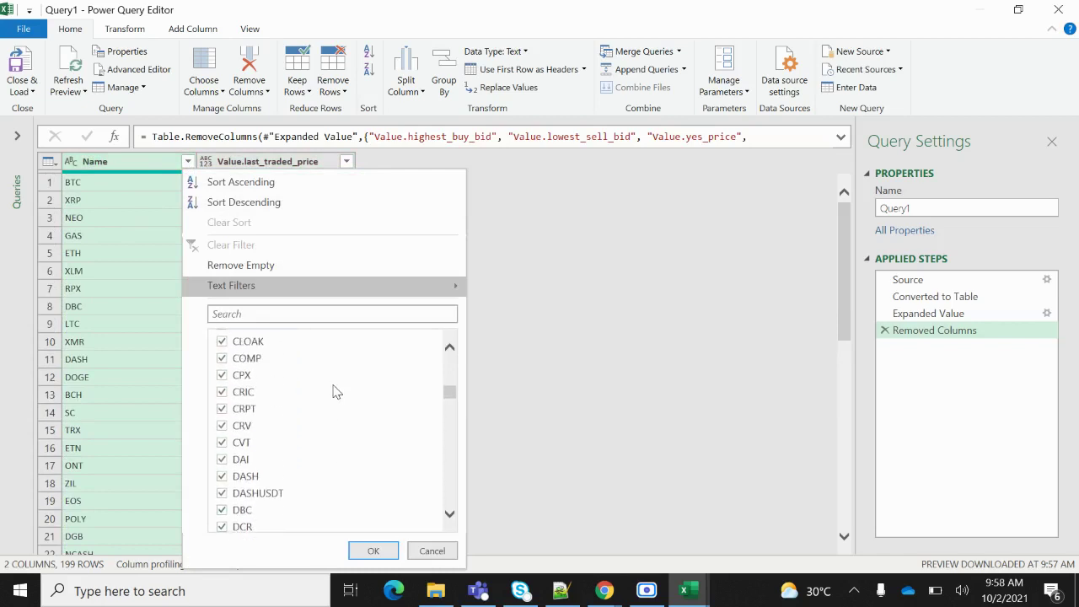
pyautogui.scroll(-2, 279, 499)
pyautogui.scroll(-4, 281, 435)
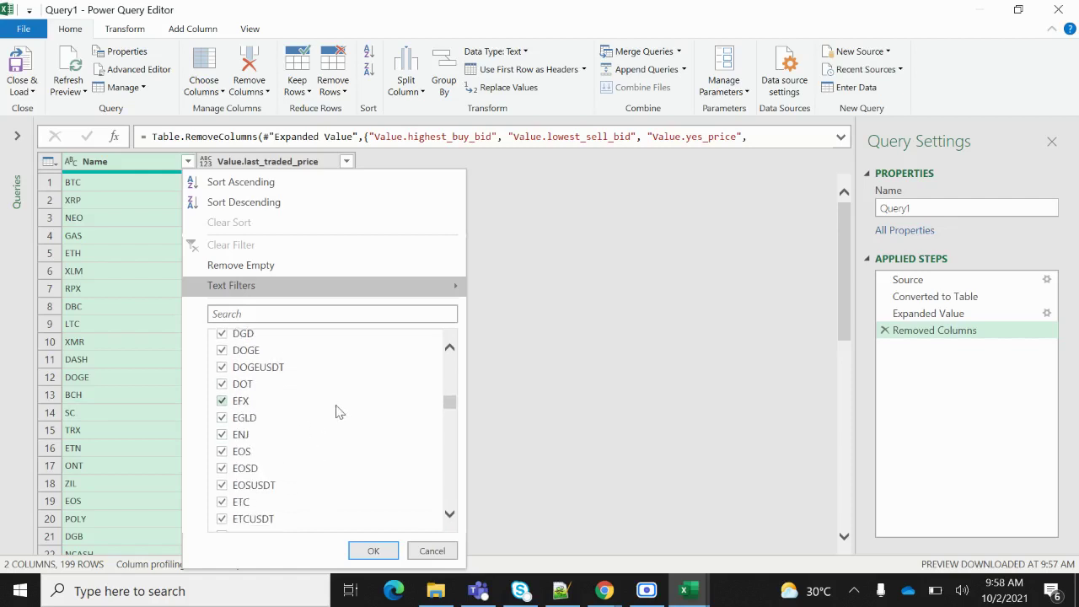
pyautogui.scroll(-5, 340, 424)
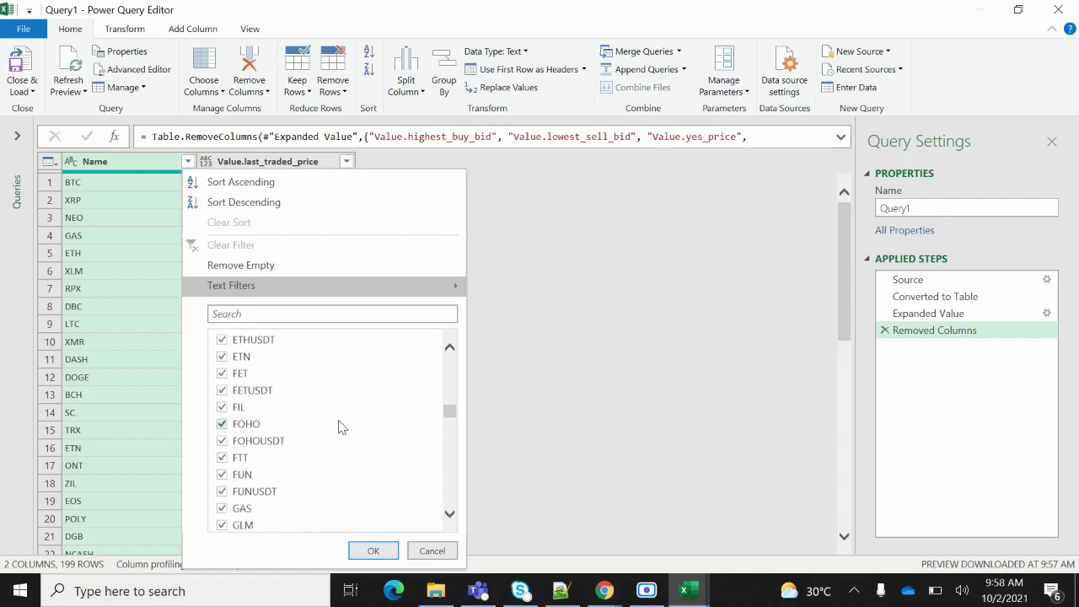
pyautogui.scroll(-8, 340, 426)
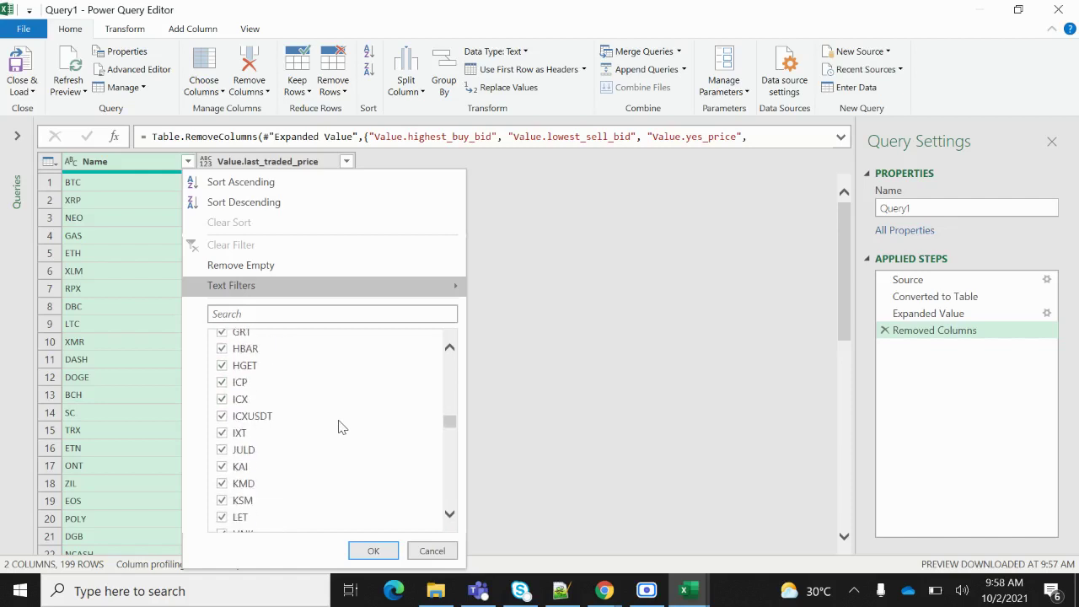
pyautogui.scroll(-2, 340, 426)
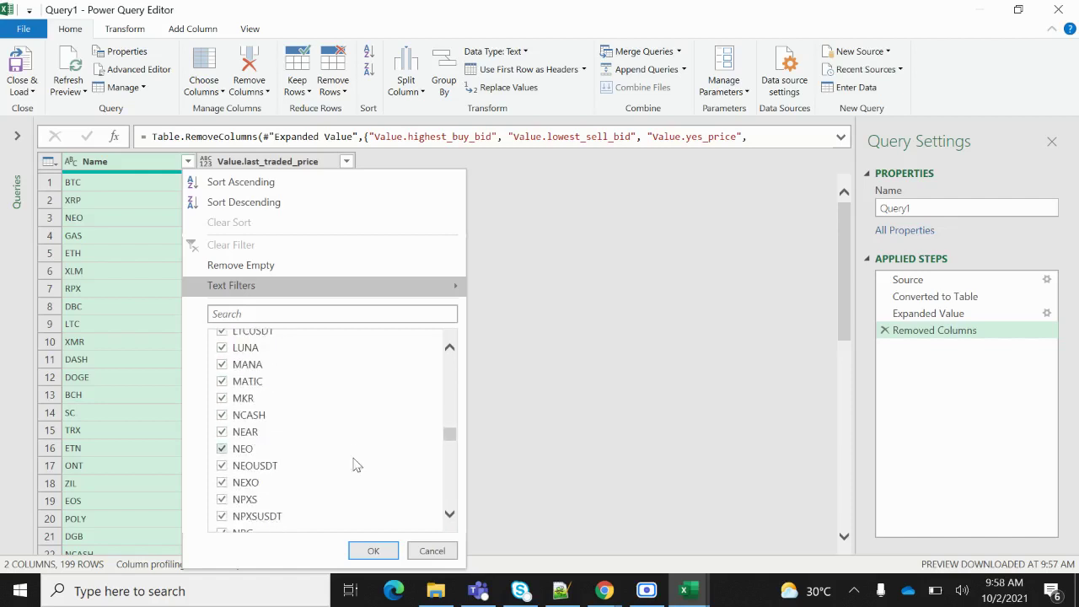
pyautogui.click(374, 551)
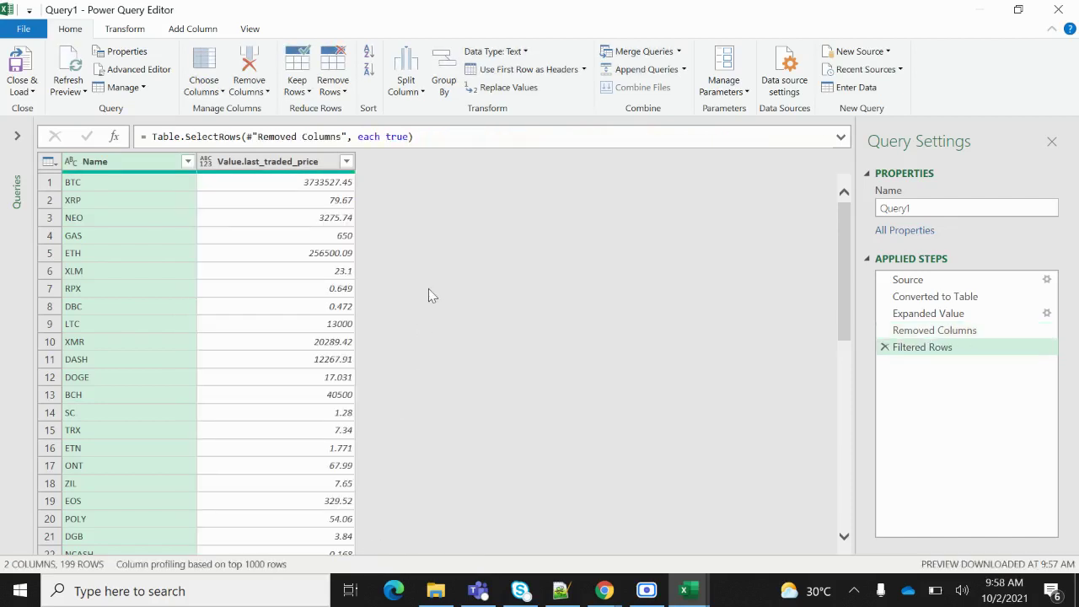
# Load the query into a new worksheet and rename that sheet as Bitbns.
pyautogui.click(21, 64)
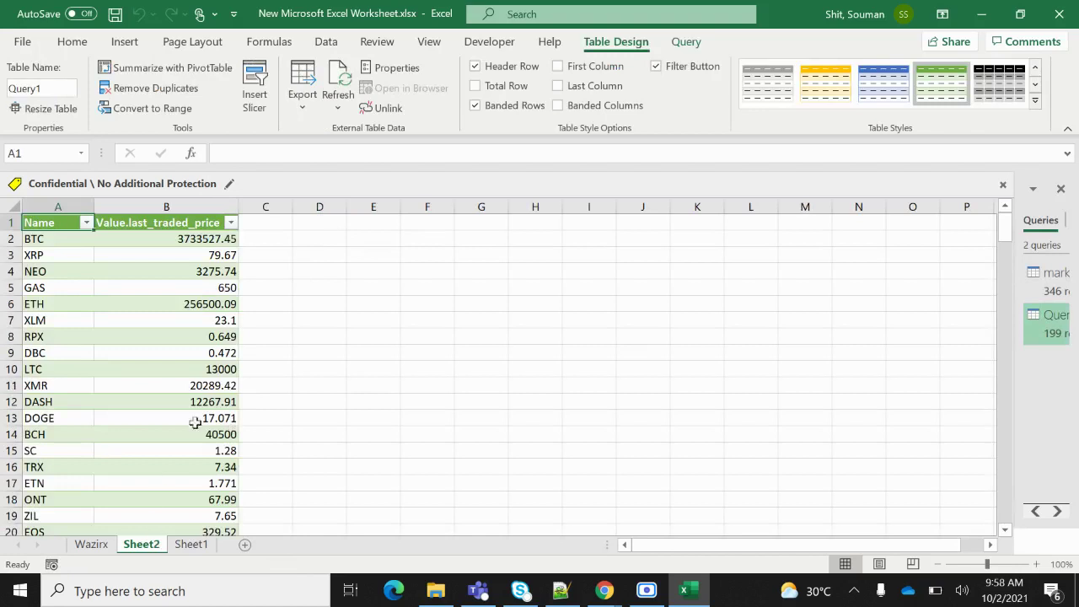
pyautogui.doubleClick(142, 546)
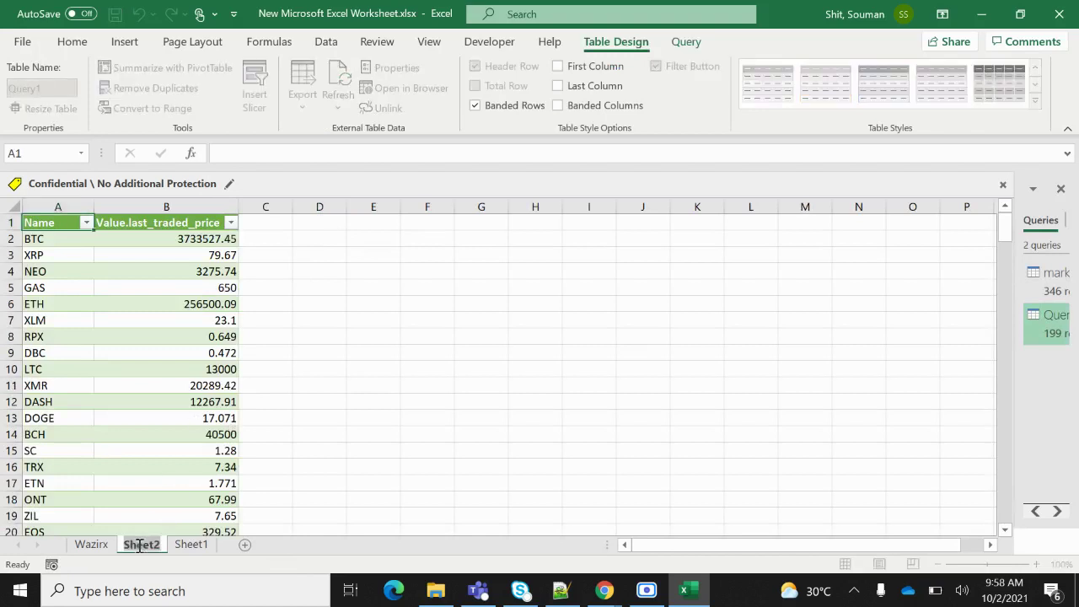
pyautogui.write('Bitcoins')
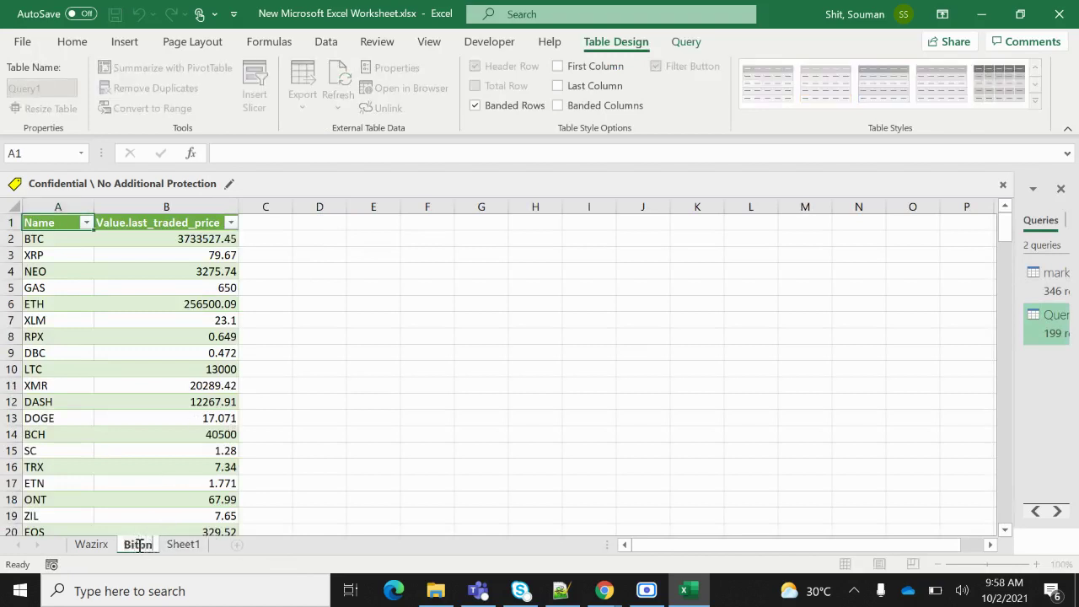
pyautogui.click(321, 415)
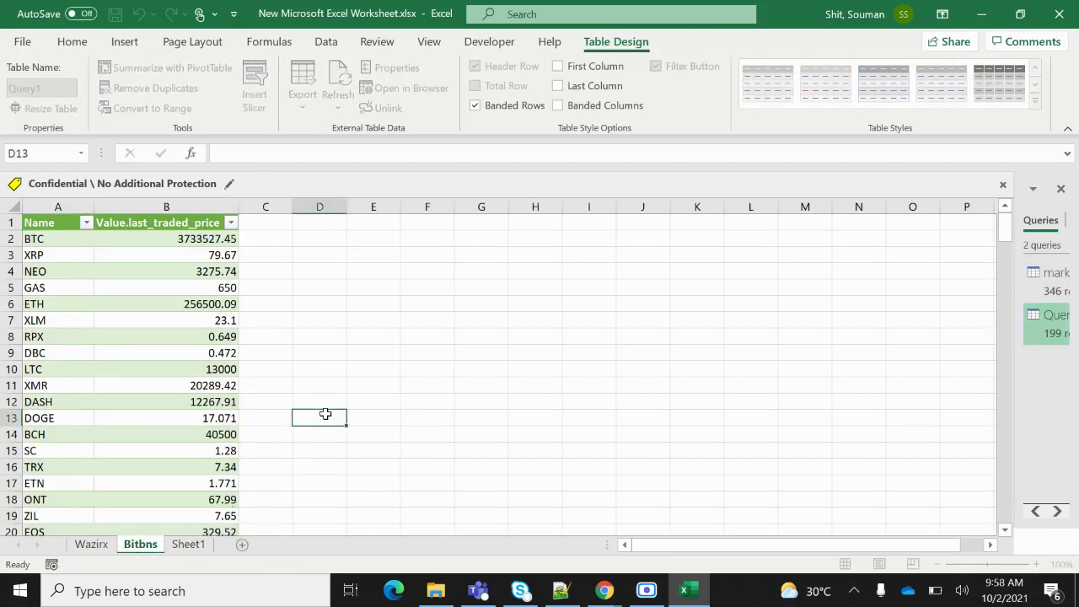
# Set the Bitbns table's query to refresh every 60 minutes and when opening the file, and enable fast data load.
pyautogui.click(156, 390)
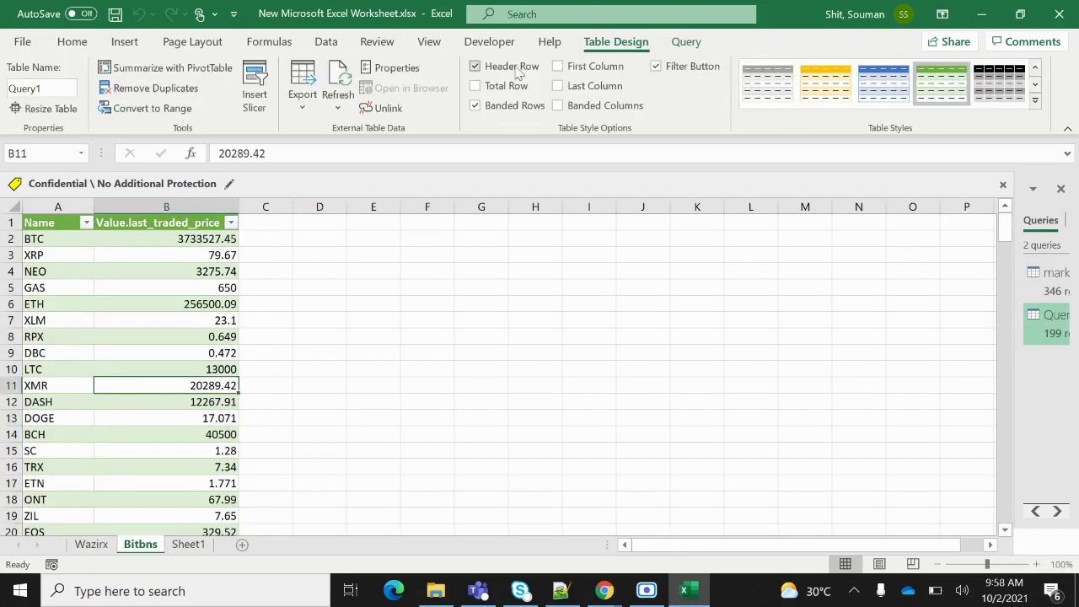
pyautogui.click(346, 43)
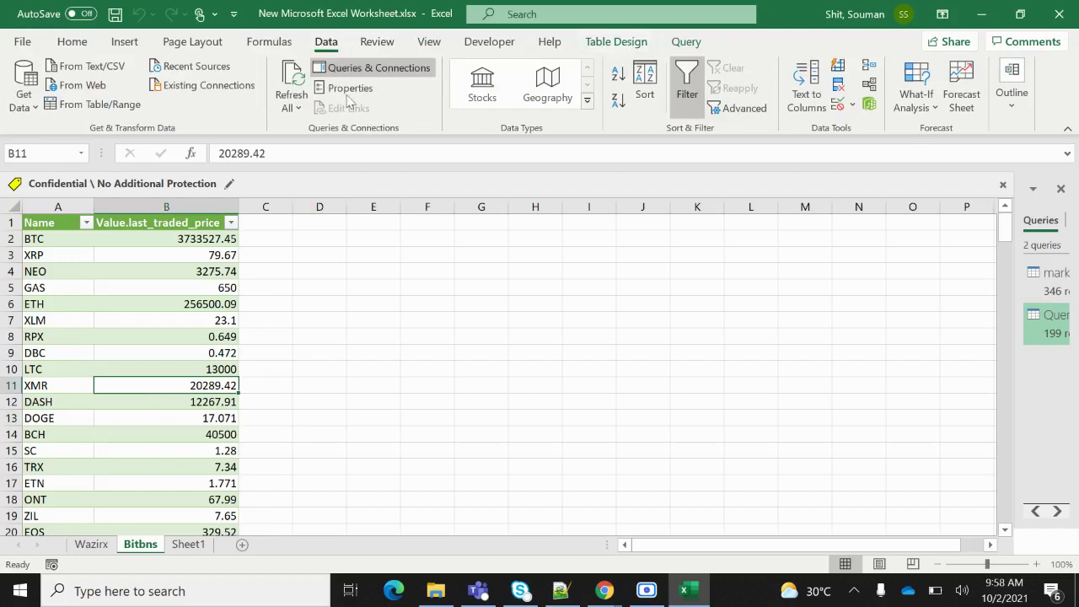
pyautogui.click(307, 108)
pyautogui.click(322, 237)
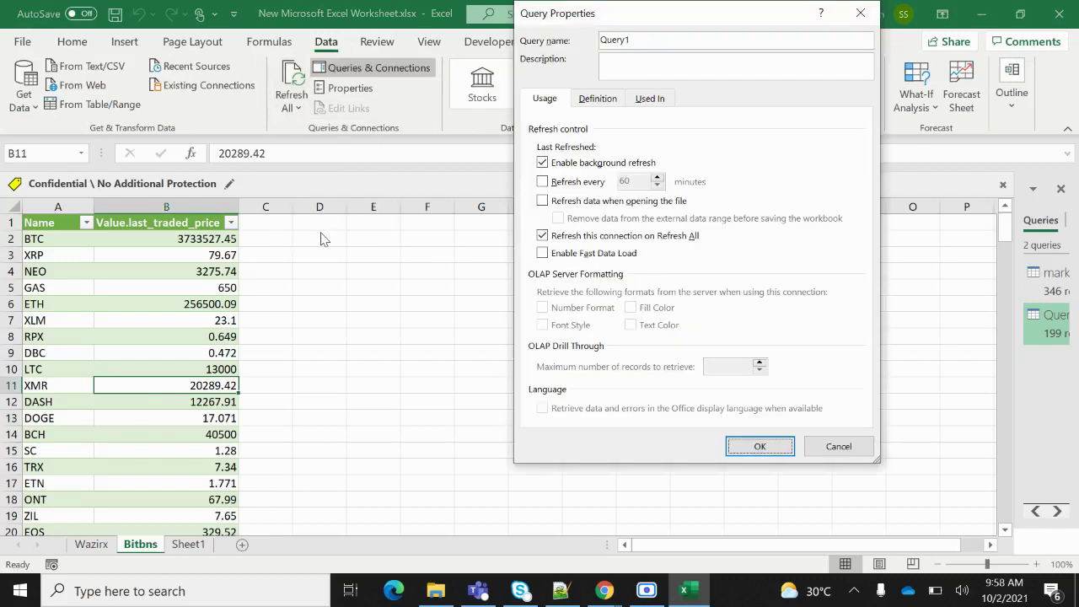
pyautogui.click(541, 183)
pyautogui.click(544, 202)
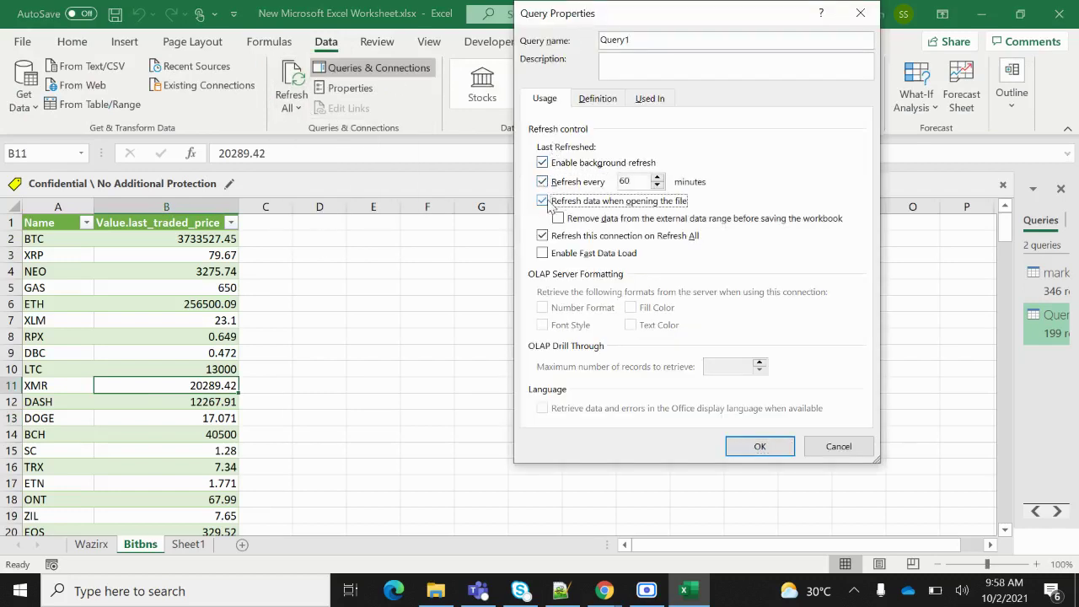
pyautogui.click(562, 255)
pyautogui.click(757, 447)
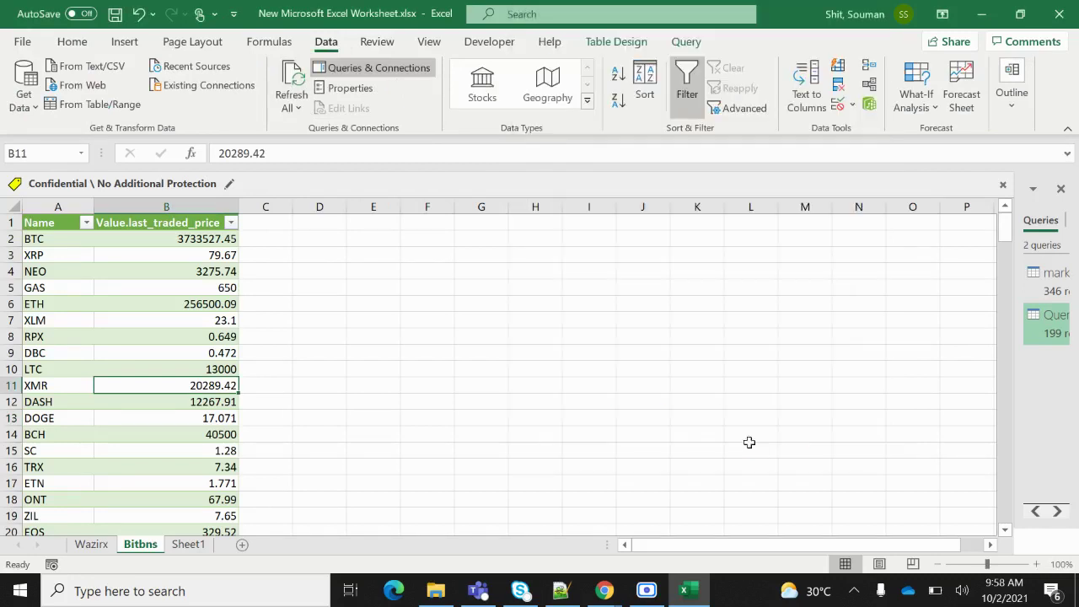
# Save the workbook and refresh all its data connections.
pyautogui.click(403, 348)
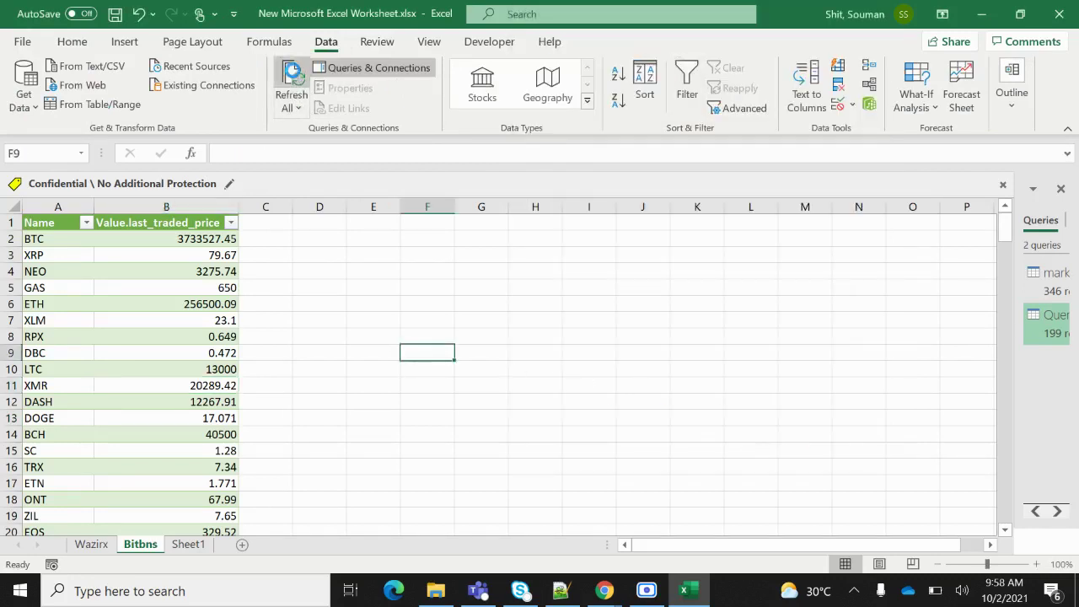
pyautogui.hotkey('ctrl', 's')
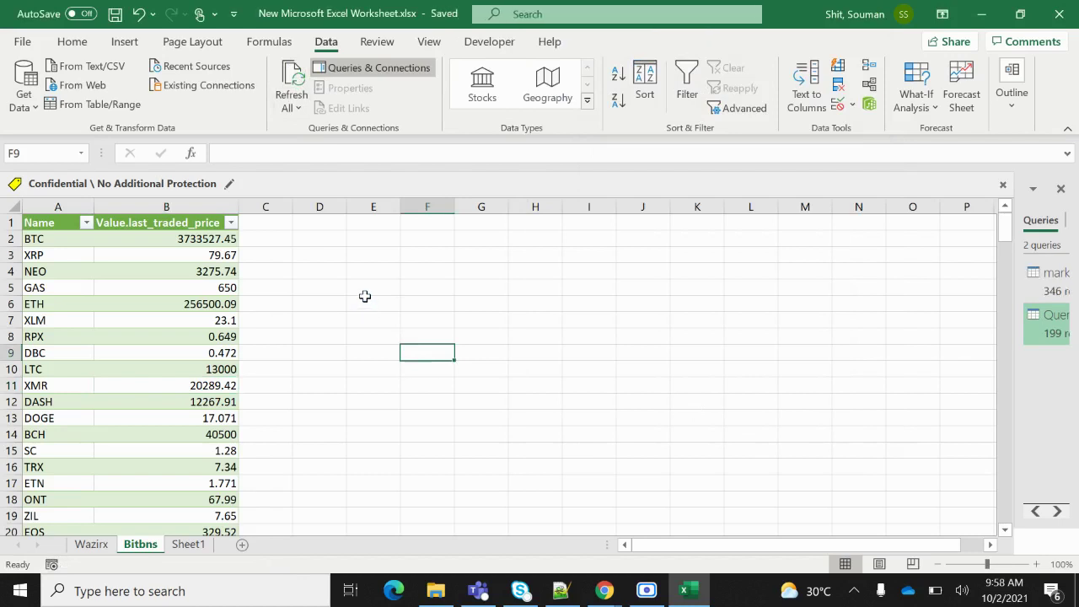
pyautogui.click(295, 85)
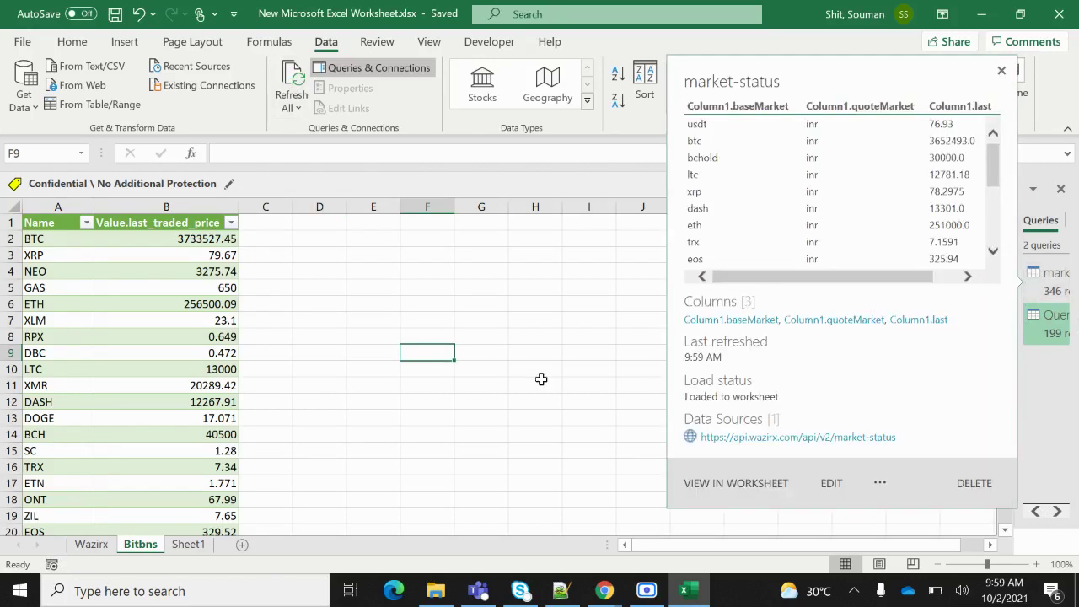
pyautogui.click(605, 334)
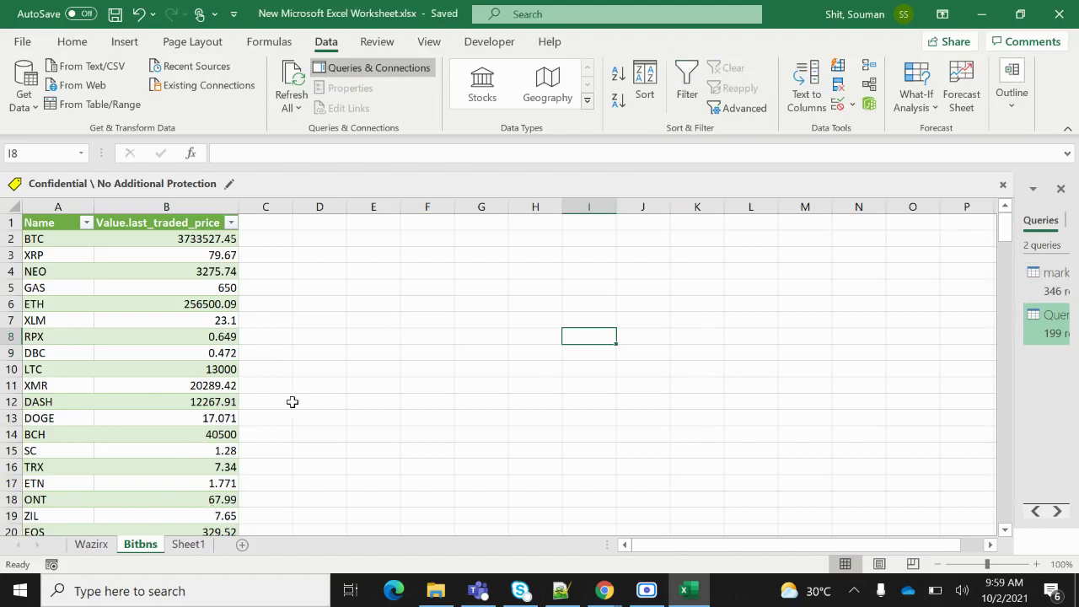
pyautogui.click(646, 591)
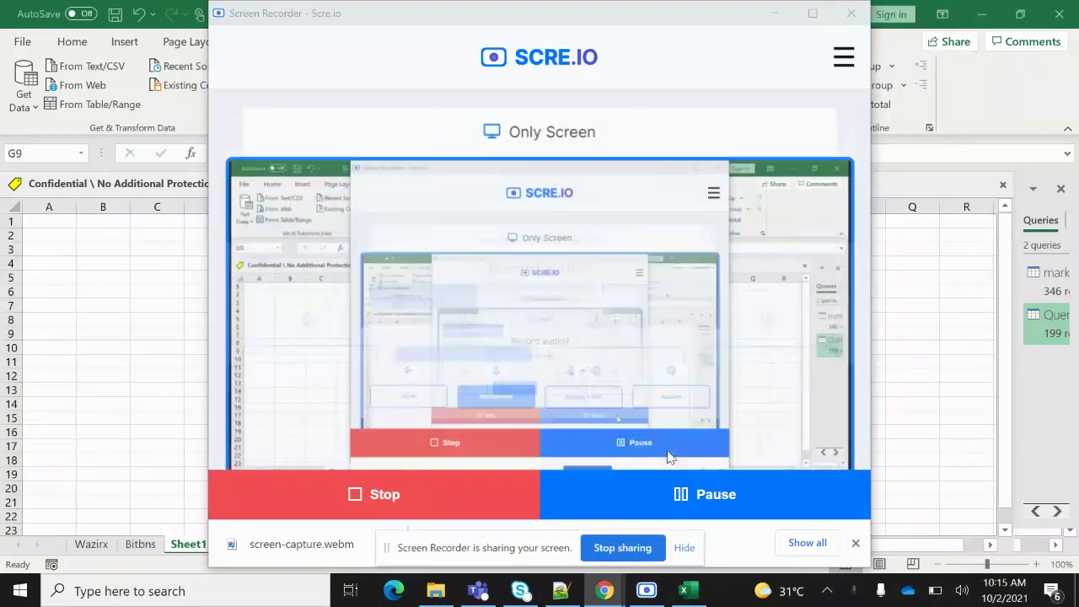
pyautogui.click(685, 549)
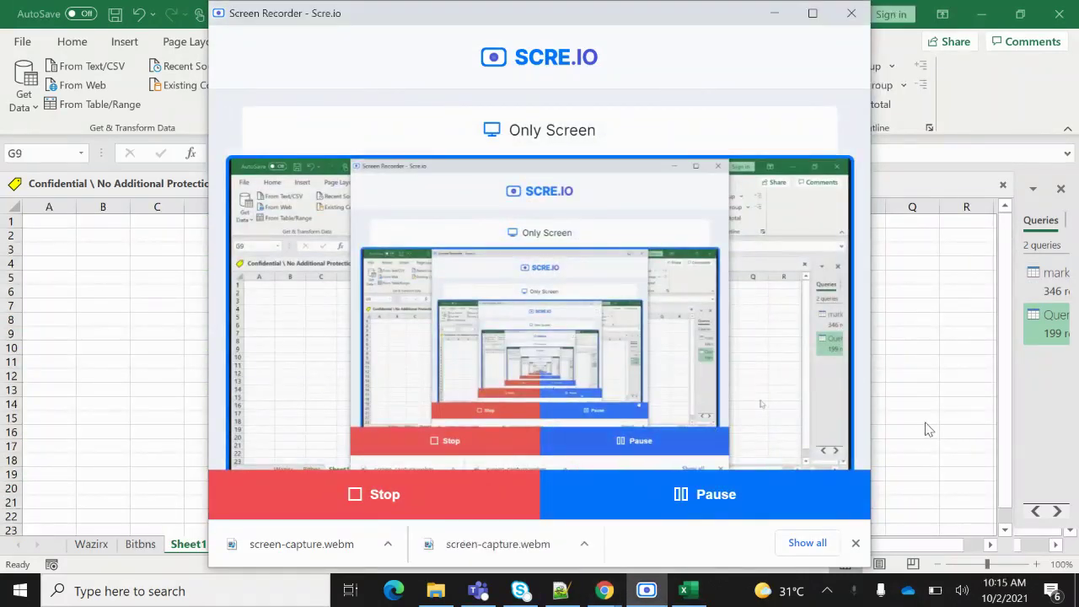
pyautogui.click(927, 429)
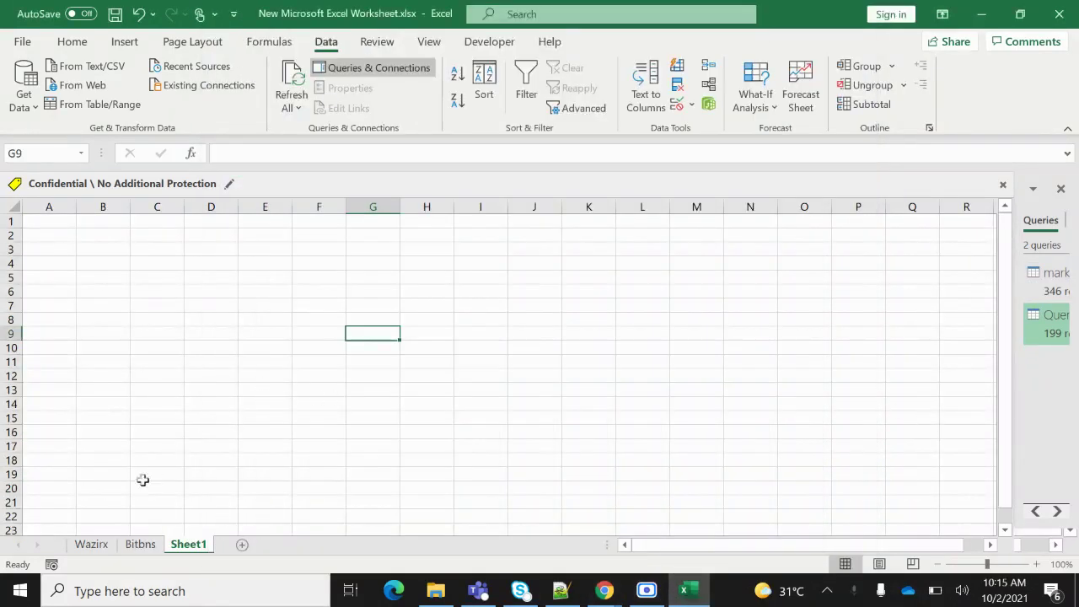
# Check the Wazirx and Bitbns sheets and return to the empty Sheet1.
pyautogui.click(108, 545)
pyautogui.click(138, 547)
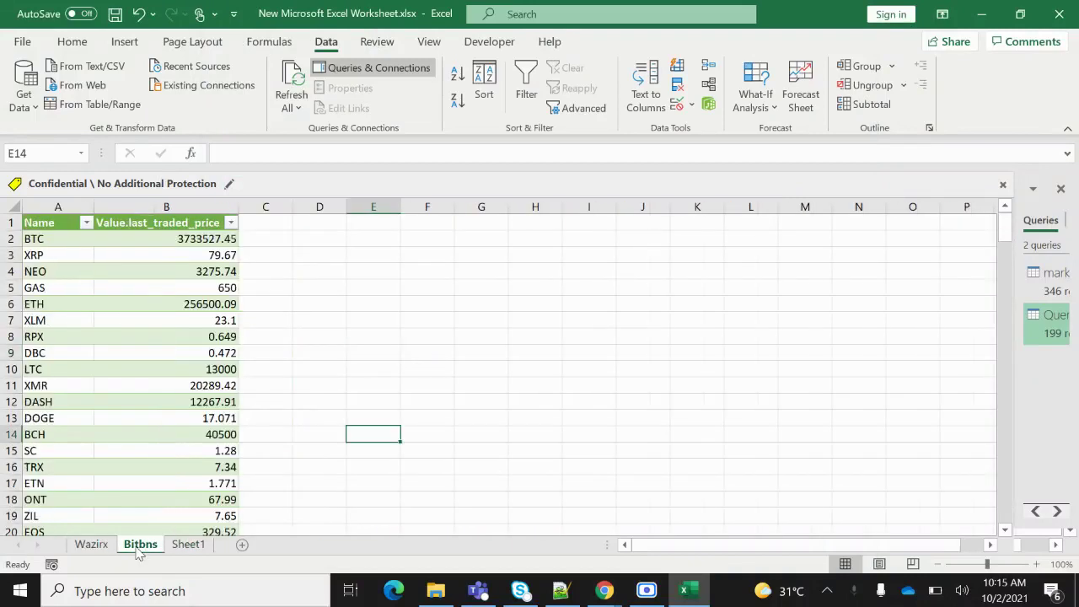
pyautogui.click(187, 546)
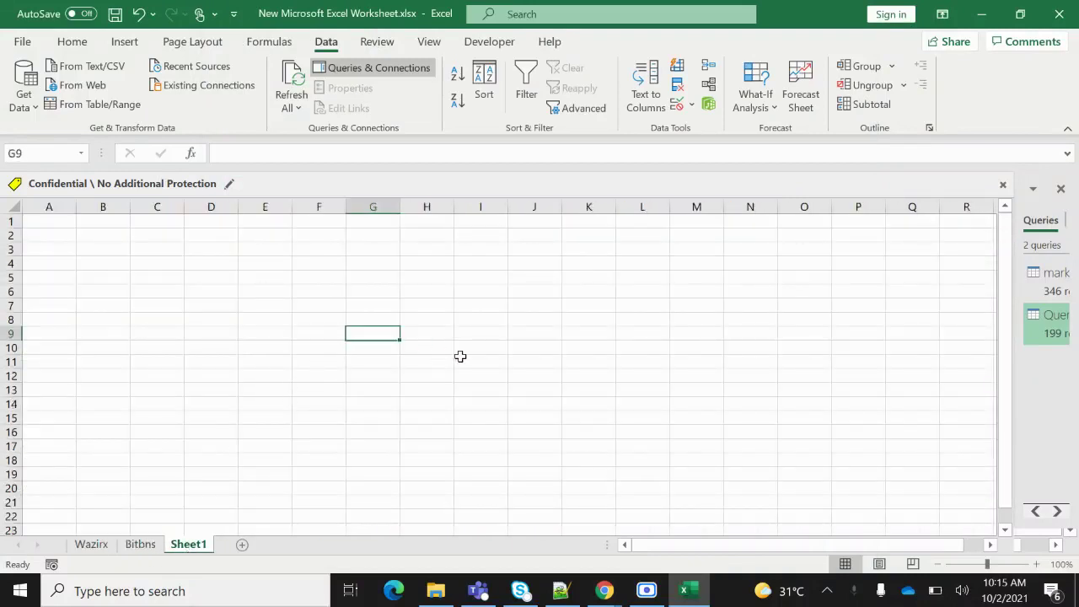
pyautogui.click(561, 590)
pyautogui.click(502, 129)
pyautogui.moveTo(502, 128); pyautogui.dragTo(48, 133)
pyautogui.hotkey('ctrl', 'c')
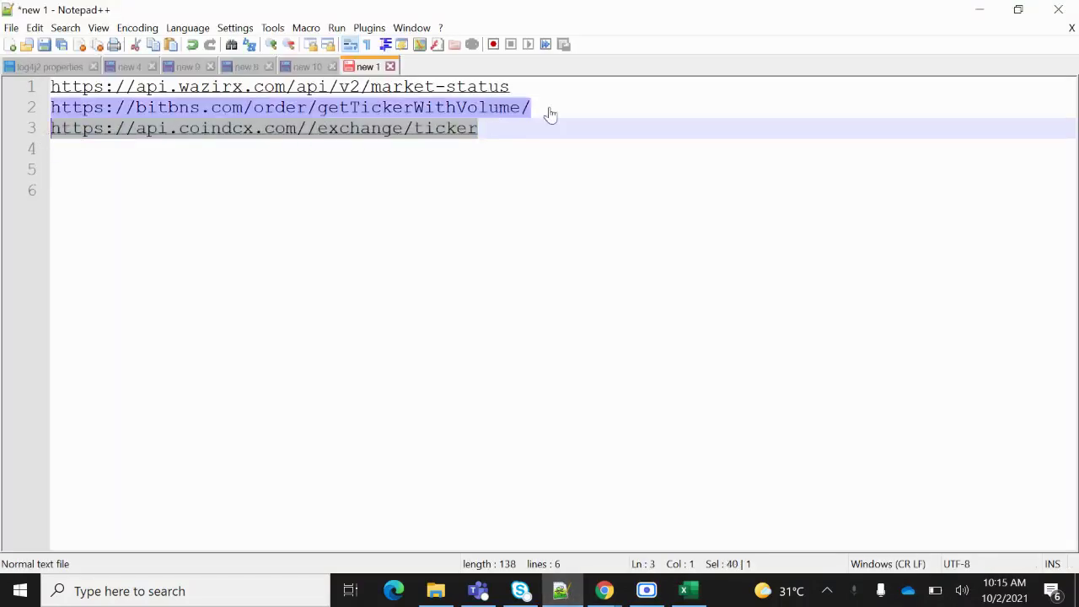
pyautogui.click(981, 9)
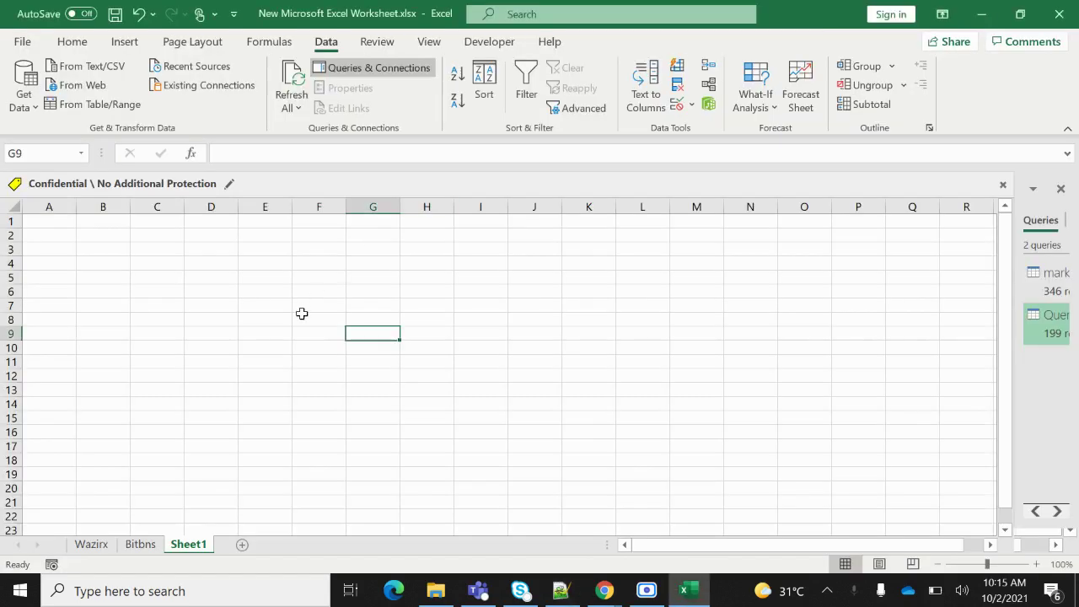
pyautogui.click(302, 314)
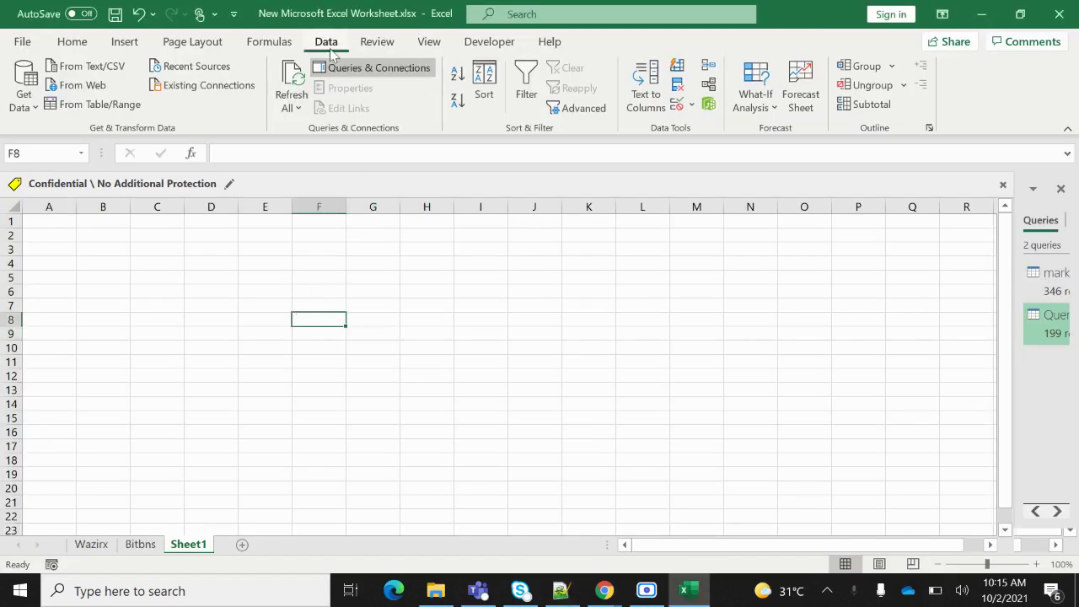
pyautogui.click(80, 85)
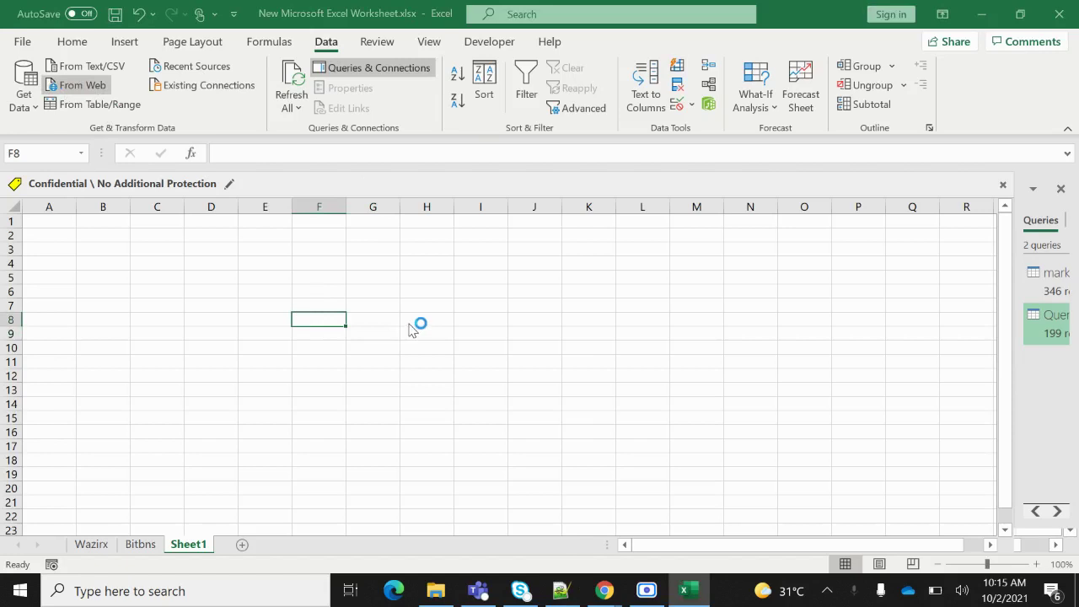
pyautogui.hotkey('ctrl', 'v')
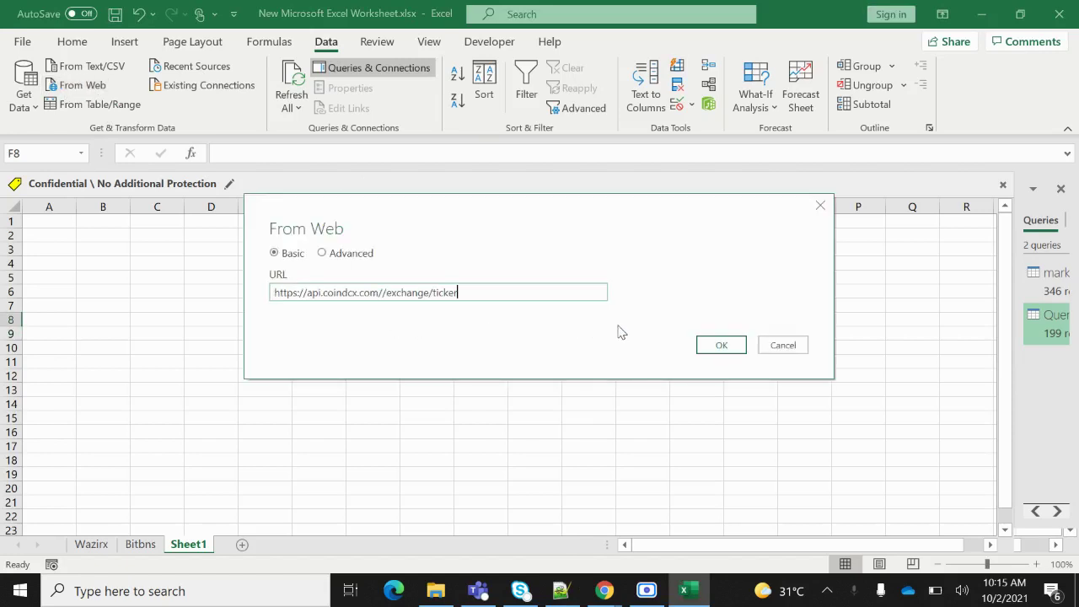
pyautogui.click(726, 345)
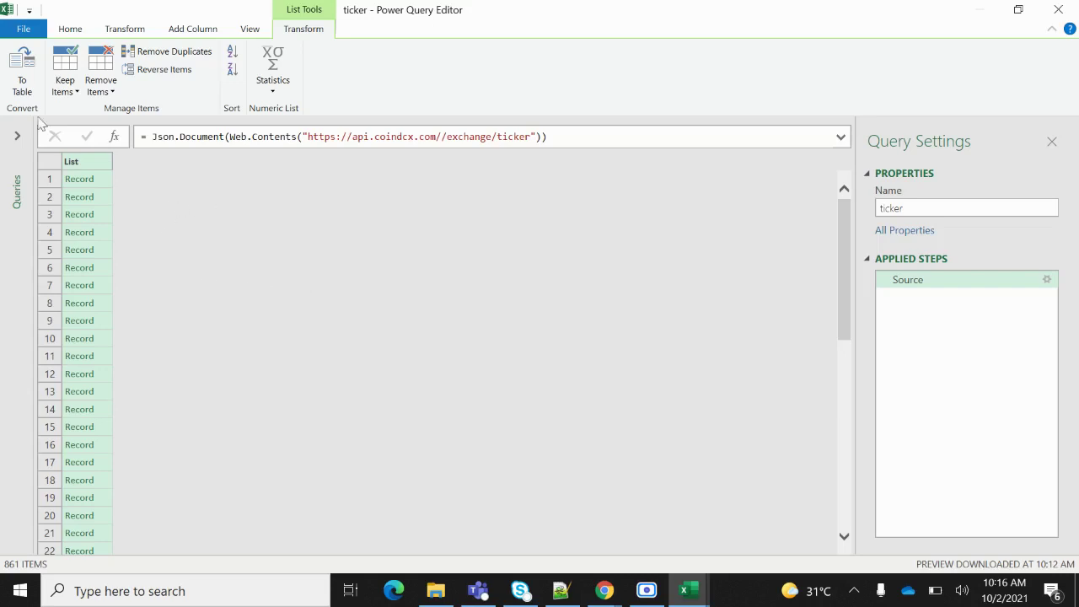
# Convert the ticker list to a table with no delimiter and expand Column1 into all its fields, keeping the column-name prefix.
pyautogui.click(17, 83)
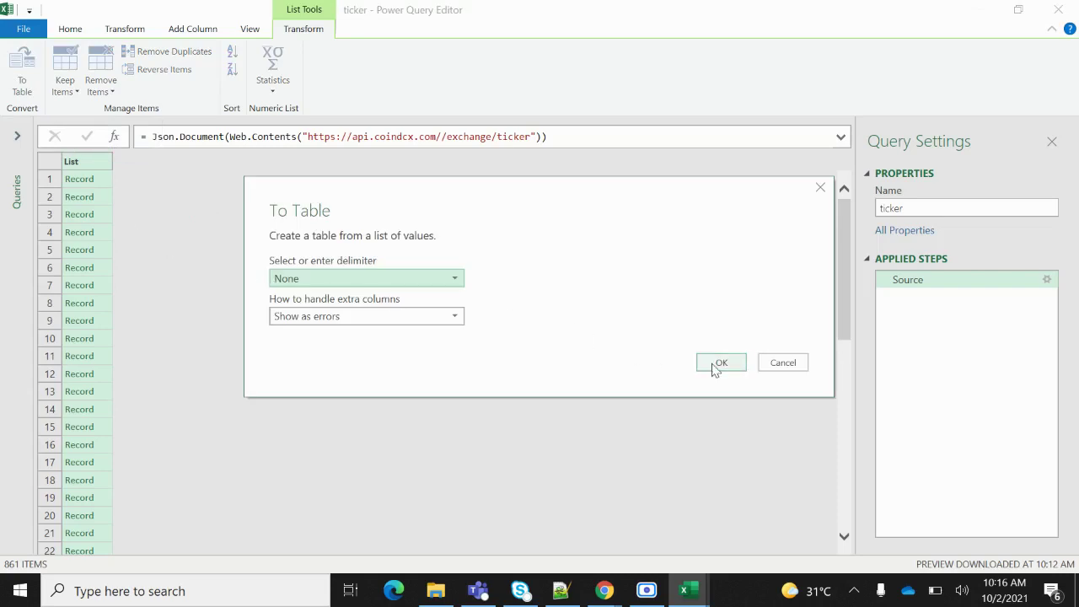
pyautogui.click(717, 366)
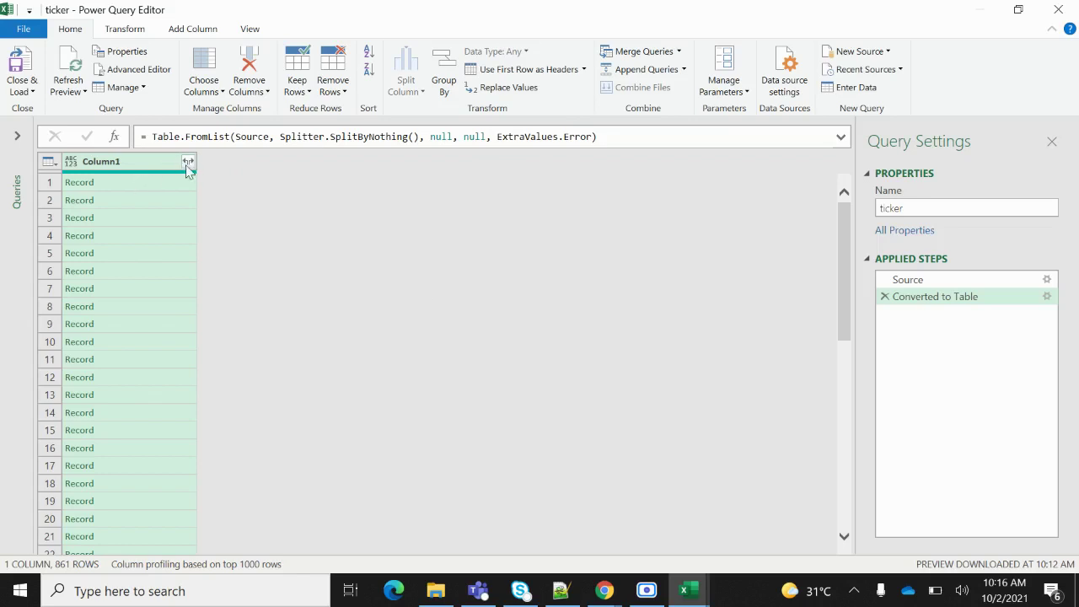
pyautogui.click(188, 163)
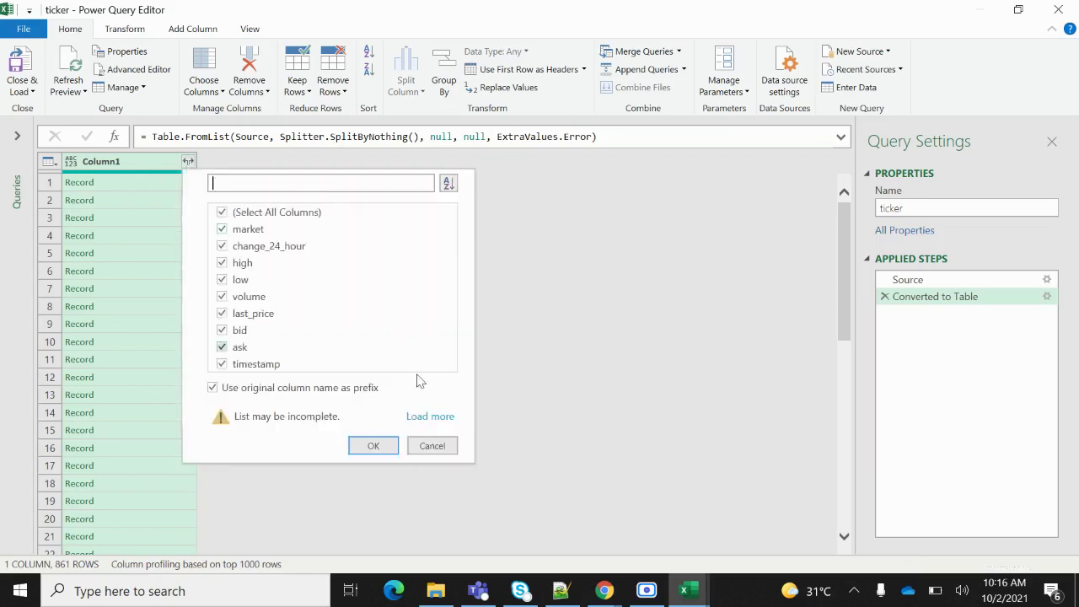
pyautogui.click(430, 415)
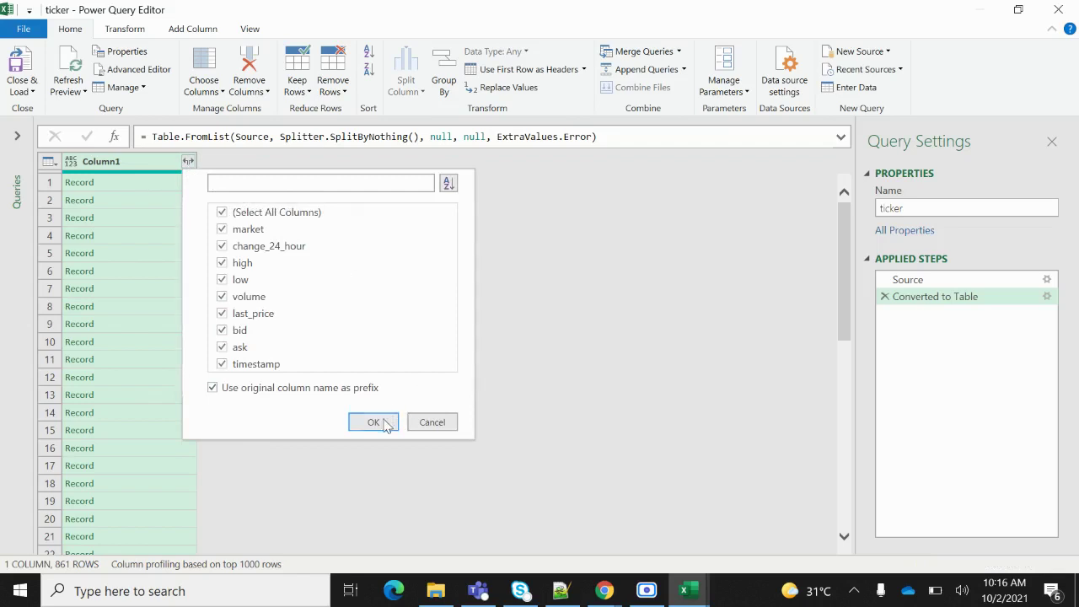
pyautogui.click(380, 425)
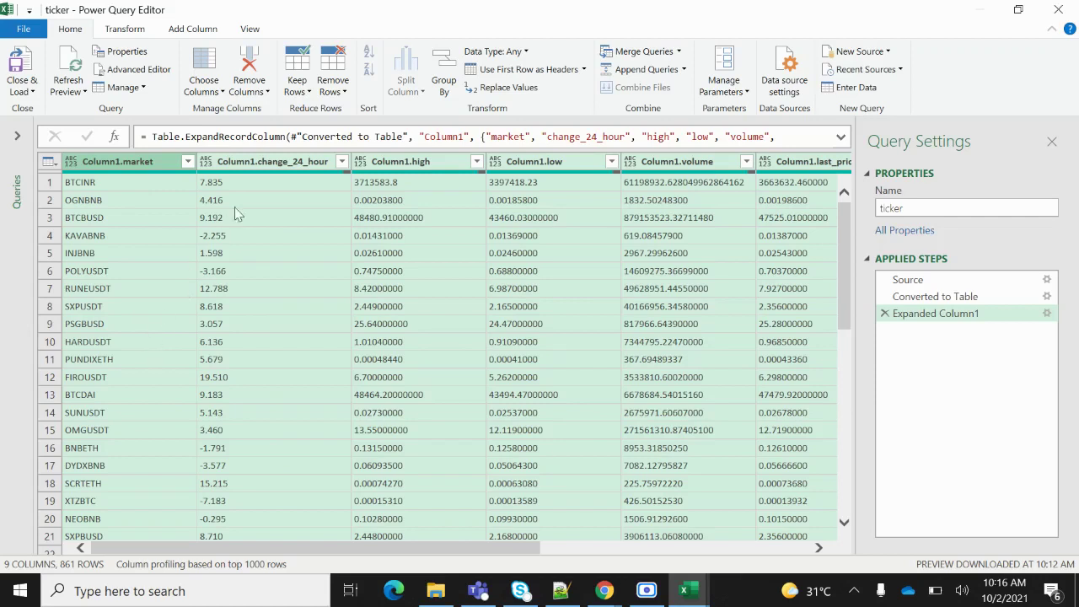
# Remove the change_24_hour, high, low, volume, bid, ask and timestamp columns from the ticker query and load it into the workbook.
pyautogui.click(282, 165)
pyautogui.keyDown('ctrl'); pyautogui.click(401, 163); pyautogui.keyUp('ctrl')
pyautogui.keyDown('ctrl'); pyautogui.click(544, 163); pyautogui.keyUp('ctrl')
pyautogui.keyDown('ctrl'); pyautogui.click(648, 162); pyautogui.keyUp('ctrl')
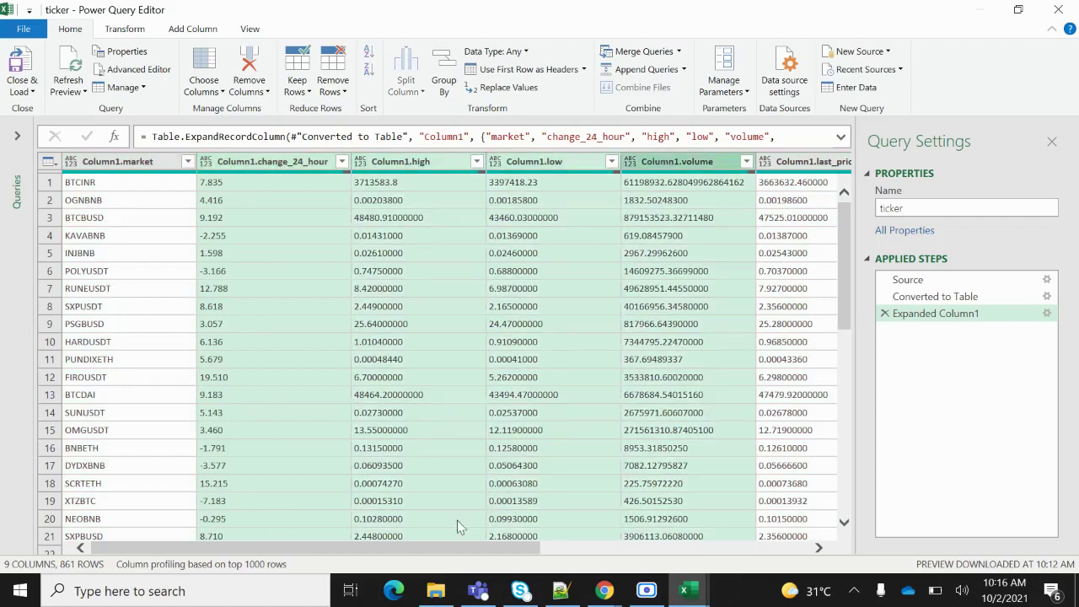
pyautogui.moveTo(459, 549); pyautogui.dragTo(725, 550)
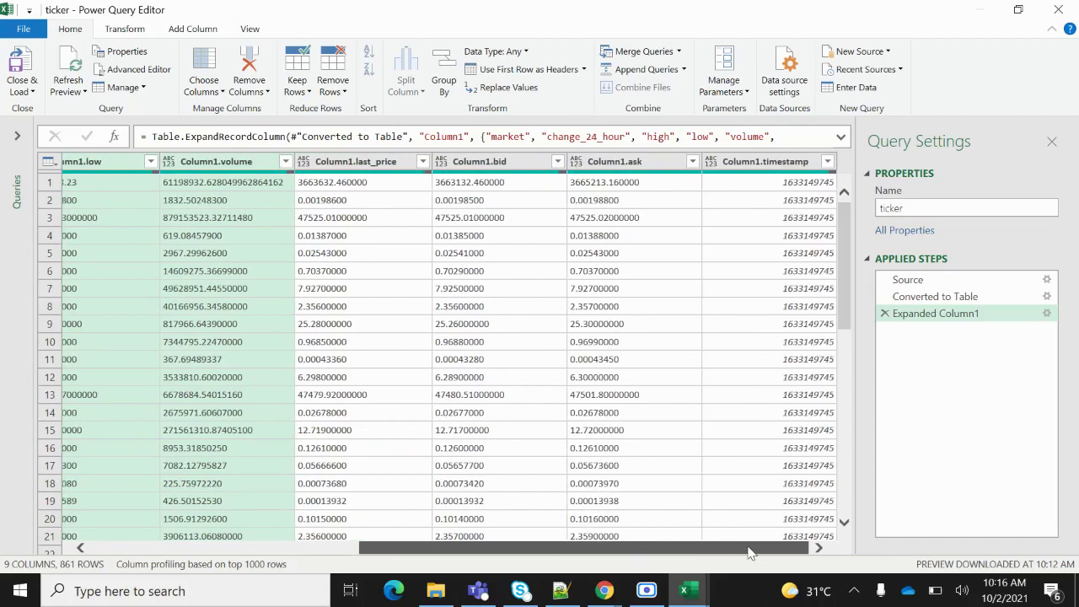
pyautogui.keyDown('ctrl'); pyautogui.click(510, 162); pyautogui.keyUp('ctrl')
pyautogui.keyDown('ctrl'); pyautogui.click(641, 163); pyautogui.keyUp('ctrl')
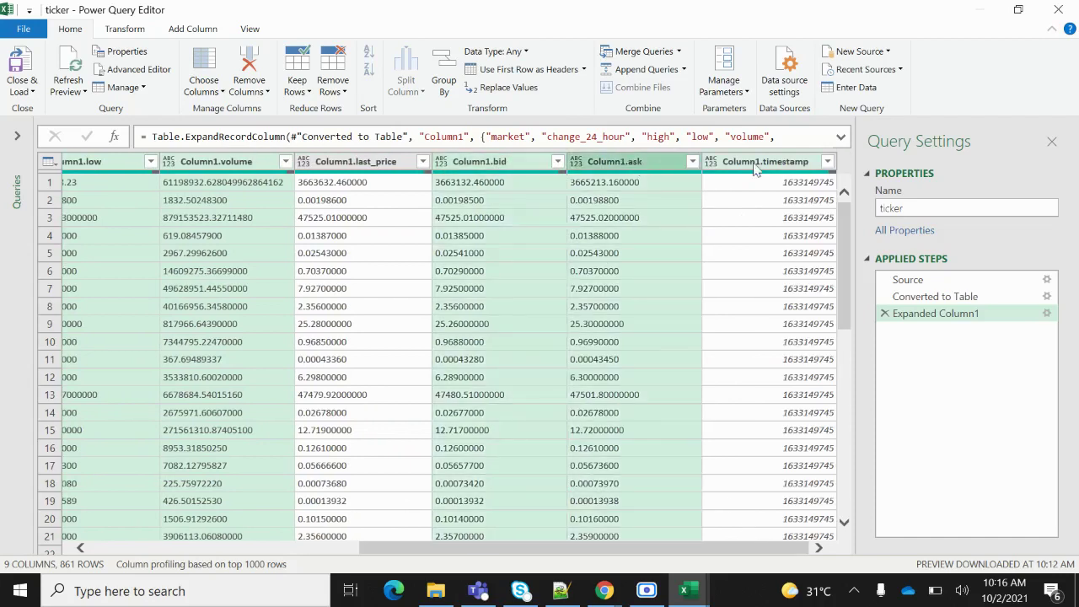
pyautogui.keyDown('ctrl'); pyautogui.click(756, 165); pyautogui.keyUp('ctrl')
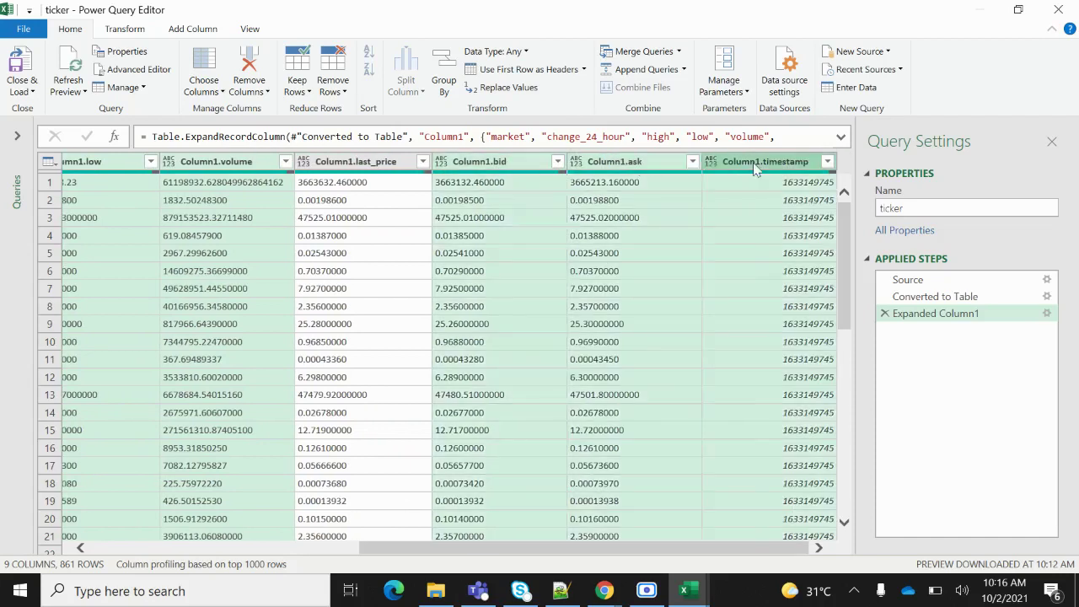
pyautogui.rightClick(524, 166)
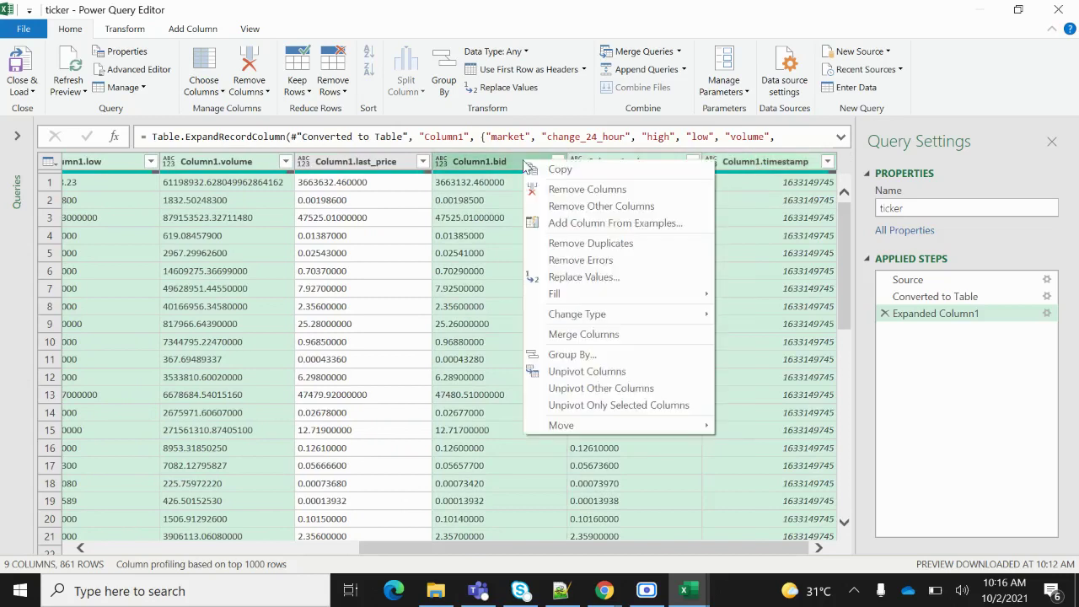
pyautogui.click(573, 192)
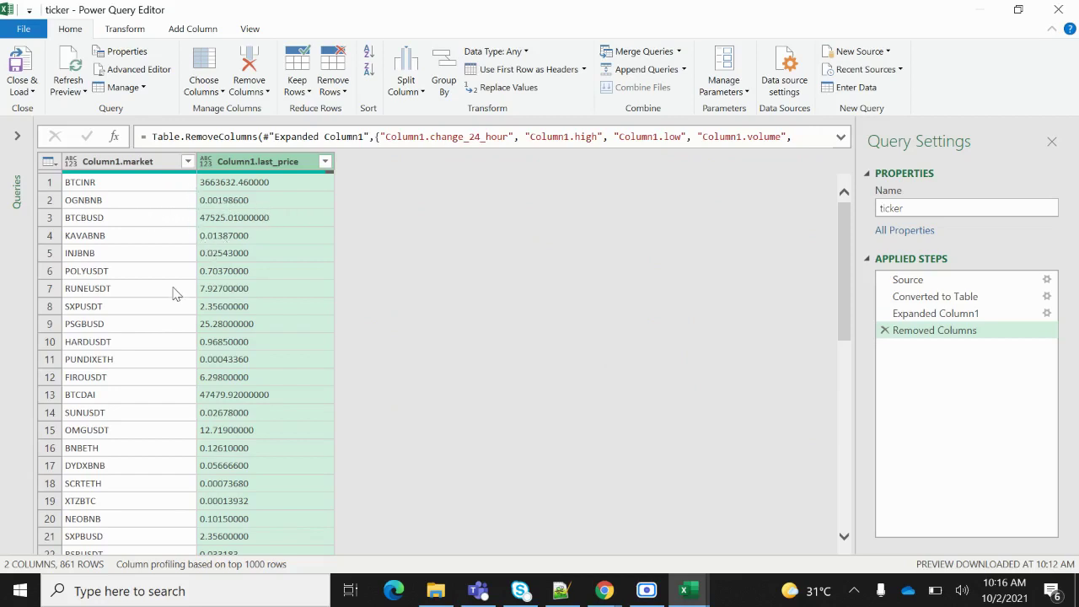
pyautogui.click(19, 69)
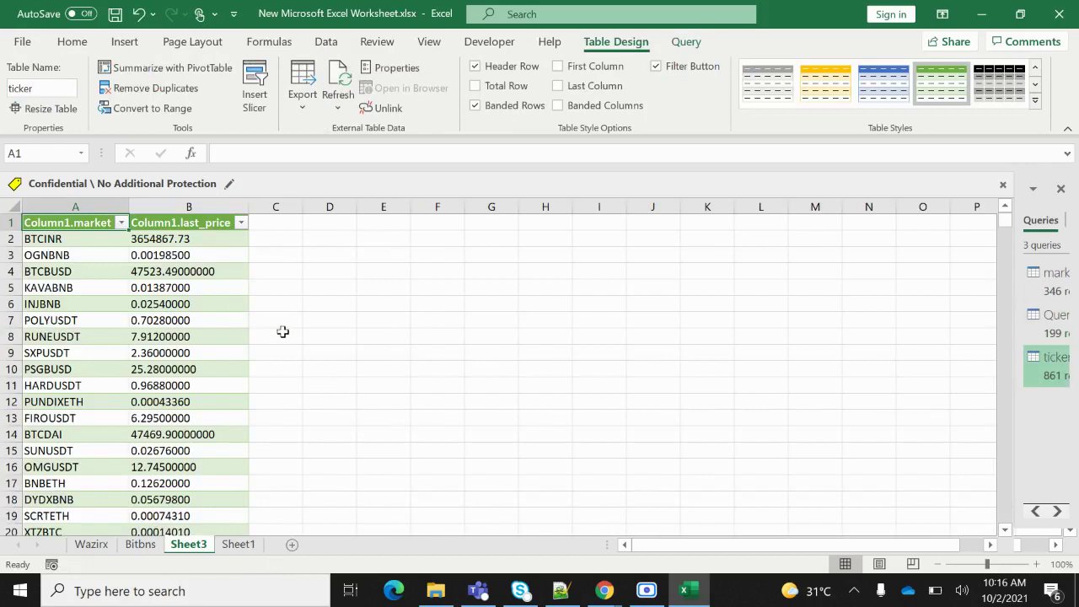
# Set the ticker query to refresh every 1 minute and when opening the file, and enable fast data load.
pyautogui.click(338, 99)
pyautogui.click(379, 238)
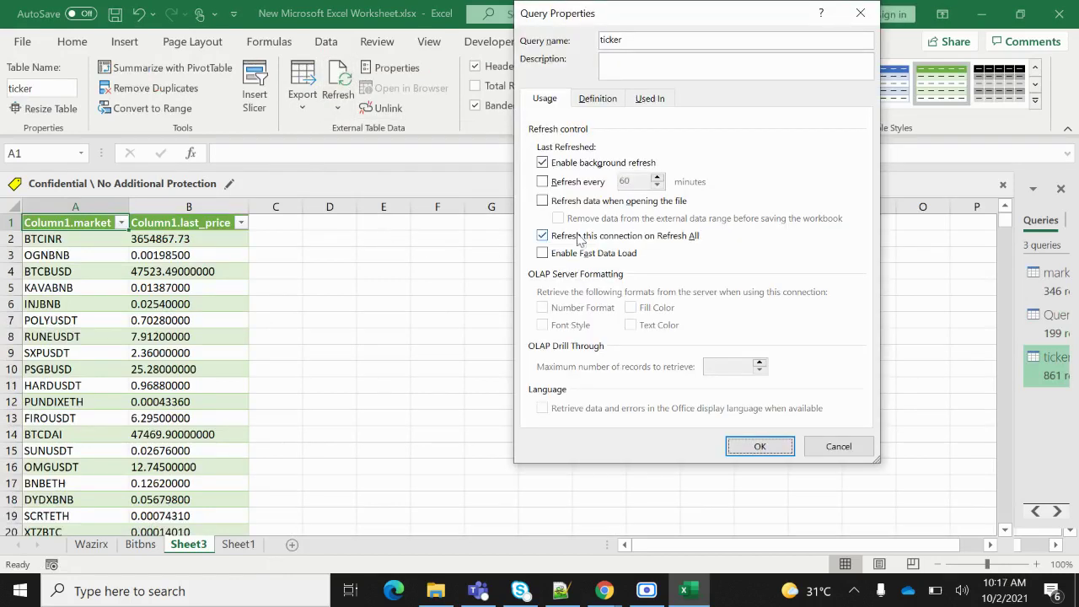
pyautogui.click(570, 188)
pyautogui.doubleClick(625, 181)
pyautogui.write('1')
pyautogui.click(623, 207)
pyautogui.click(620, 256)
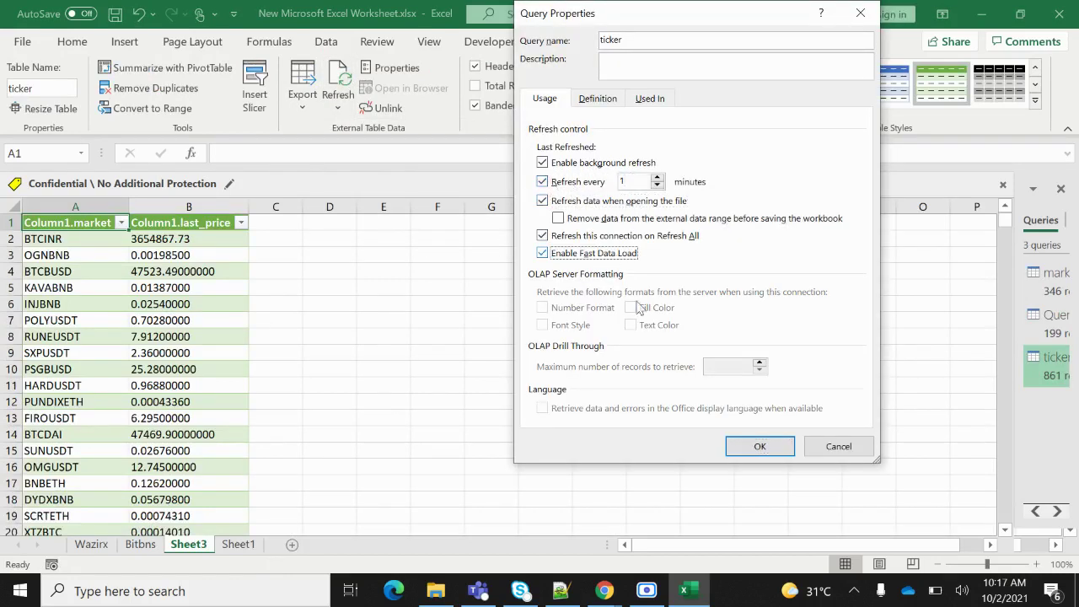
pyautogui.click(757, 449)
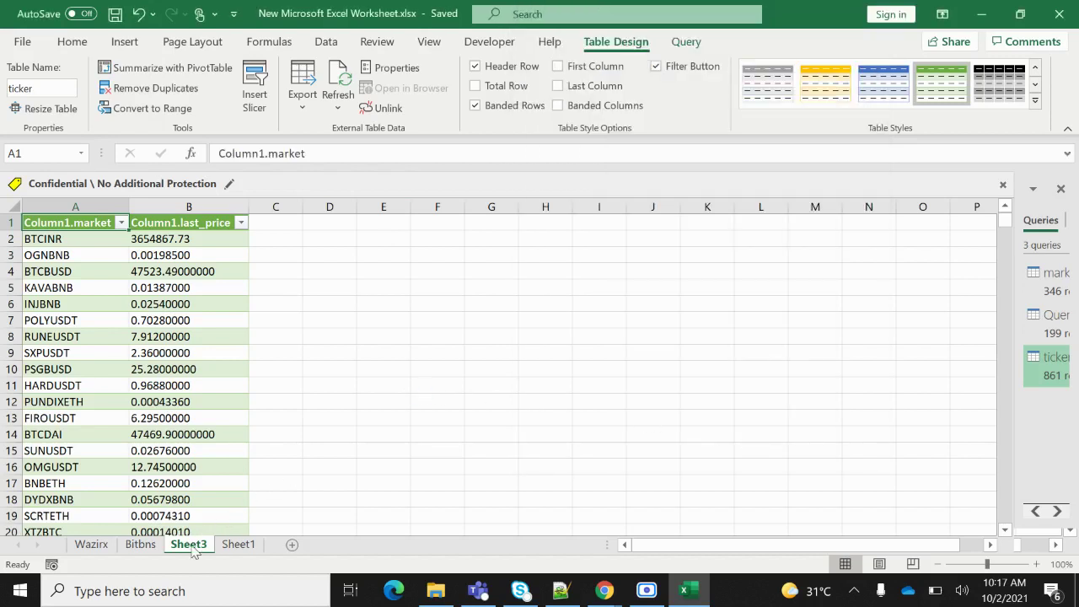
# Rename the worksheet Sheet3, which holds the ticker table, as CoinDCX.
pyautogui.hotkey('alt', 'h')
pyautogui.write('orCoinD')
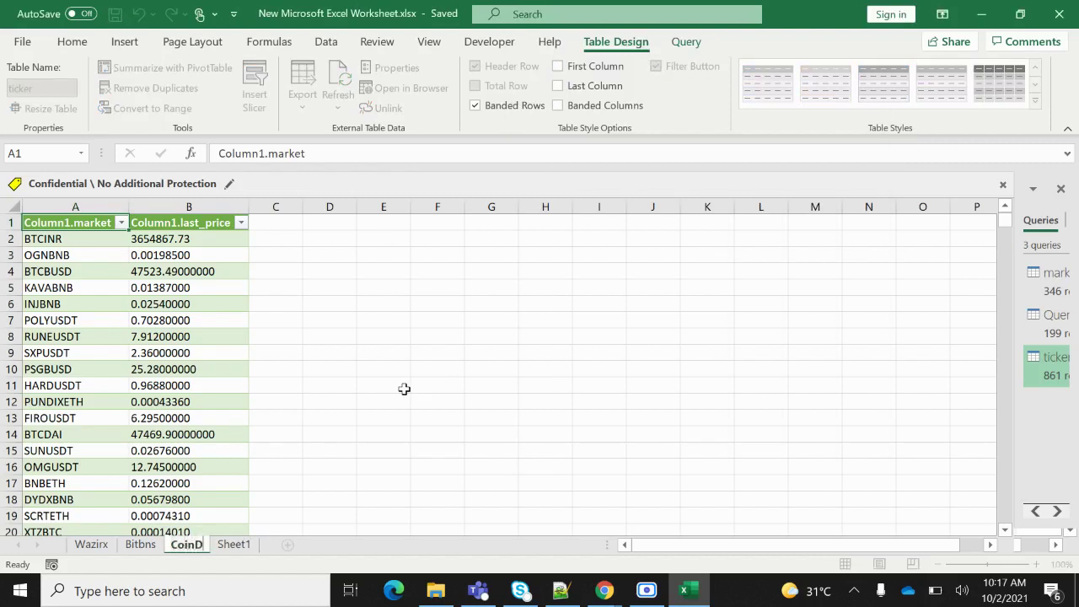
pyautogui.write('CX')
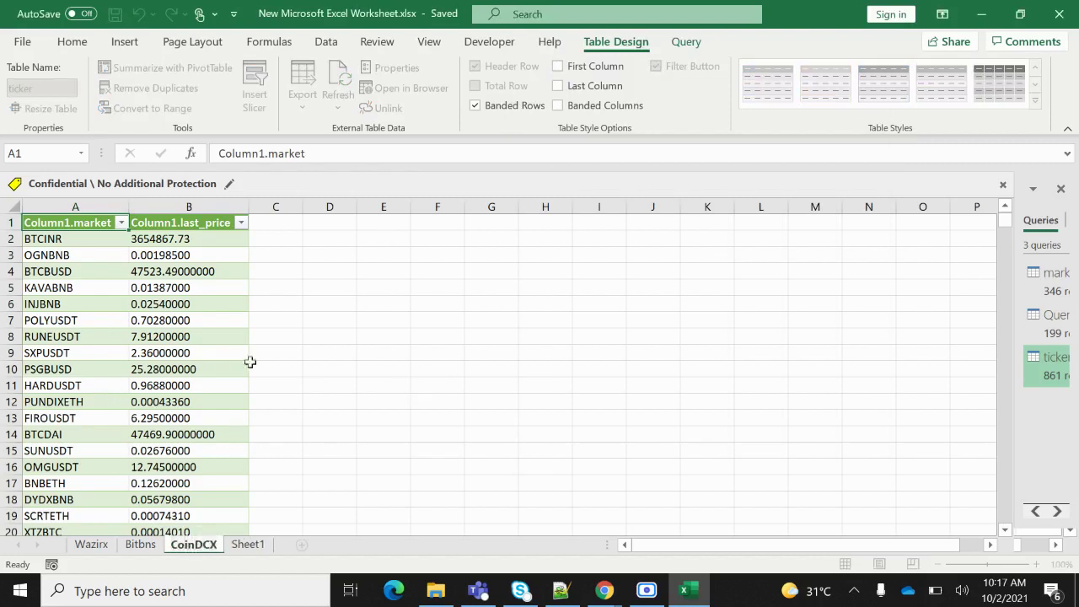
pyautogui.click(501, 349)
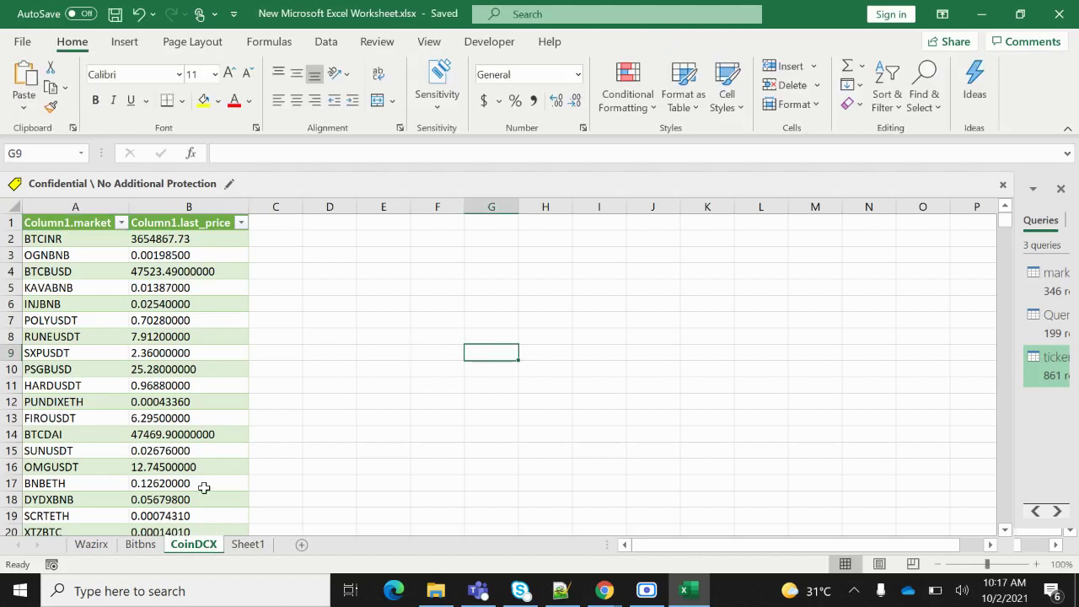
# Review the imported tables on the Wazirx, Bitbns and CoinDCX sheets.
pyautogui.click(89, 547)
pyautogui.click(140, 547)
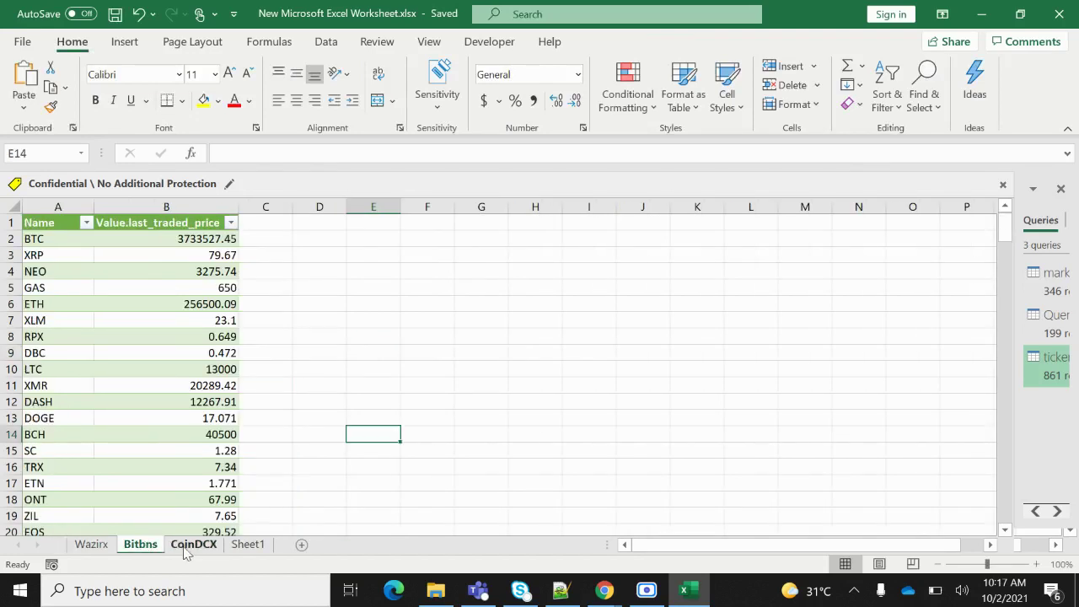
pyautogui.click(193, 545)
pyautogui.click(315, 413)
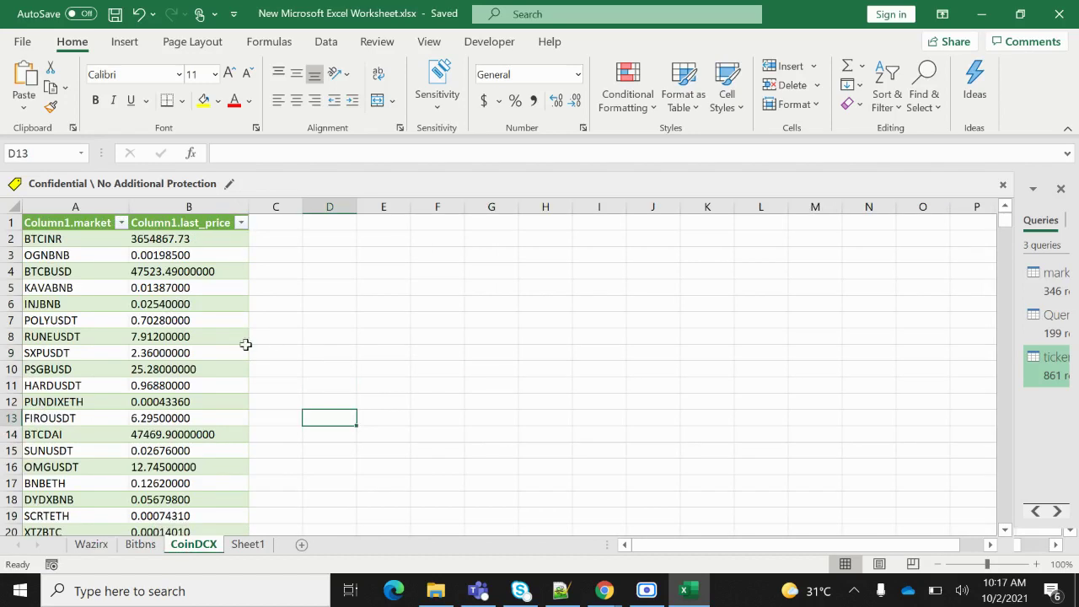
pyautogui.click(73, 241)
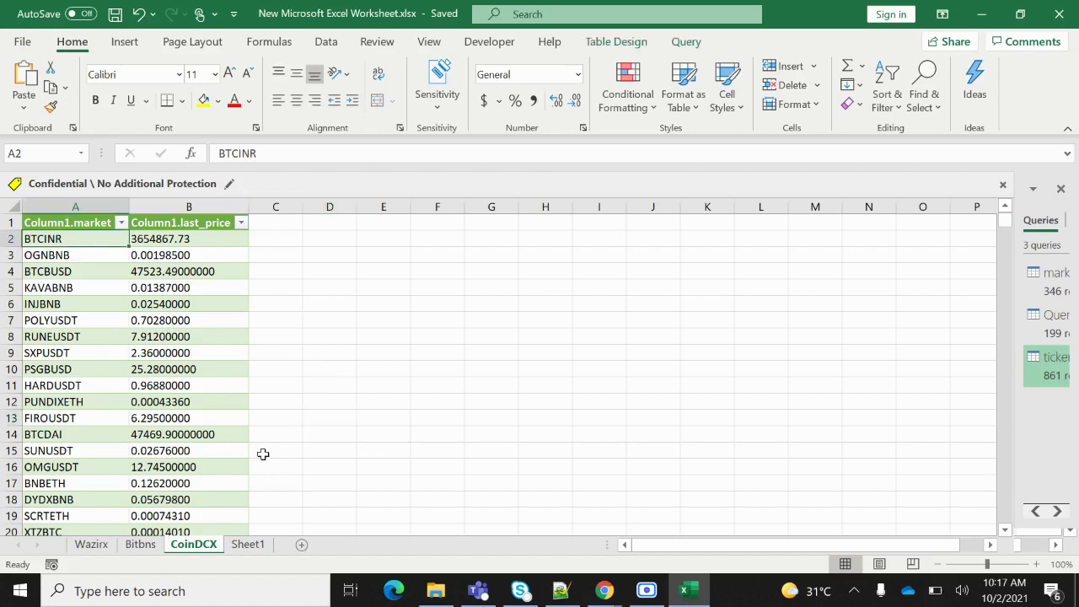
# Enter BTC in cells F3, F4 and F5 of Sheet1.
pyautogui.click(252, 545)
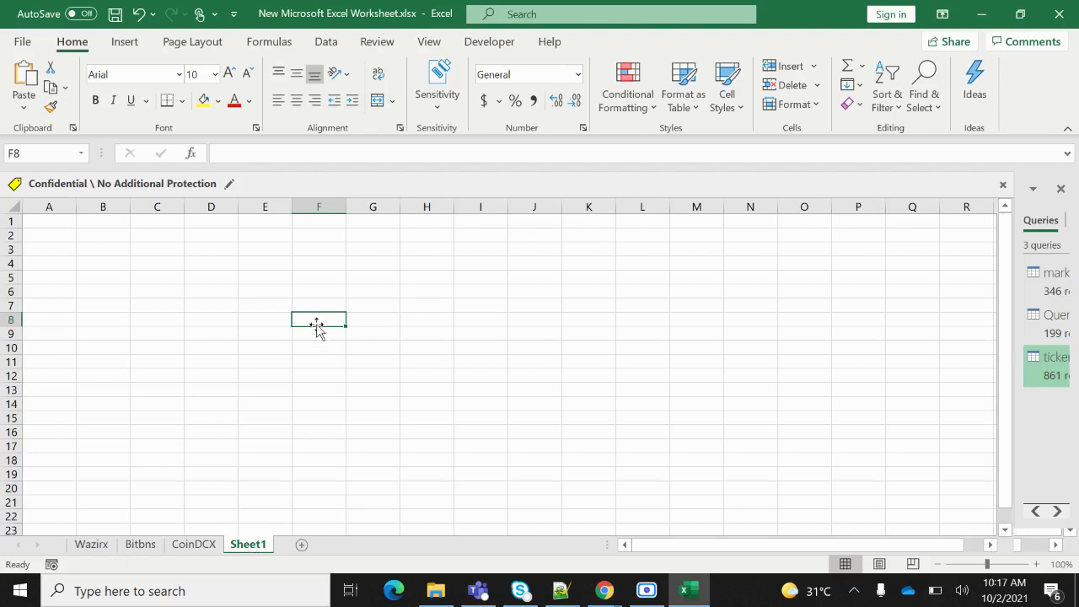
pyautogui.click(305, 252)
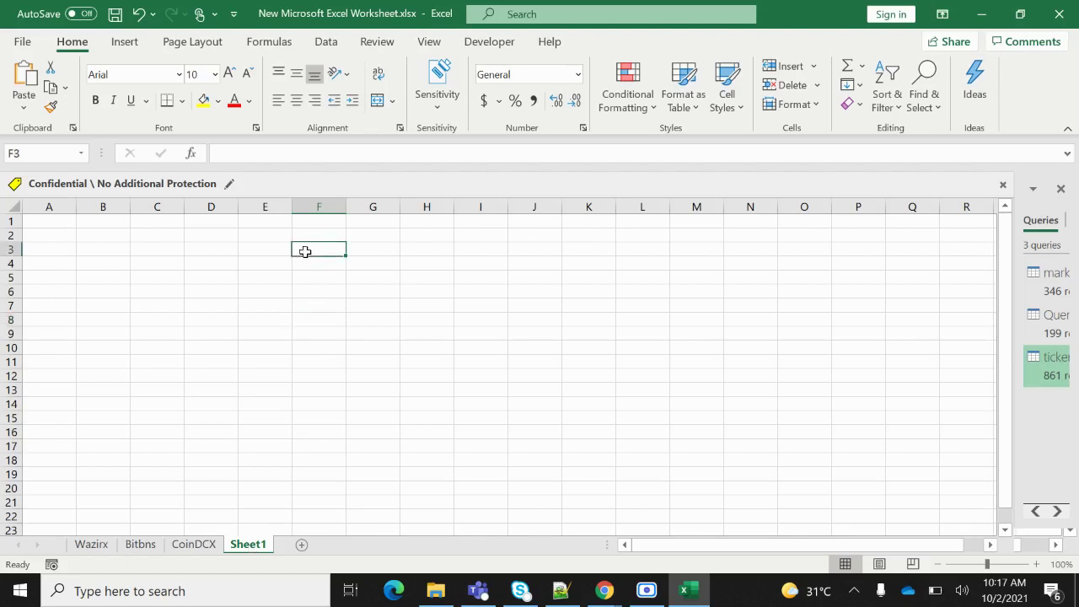
pyautogui.write('BTC')
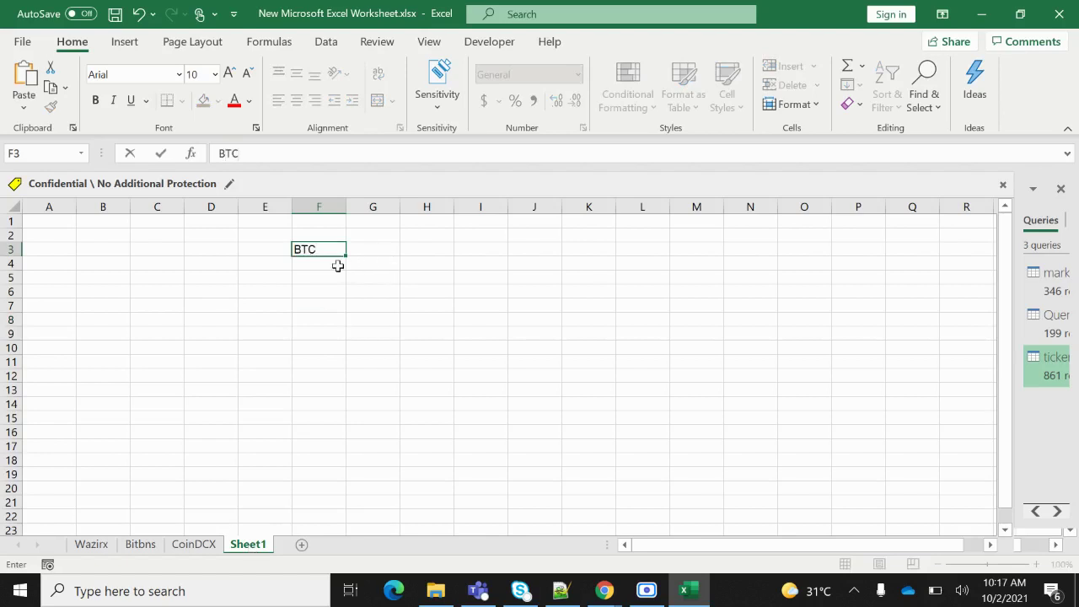
pyautogui.press('Return')
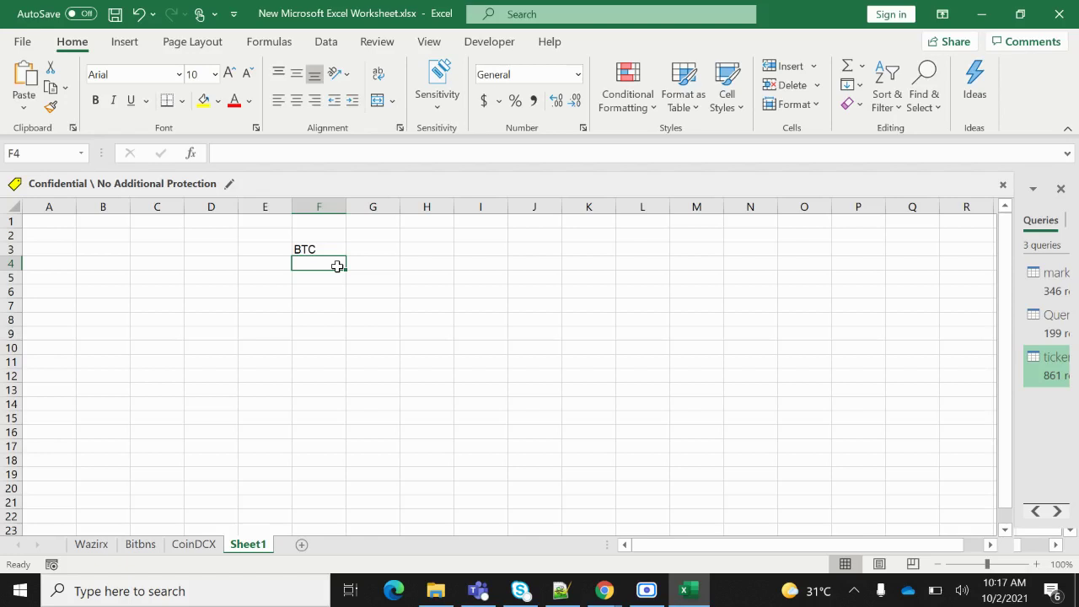
pyautogui.write('BTC')
pyautogui.press('Return')
pyautogui.click(318, 264)
pyautogui.hotkey('ctrl', 'c')
pyautogui.click(319, 277)
pyautogui.hotkey('ctrl', 'v')
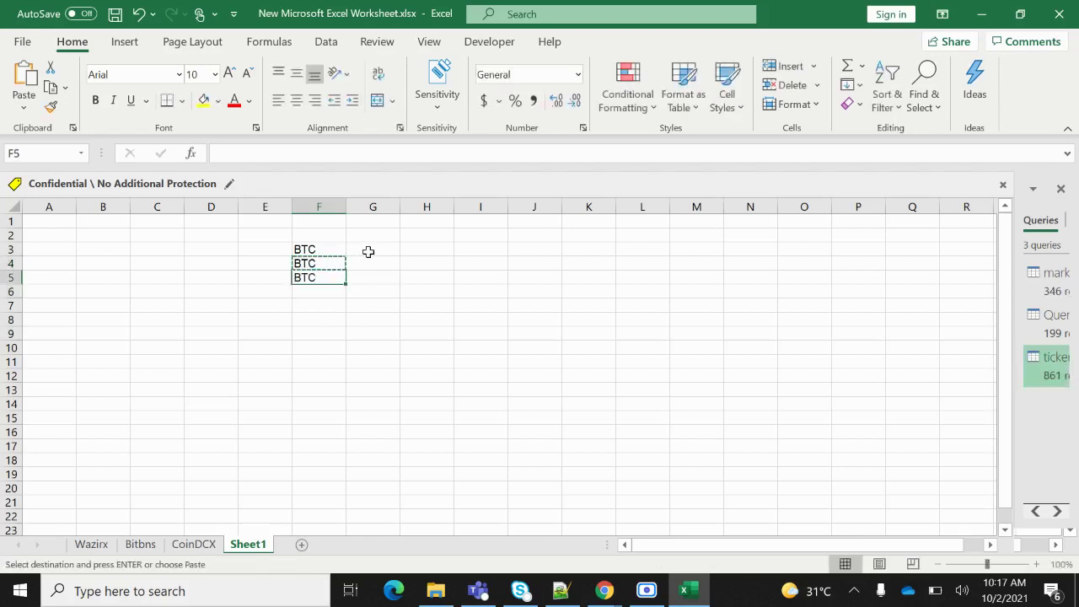
pyautogui.moveTo(334, 251); pyautogui.dragTo(333, 276)
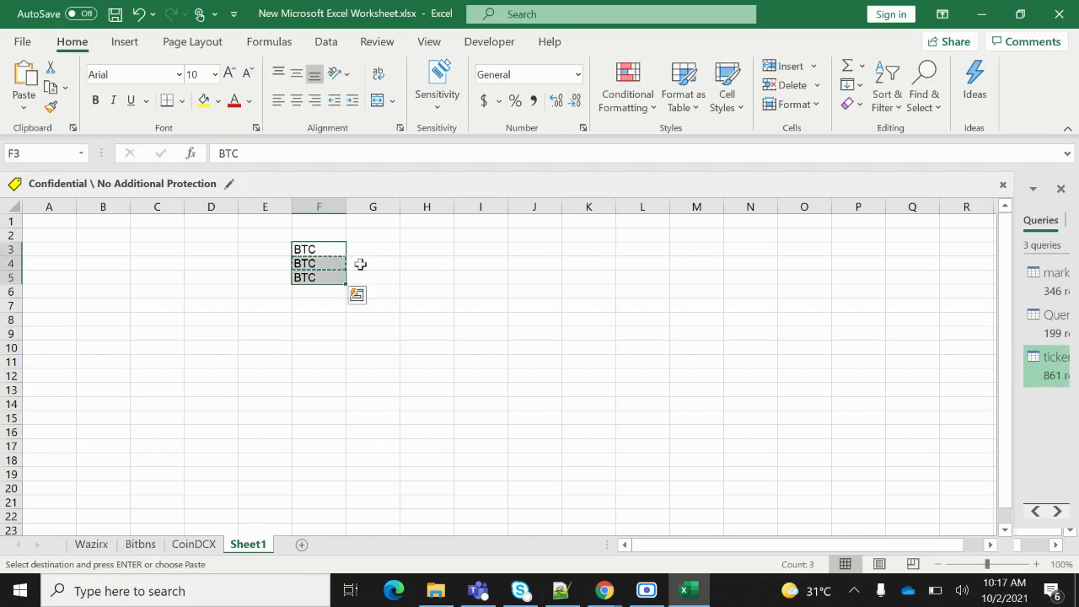
pyautogui.hotkey('ctrl', 'c')
pyautogui.click(378, 251)
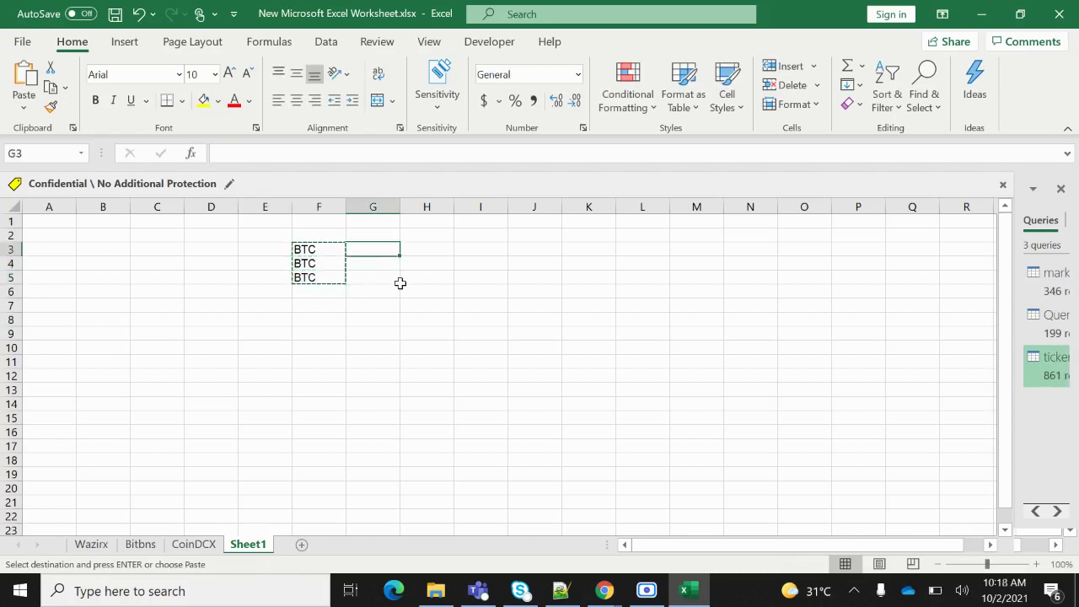
# Enter the exchange names Wazirx, Coindcx and Bitbns in cells H3, H4 and H5 of Sheet1.
pyautogui.click(428, 250)
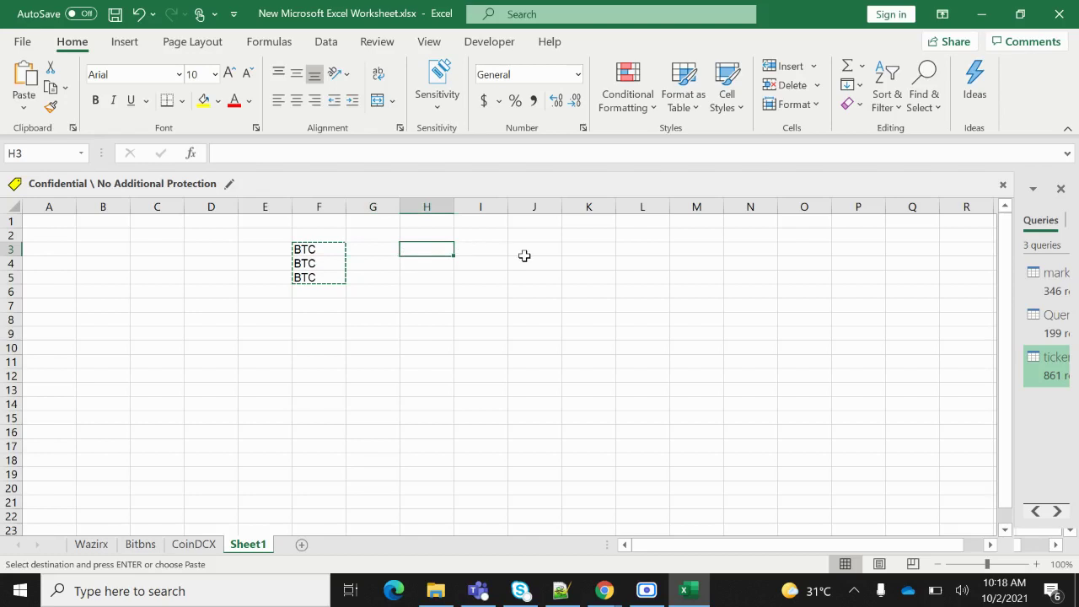
pyautogui.write('Wazirx')
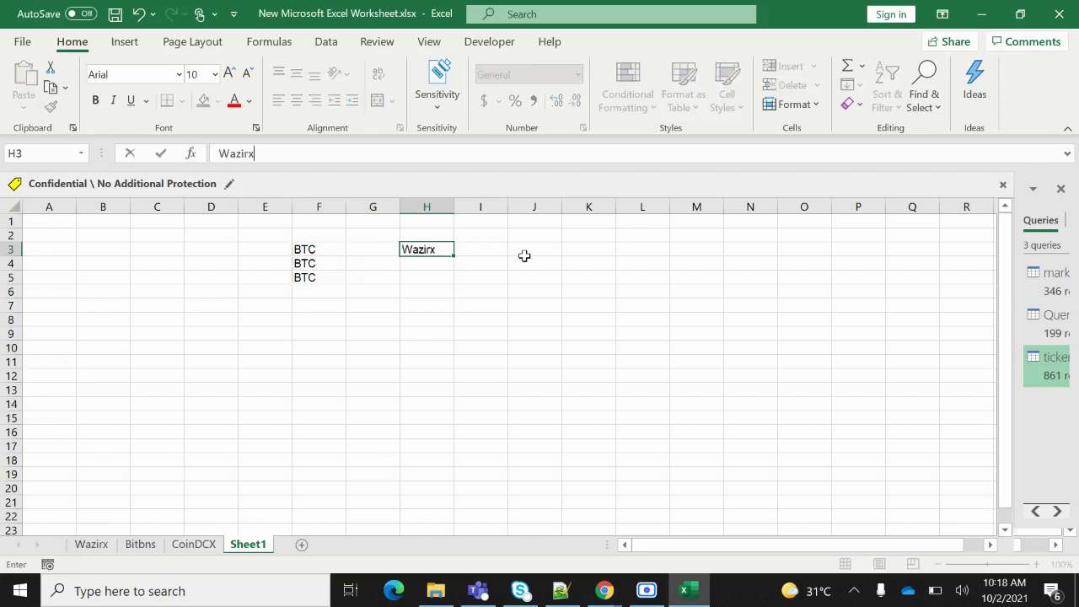
pyautogui.click(436, 265)
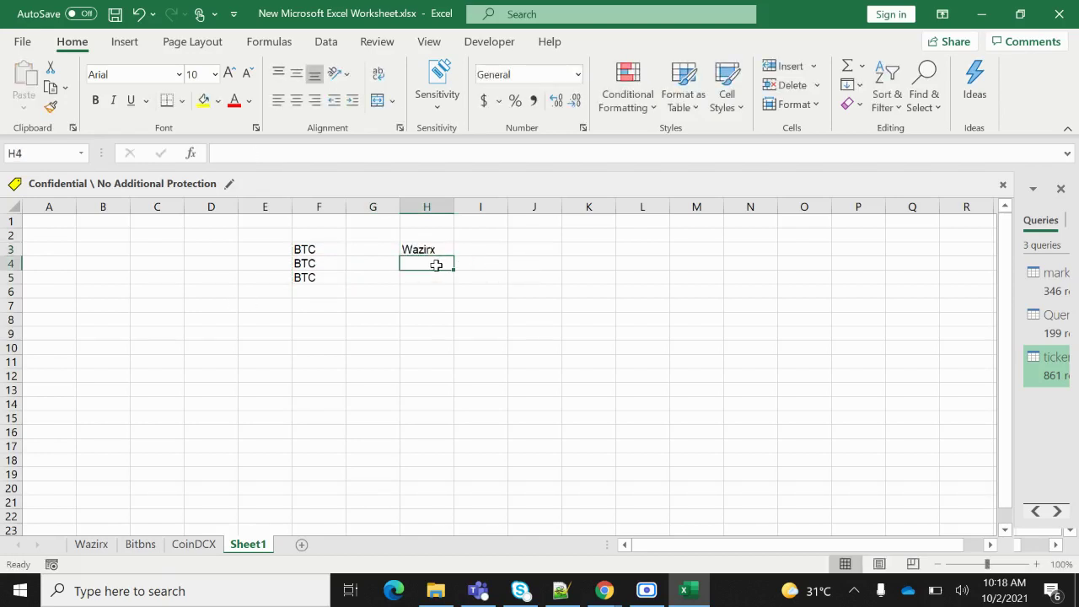
pyautogui.write('Coindcx')
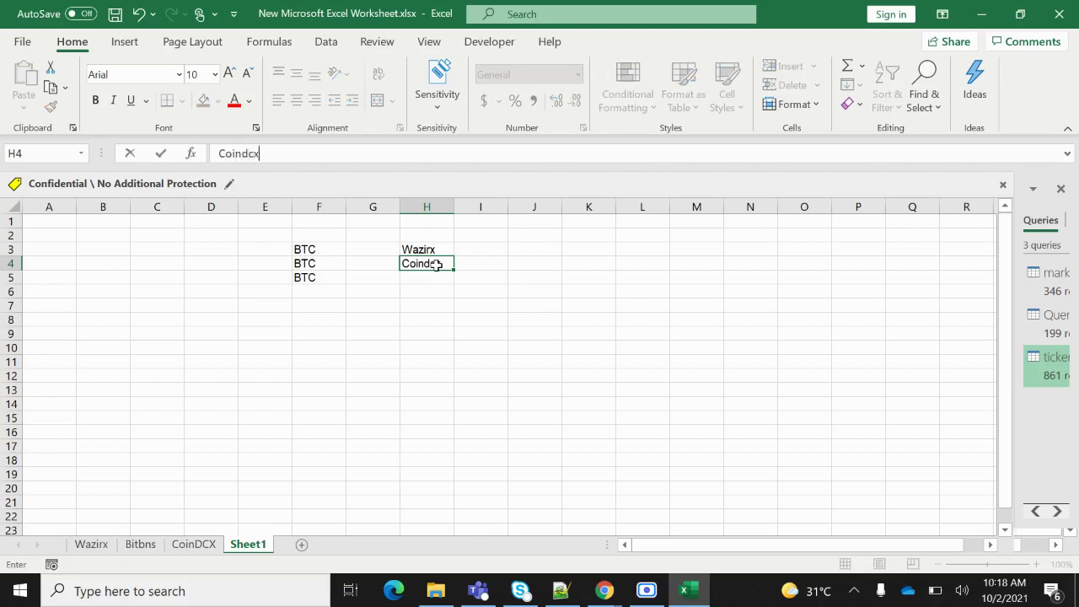
pyautogui.click(429, 281)
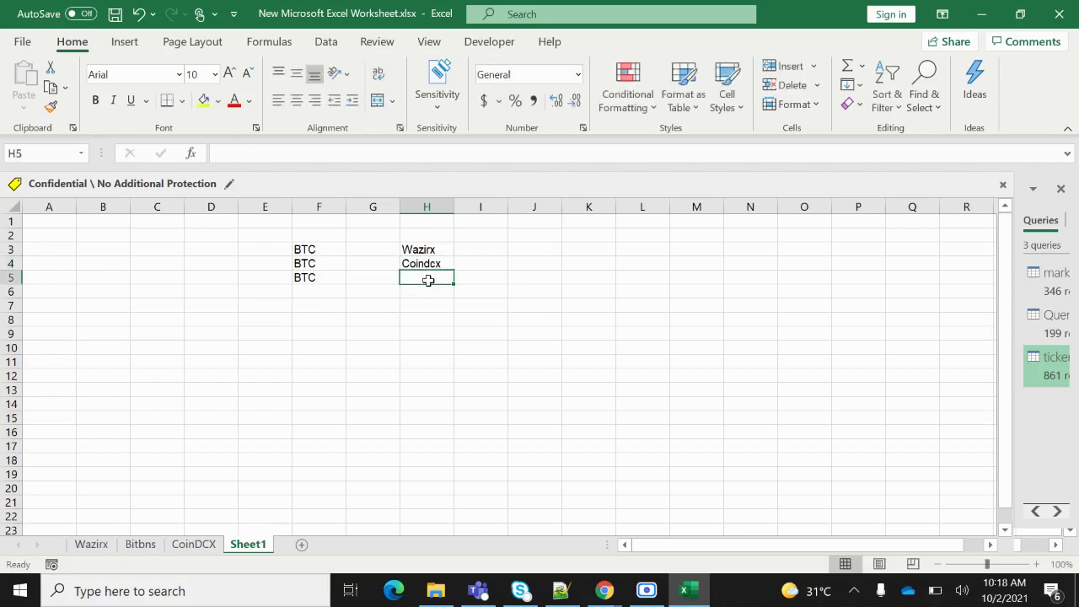
pyautogui.write('Bitbns')
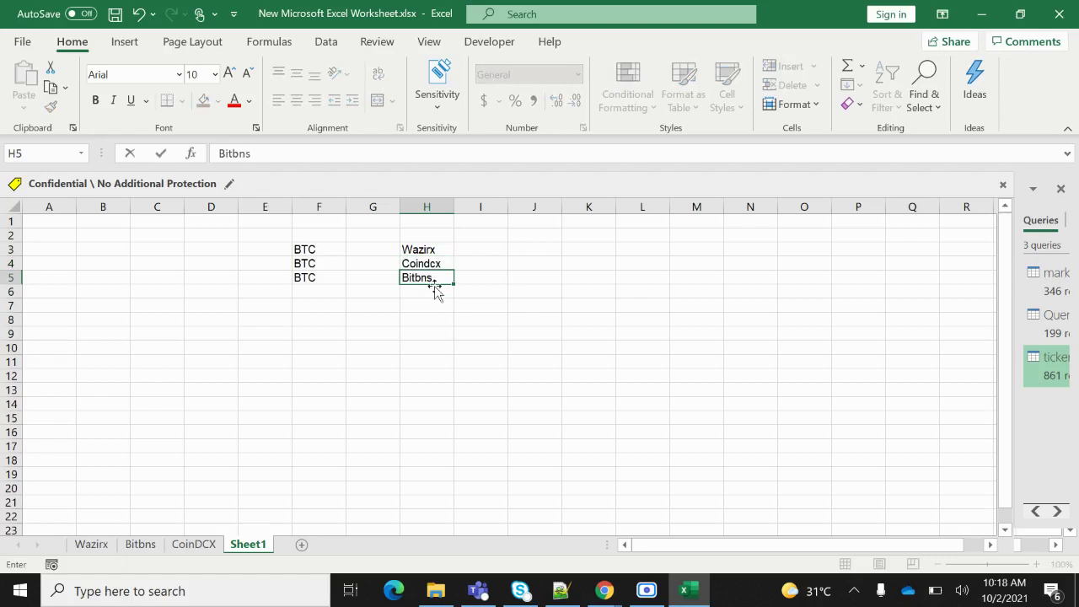
pyautogui.click(415, 302)
# Try to bring the Wazirx BTC price into cell G3 of Sheet1 with the formula =C3, and clear the cell again.
pyautogui.click(382, 252)
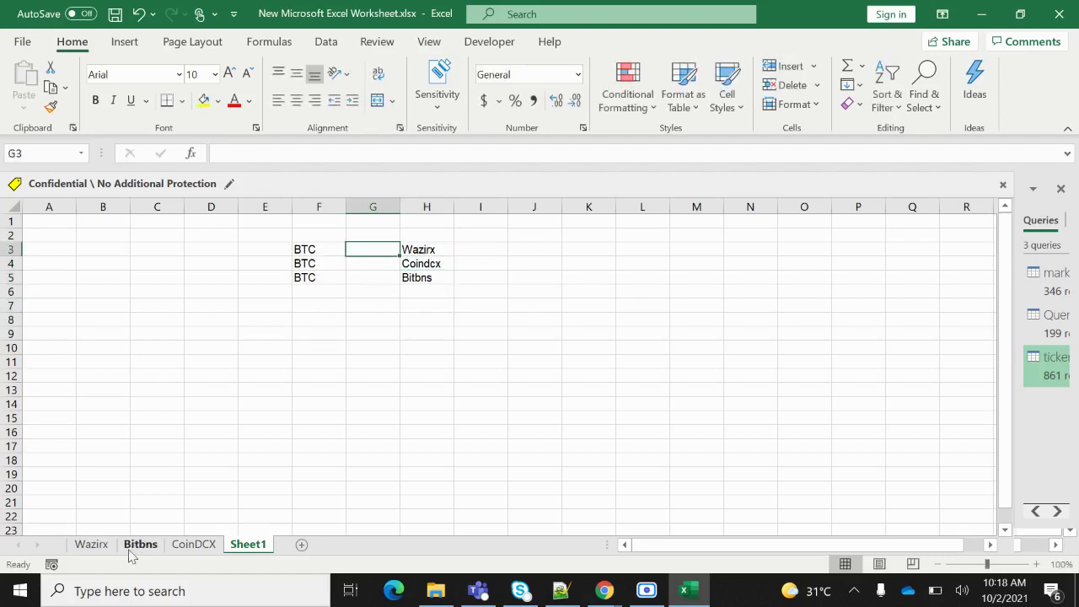
pyautogui.click(92, 545)
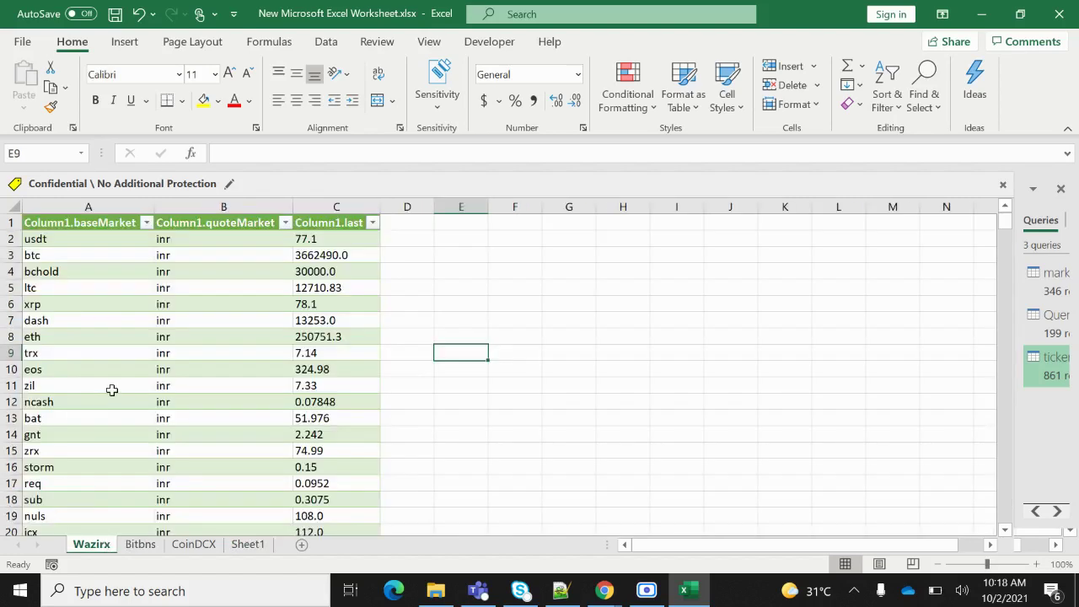
pyautogui.click(108, 253)
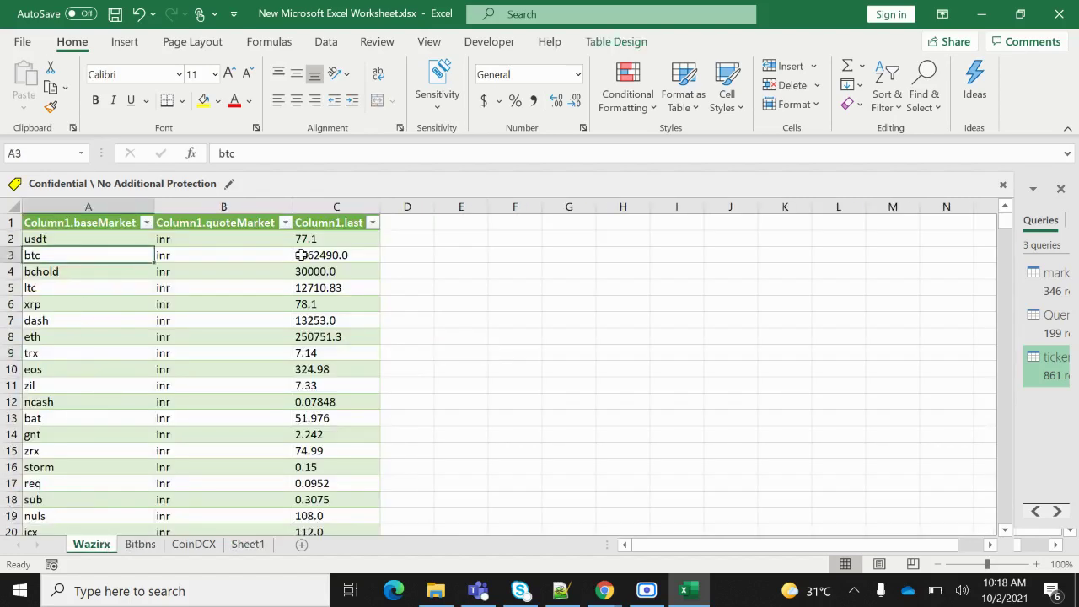
pyautogui.click(329, 255)
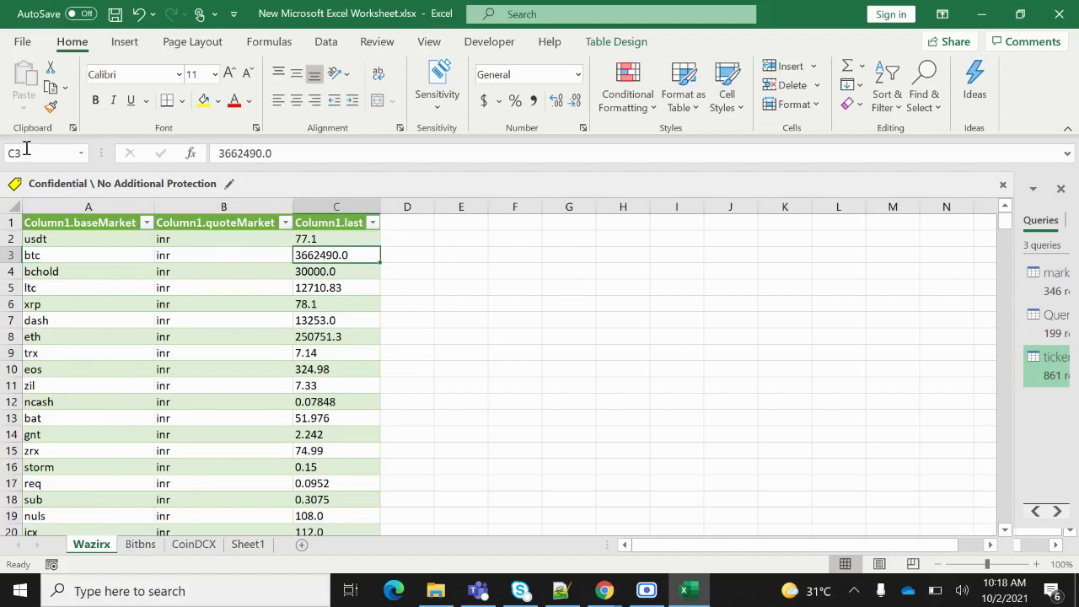
pyautogui.click(248, 544)
pyautogui.write('=c')
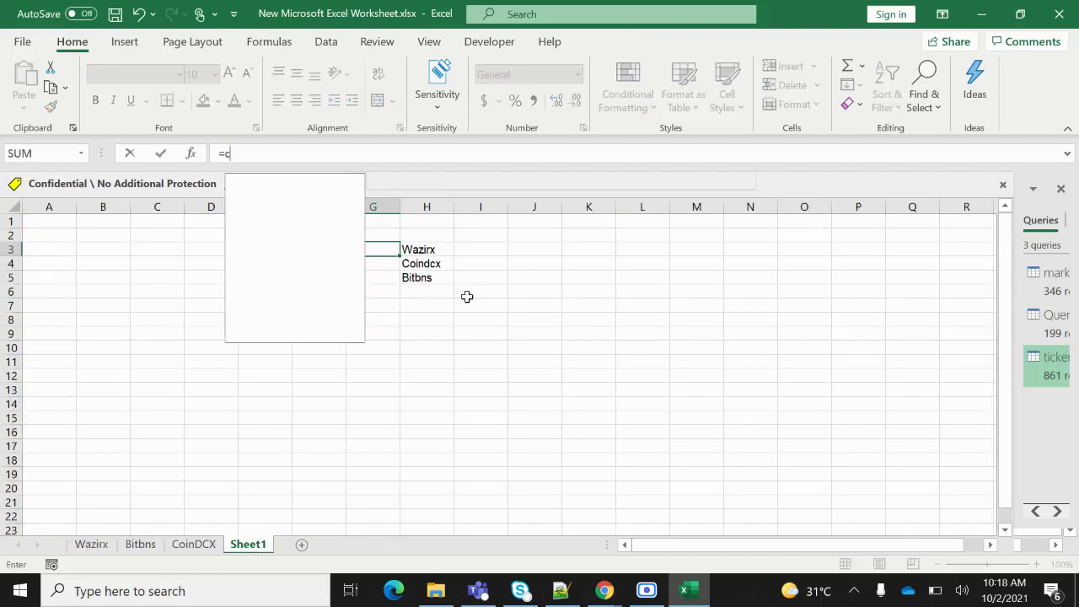
pyautogui.write('3')
pyautogui.press('Return')
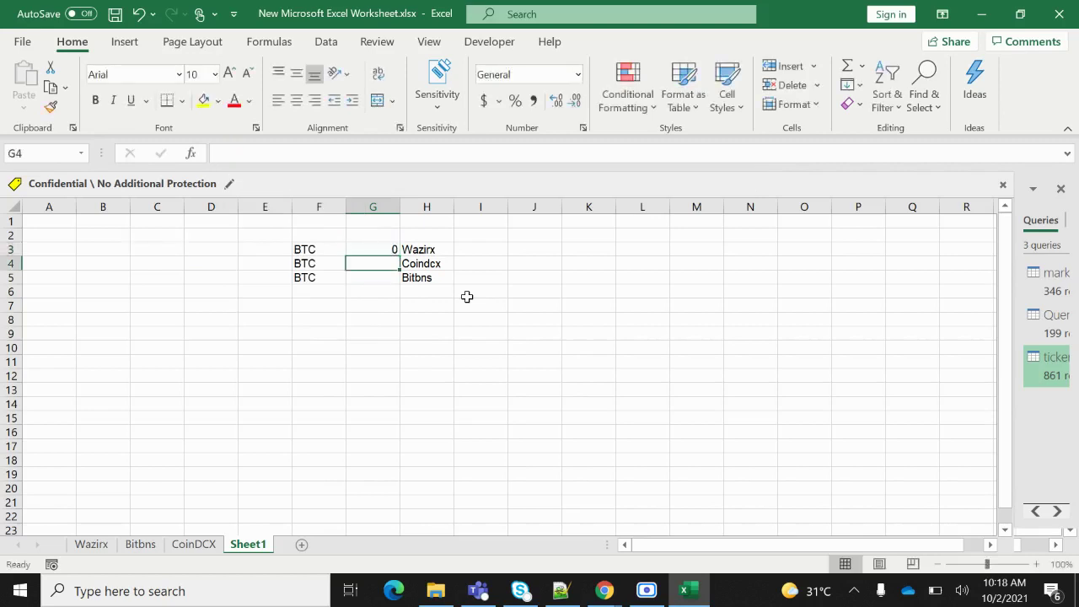
pyautogui.click(359, 250)
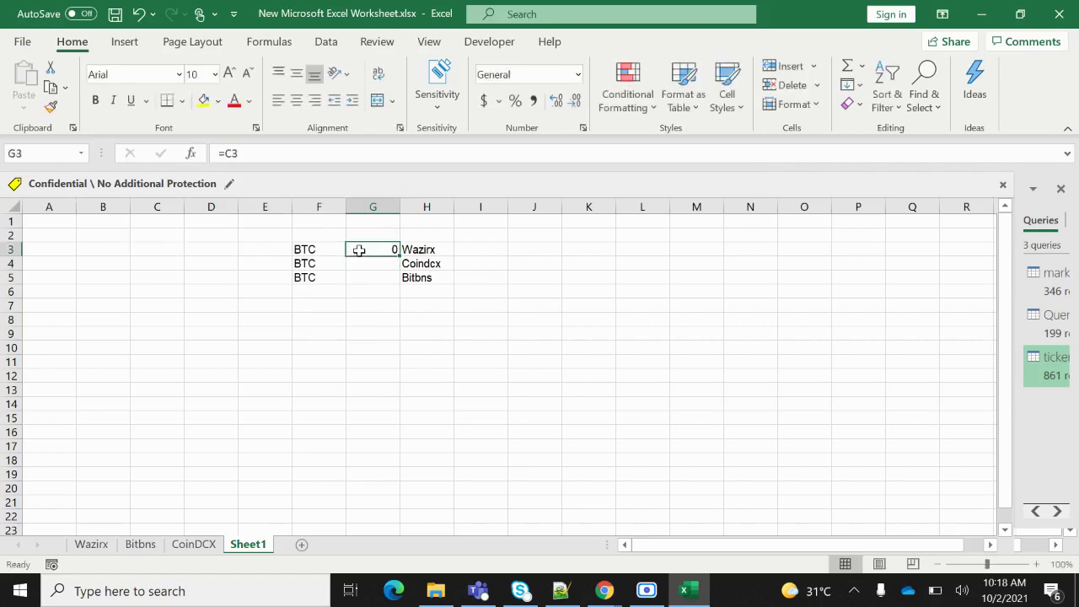
pyautogui.press('Delete')
# Link cell G3 of Sheet1 to the BTC last price in cell C3 of the Wazirx sheet, and widen column G.
pyautogui.write('=')
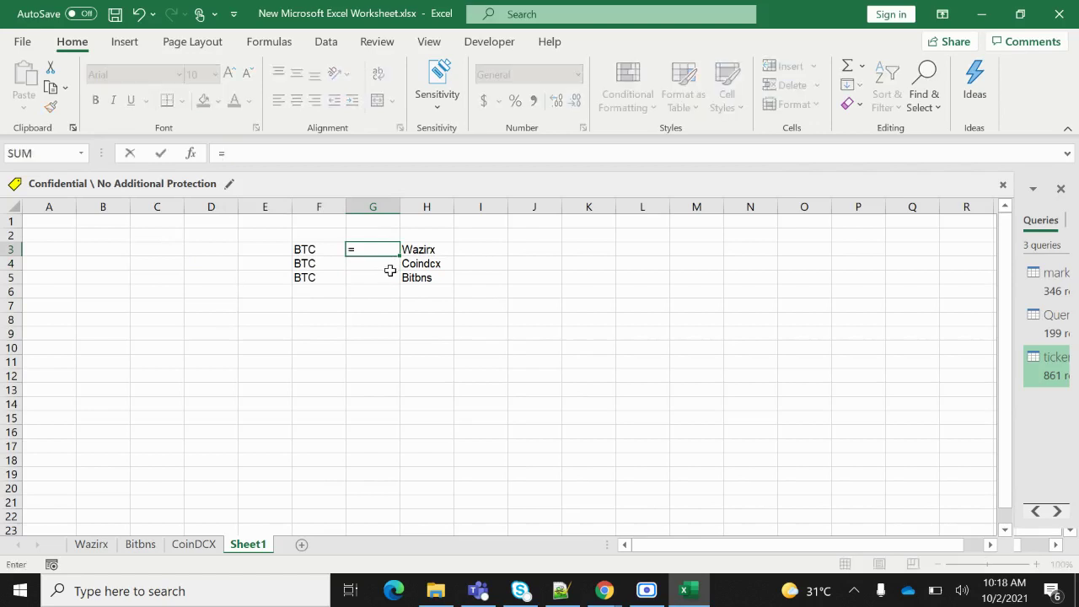
pyautogui.click(96, 548)
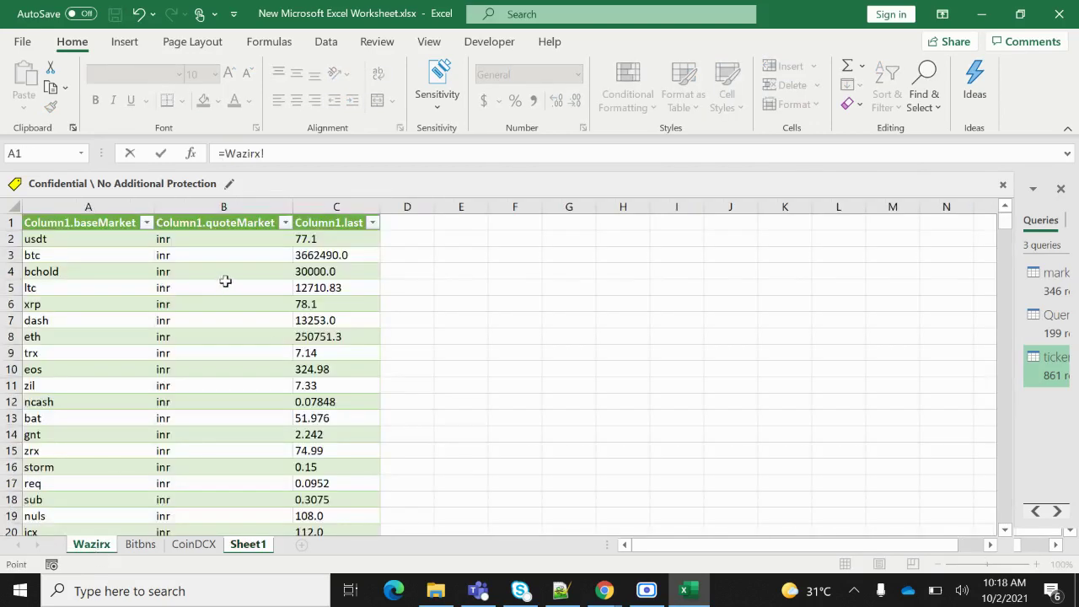
pyautogui.click(342, 255)
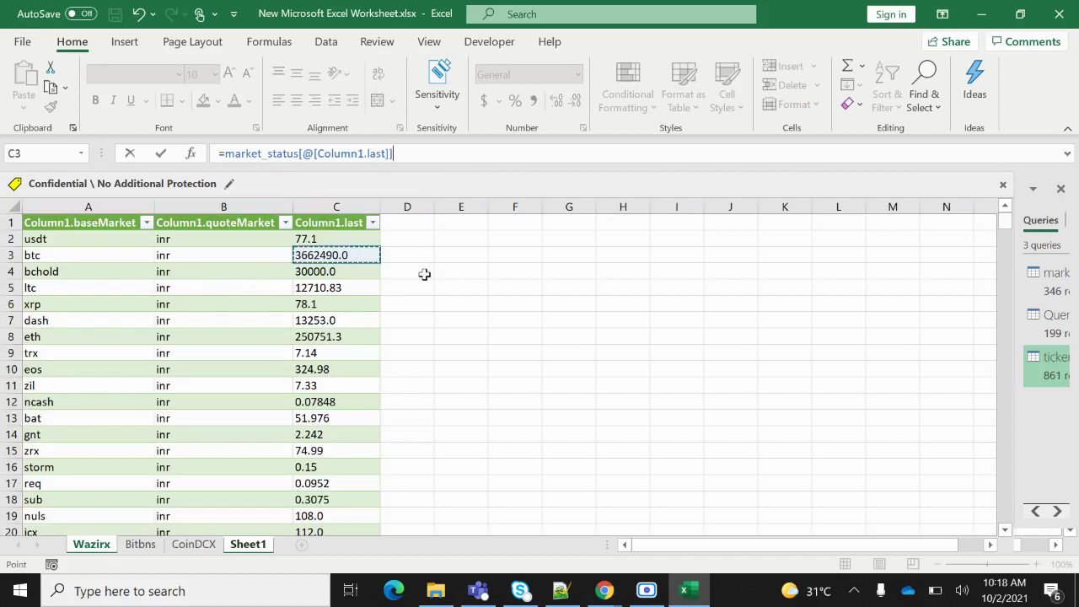
pyautogui.press('Return')
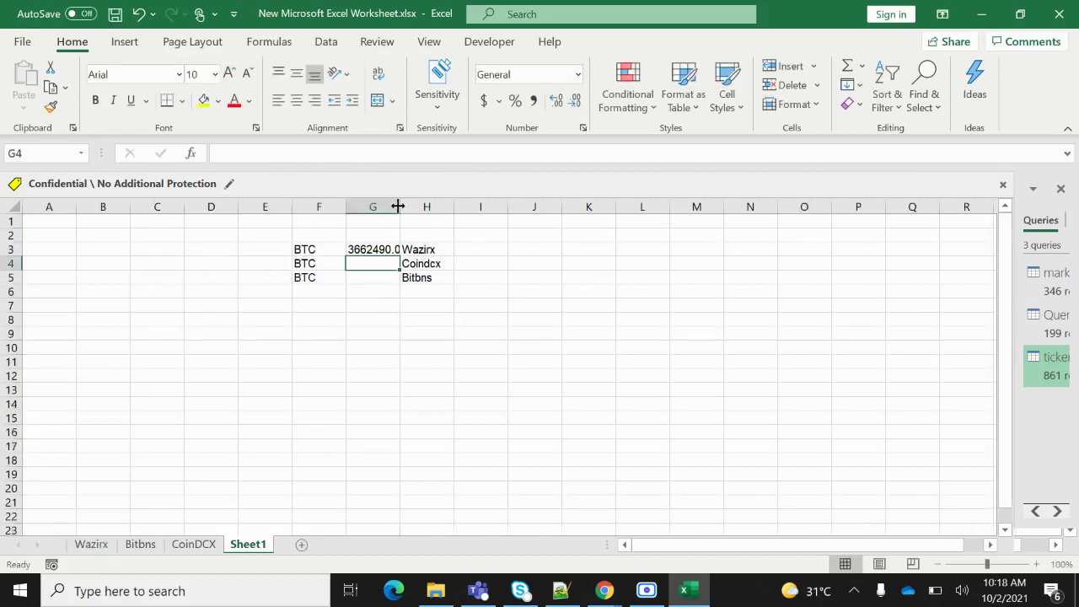
pyautogui.moveTo(398, 207); pyautogui.dragTo(478, 206)
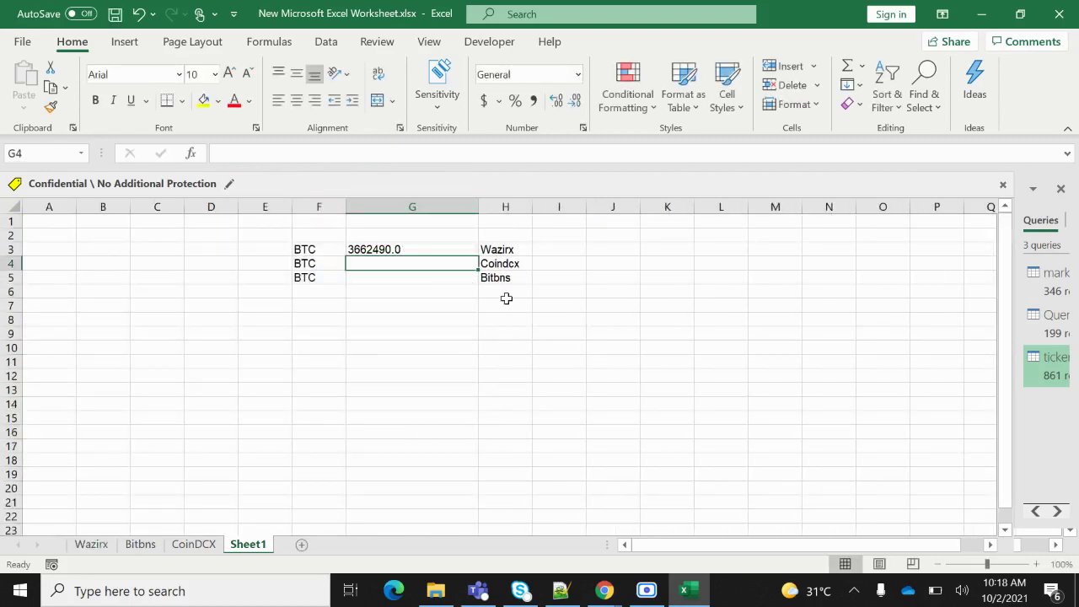
# Link cell G4 of Sheet1 to the BTCINR last price with the formula =CoinDCX!B2.
pyautogui.write('=CoinDCX!')
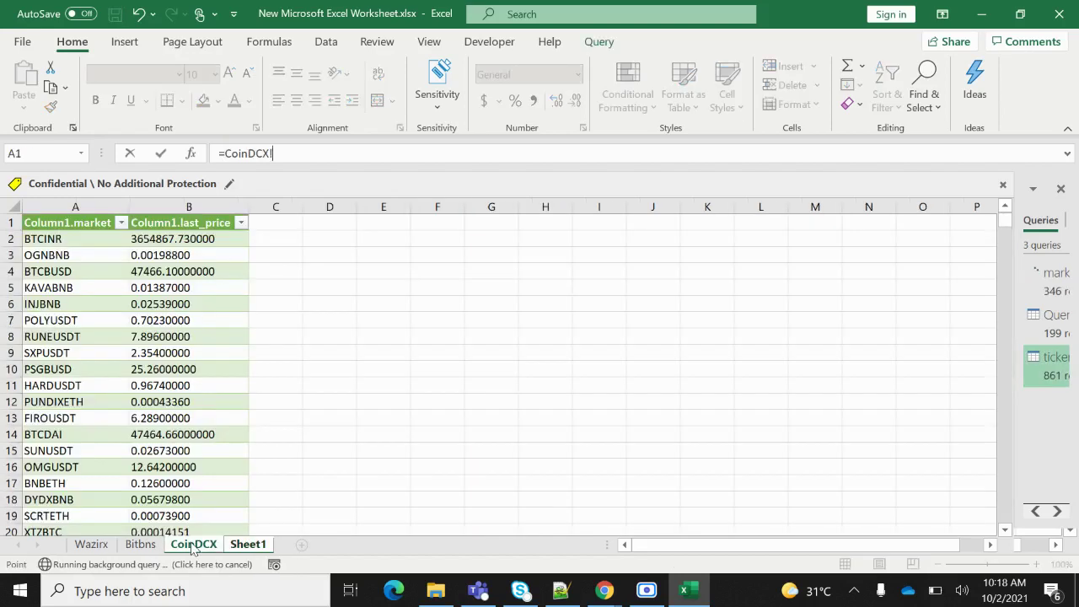
pyautogui.click(193, 545)
pyautogui.click(169, 239)
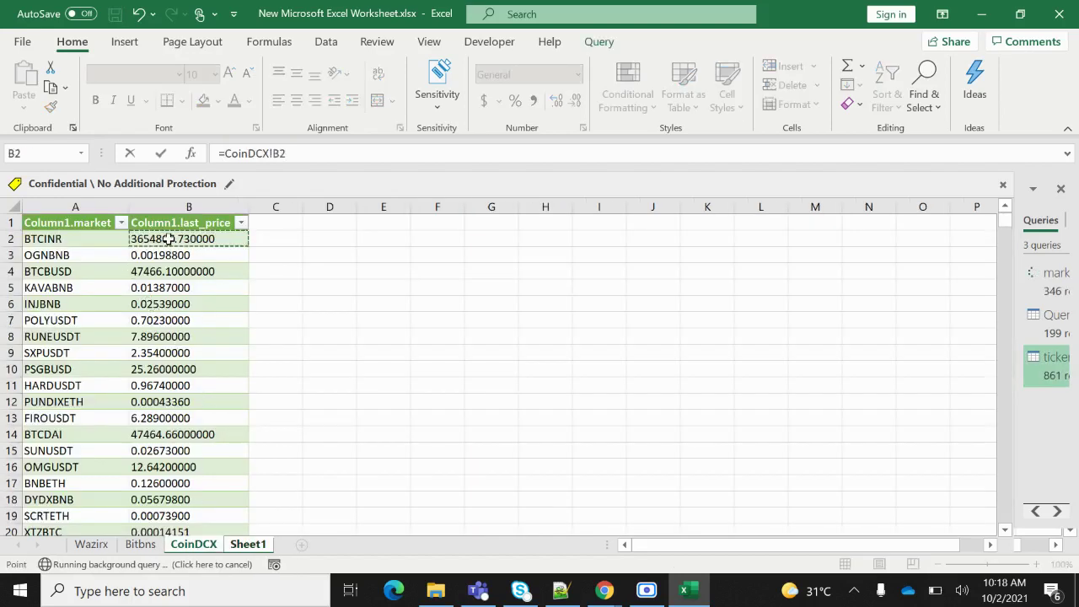
pyautogui.press('Return')
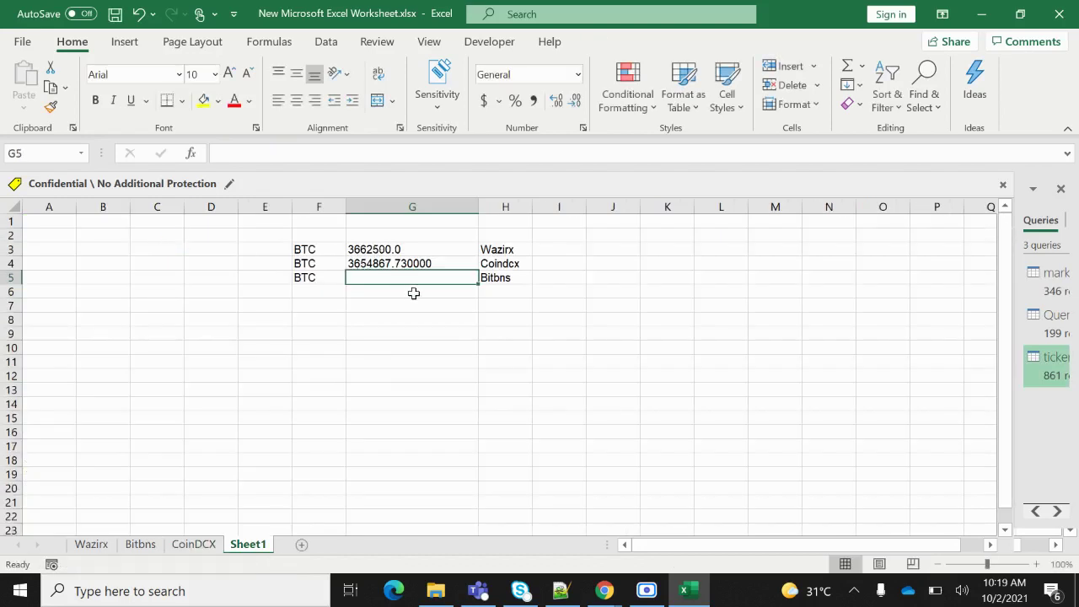
# Link cell G5 of Sheet1 to the BTC last traded price with the formula =Bitbns!B2.
pyautogui.write('=')
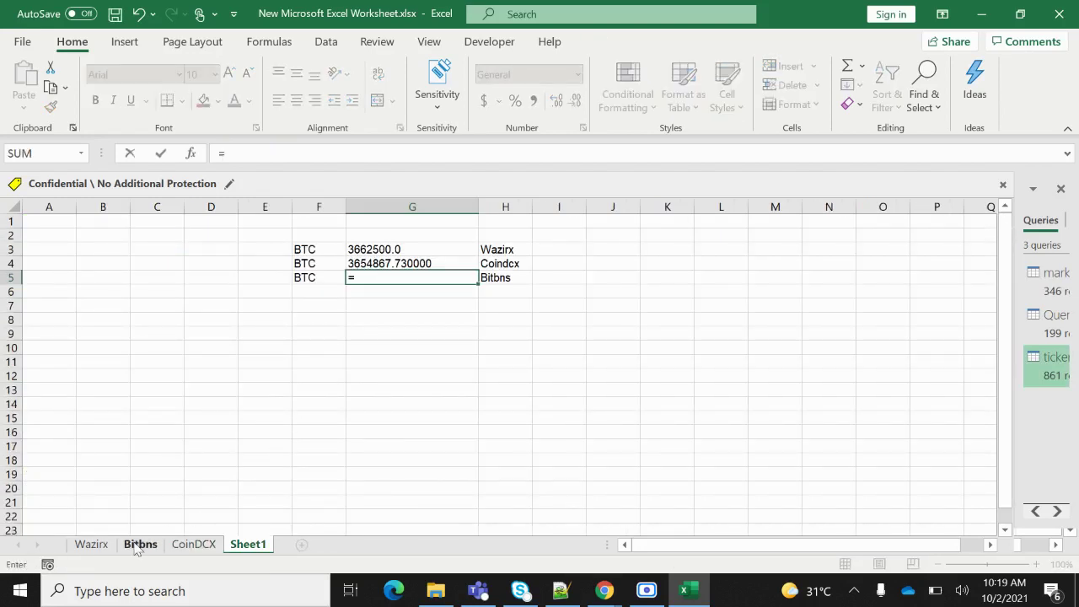
pyautogui.click(140, 544)
pyautogui.click(193, 241)
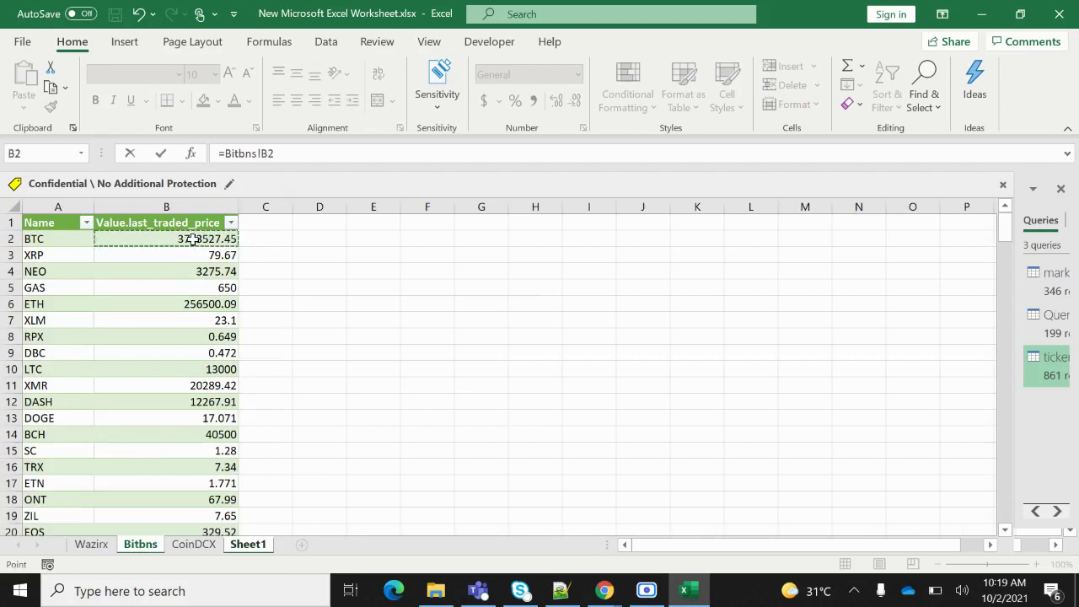
pyautogui.press('Return')
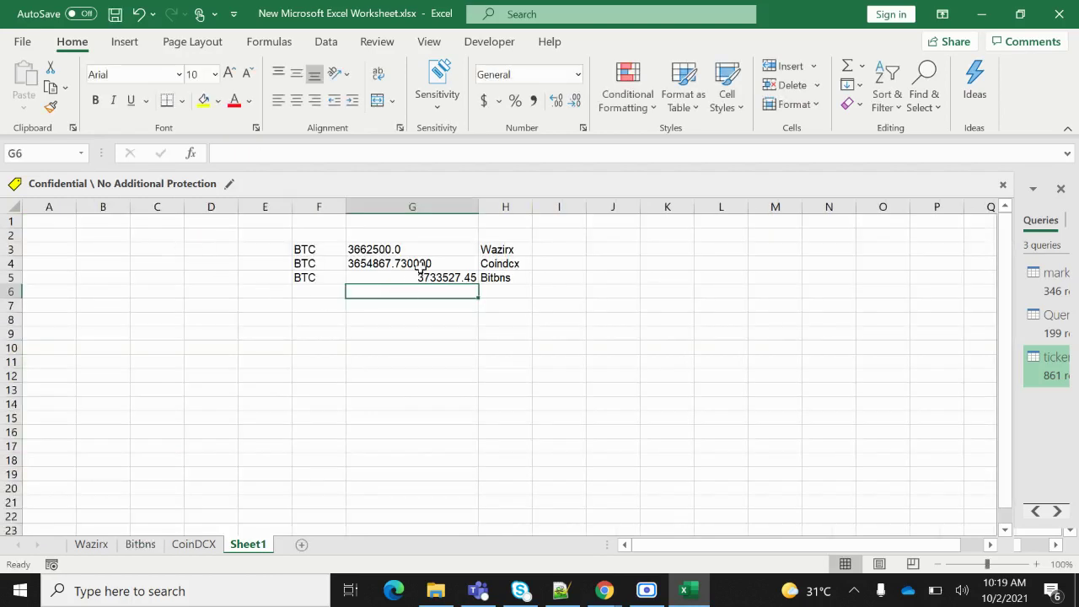
# Left-align the three BTC prices in cells G3 to G5.
pyautogui.moveTo(427, 248); pyautogui.dragTo(433, 278)
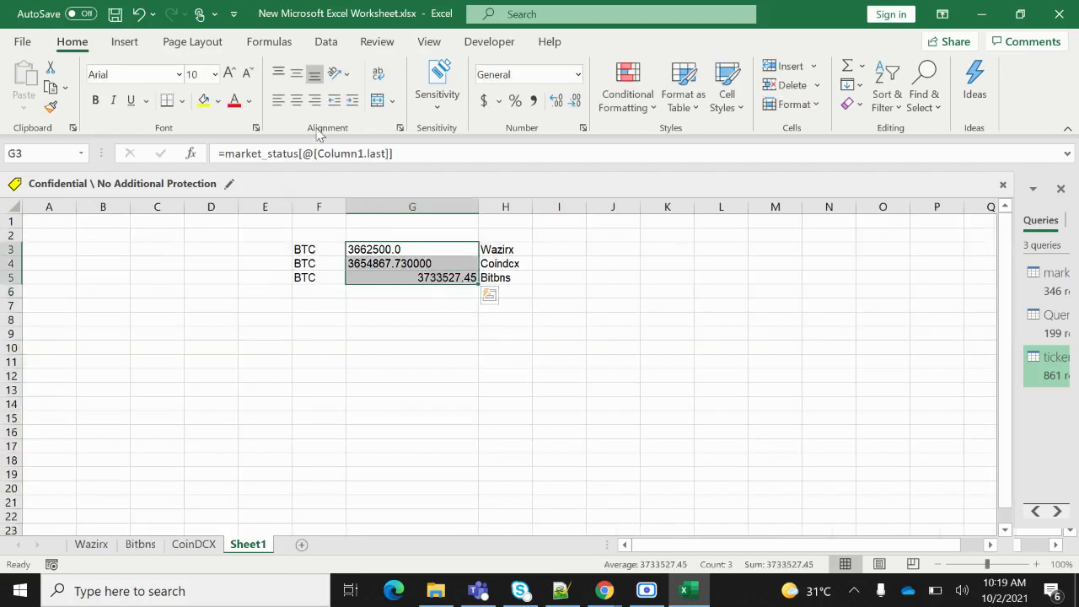
pyautogui.click(296, 105)
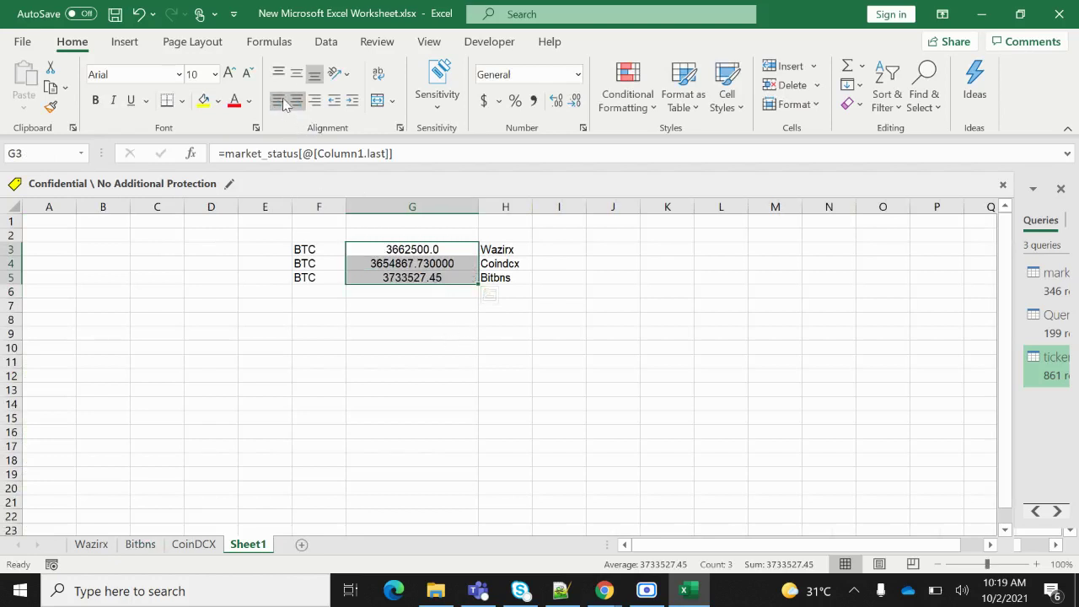
pyautogui.click(278, 100)
pyautogui.click(400, 361)
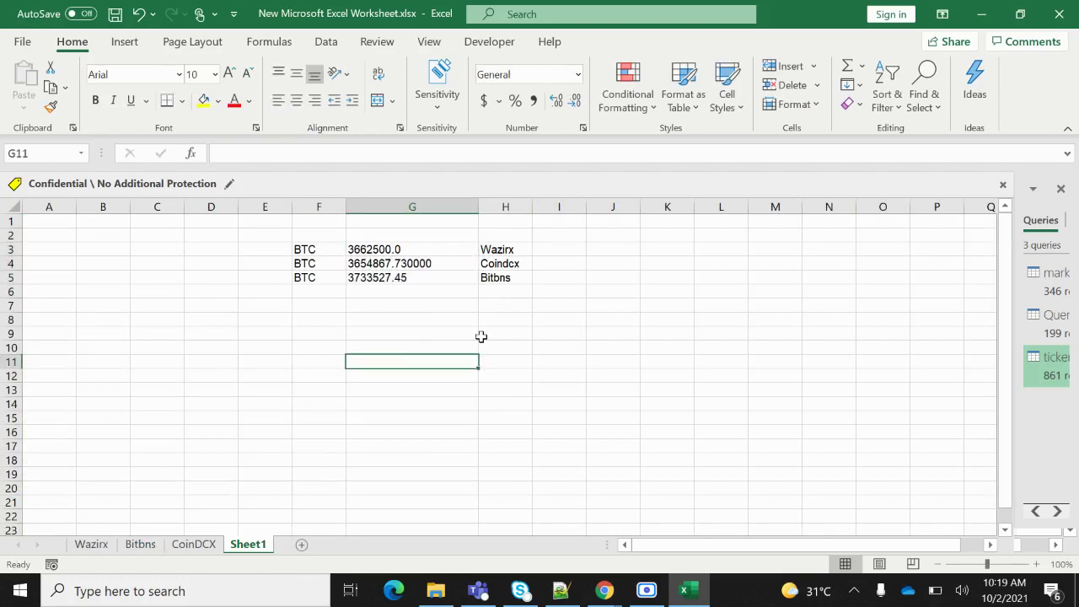
# Enter the label Difference in cell F9 and widen column F to fit it.
pyautogui.click(318, 332)
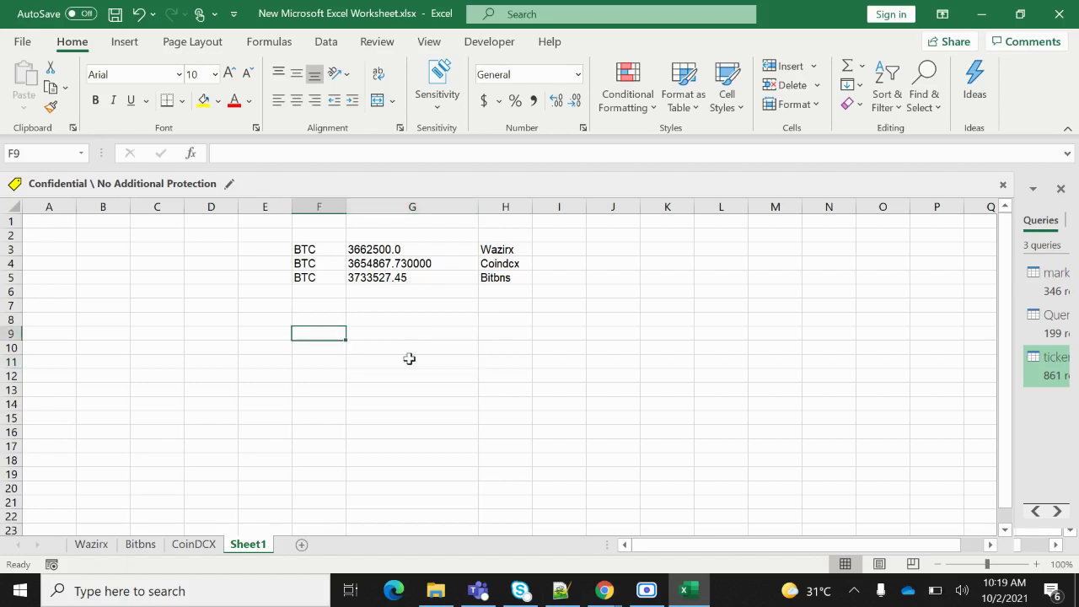
pyautogui.write('Difference')
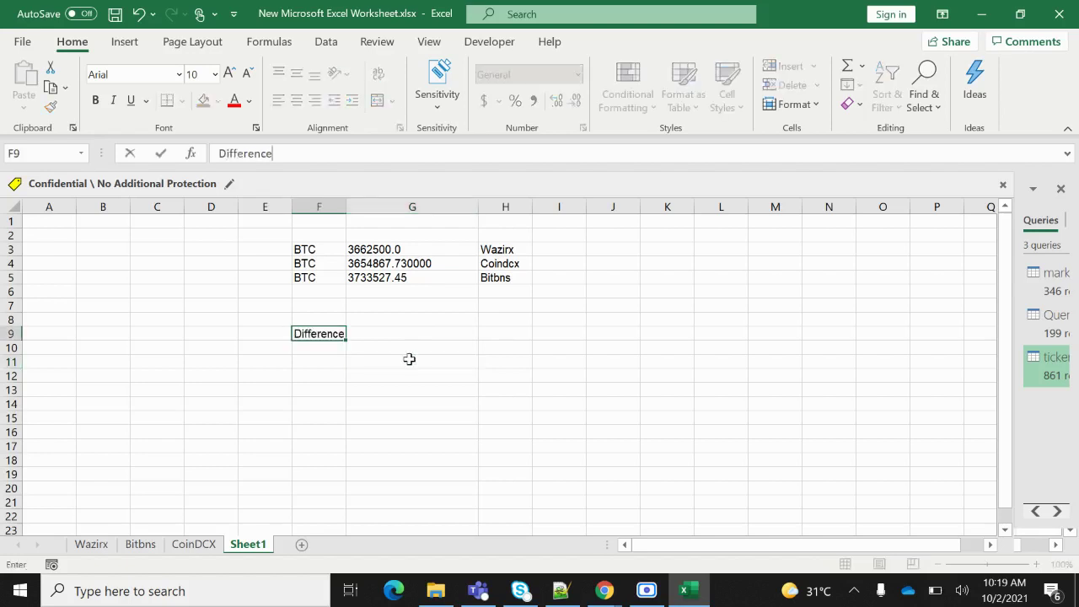
pyautogui.click(393, 401)
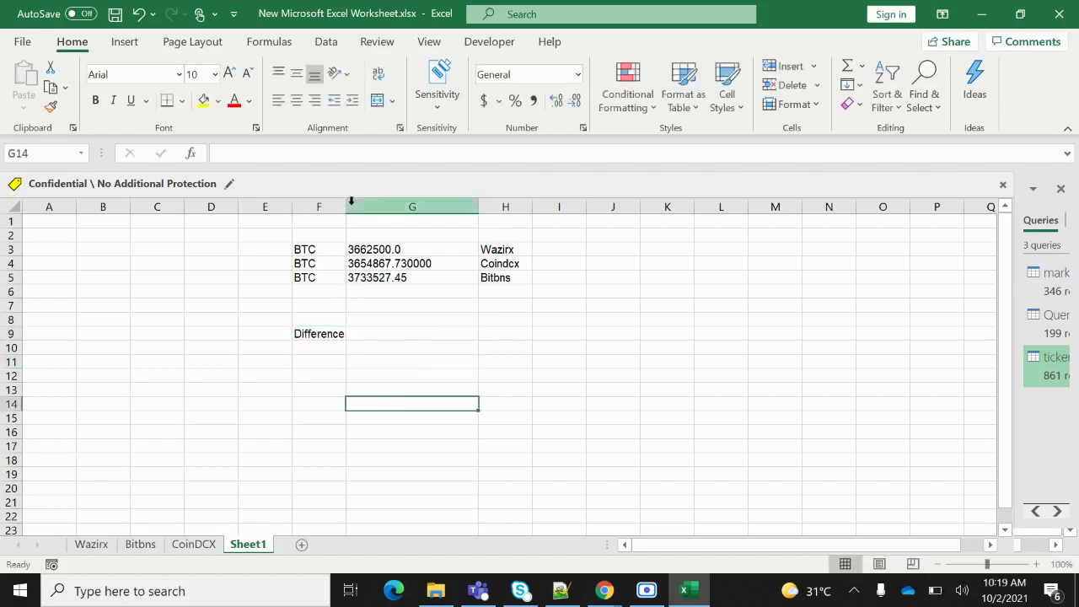
pyautogui.moveTo(346, 206); pyautogui.dragTo(378, 205)
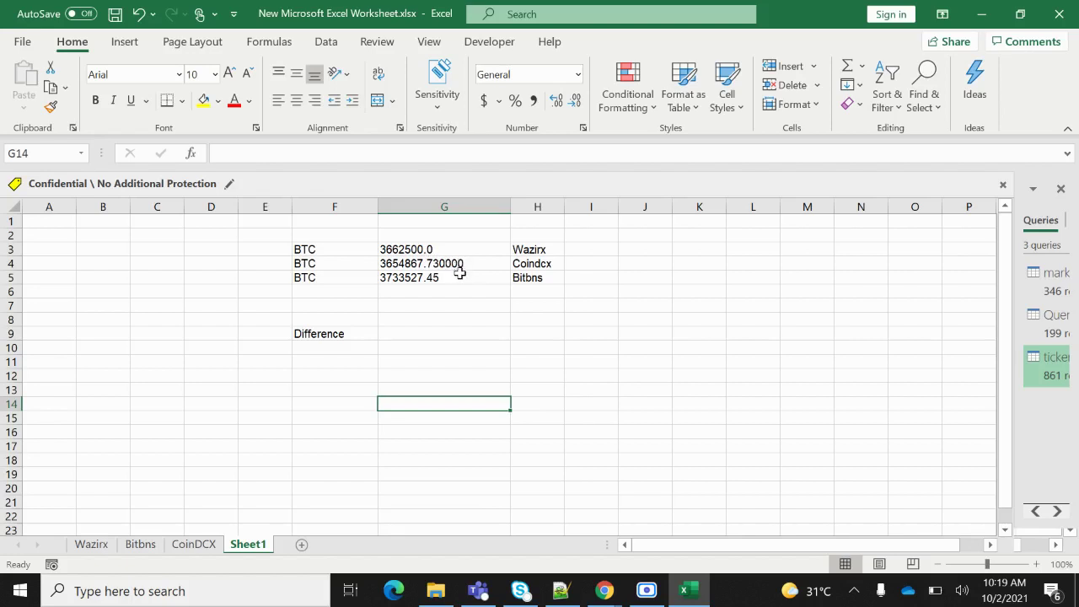
# Calculate the Coindcx minus Bitbns BTC price difference in cell G9 with the formula =G4-G5.
pyautogui.click(419, 333)
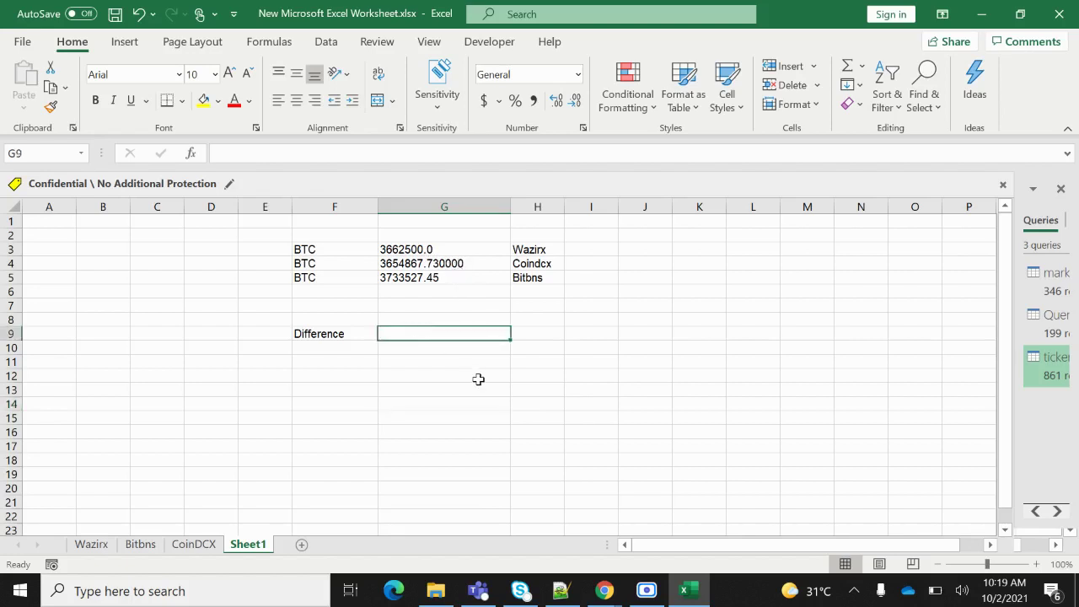
pyautogui.write('=')
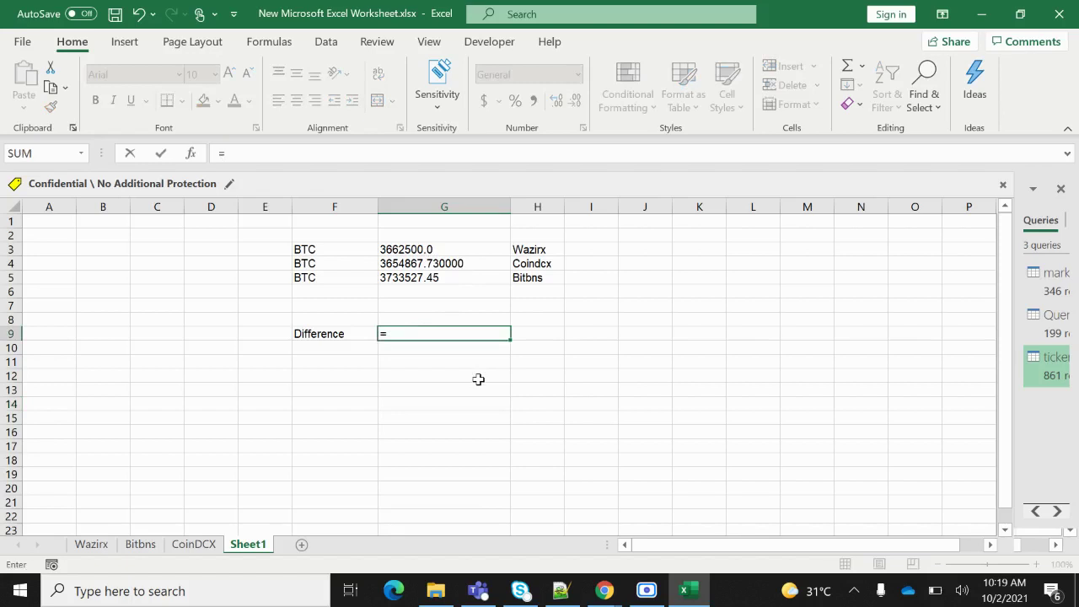
pyautogui.click(473, 263)
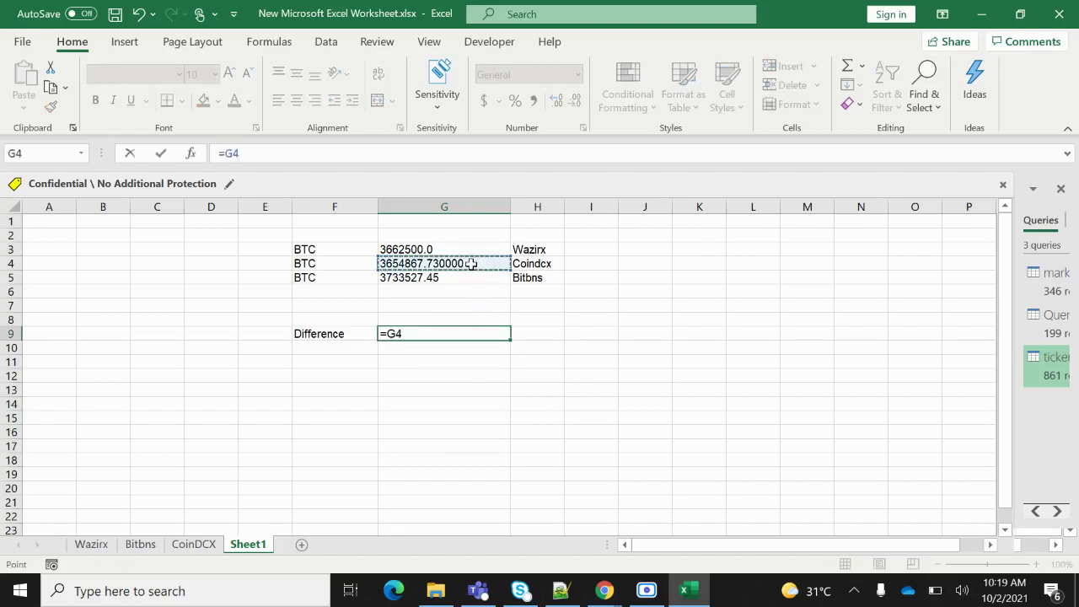
pyautogui.write('-')
pyautogui.click(472, 280)
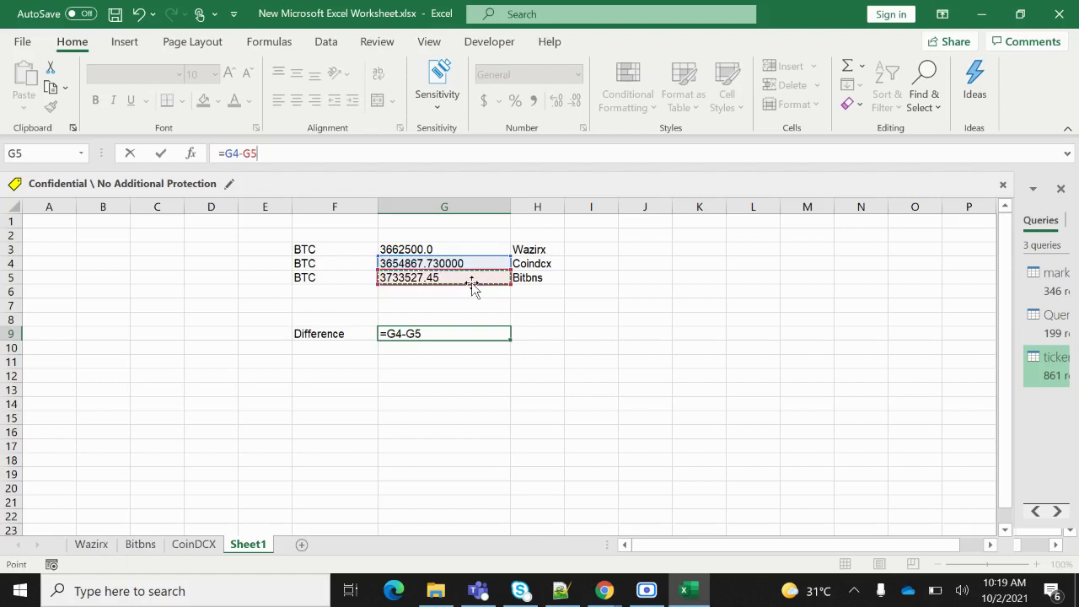
pyautogui.press('Return')
pyautogui.click(474, 377)
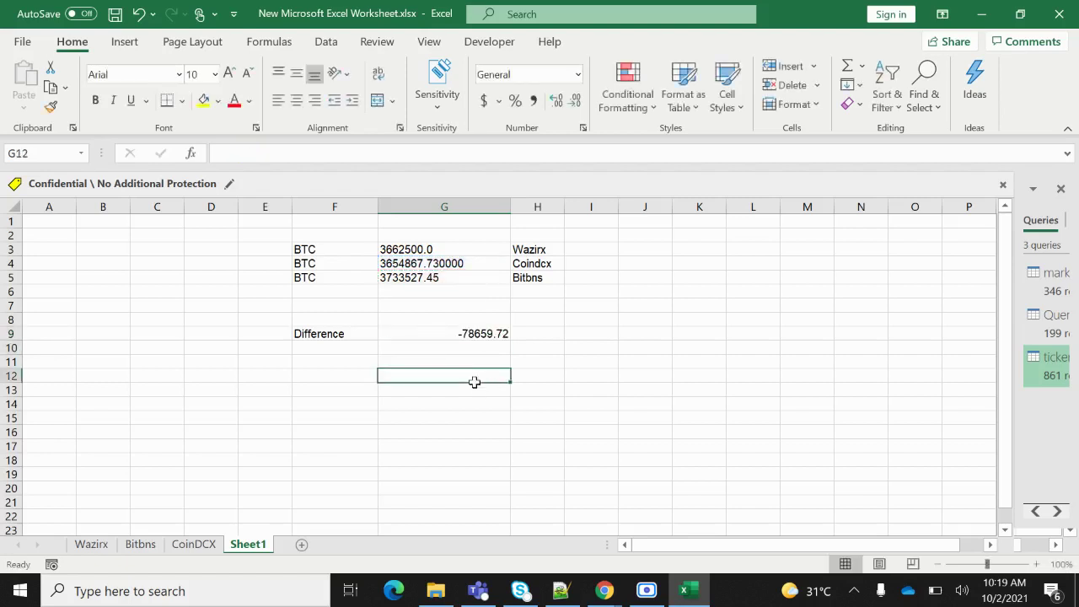
# Select the difference formula in cell G9 and agree to cancel the pending data refresh.
pyautogui.click(477, 336)
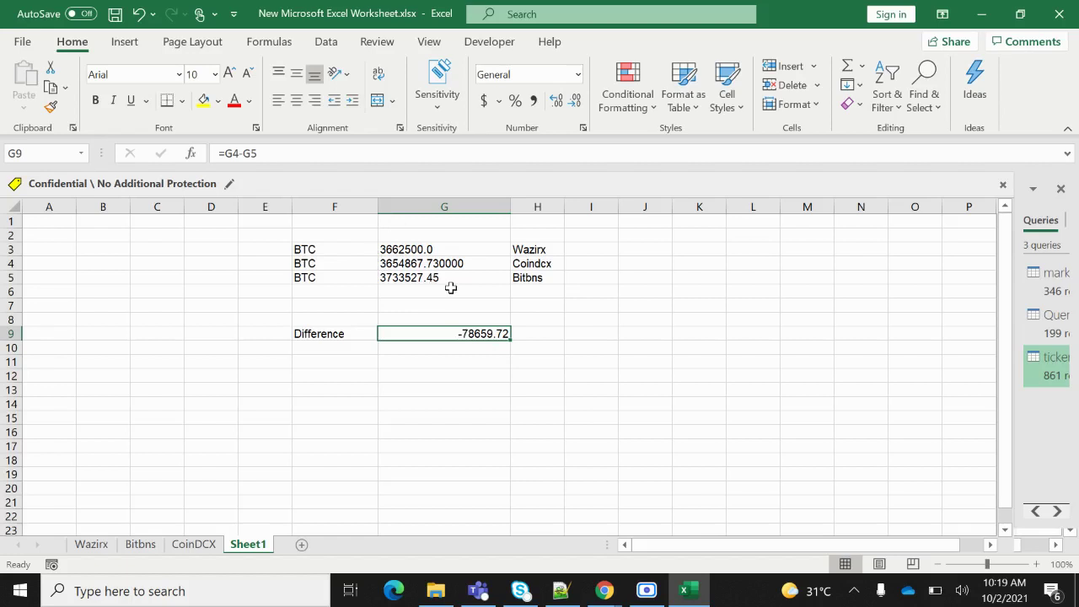
pyautogui.click(495, 361)
pyautogui.click(485, 336)
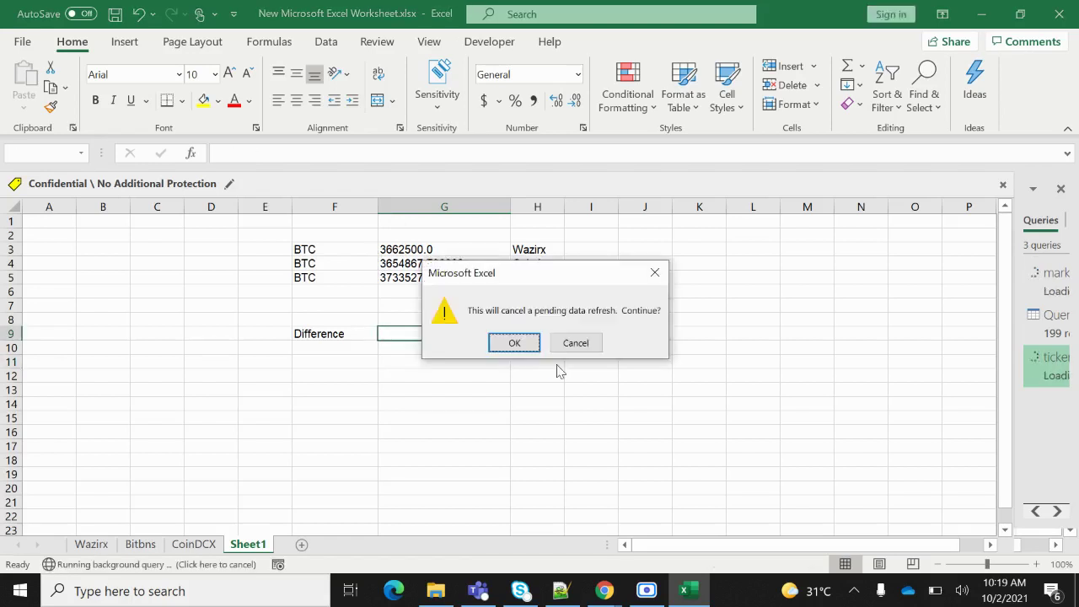
pyautogui.click(515, 343)
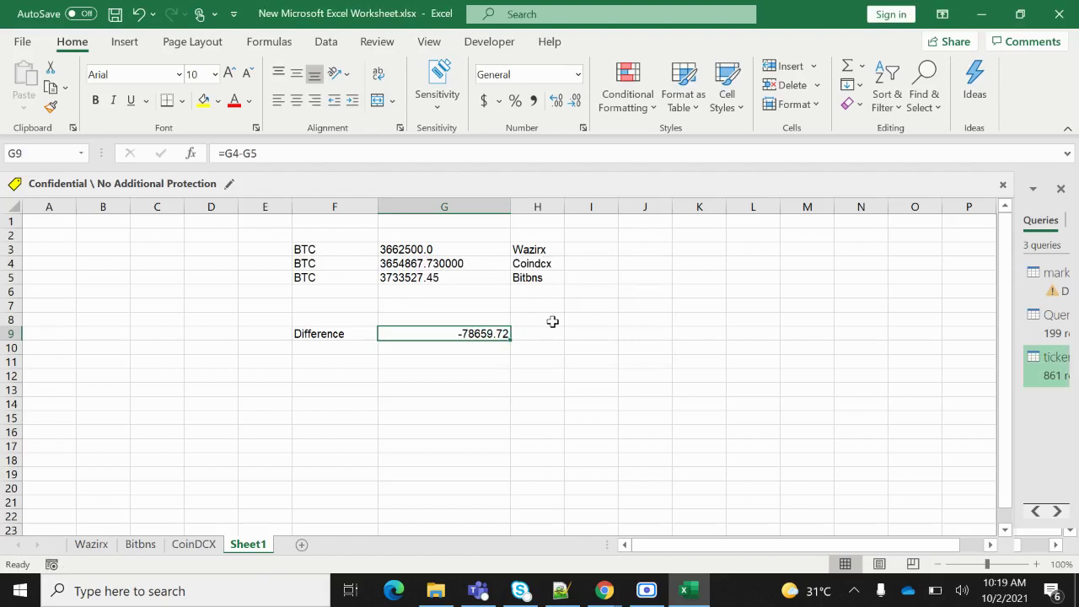
# Select the Bitbns and Coindcx labels beside the compared prices, and save the workbook.
pyautogui.click(548, 277)
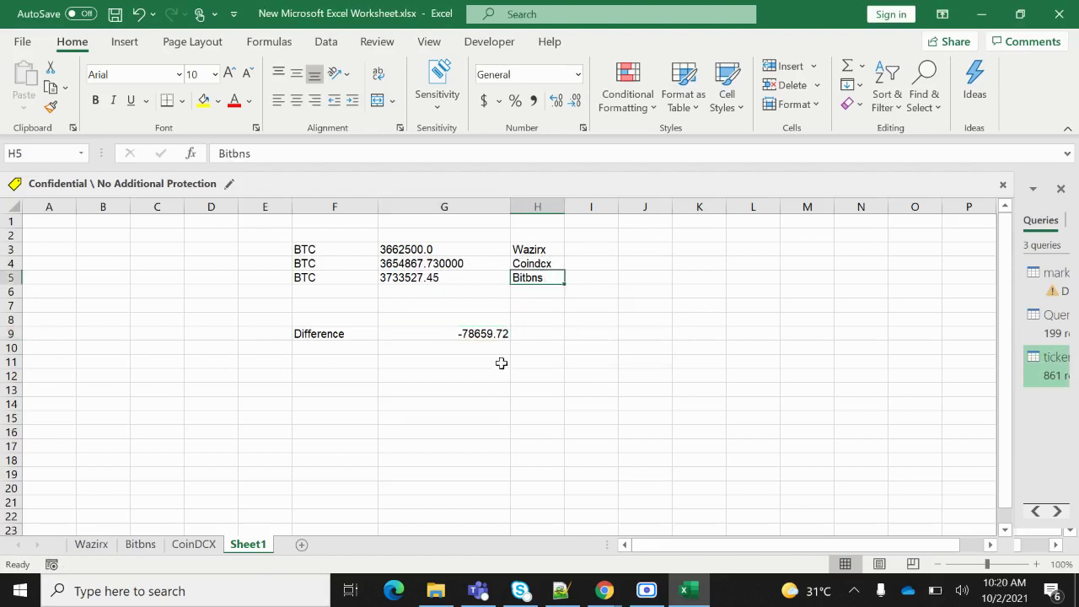
pyautogui.click(540, 264)
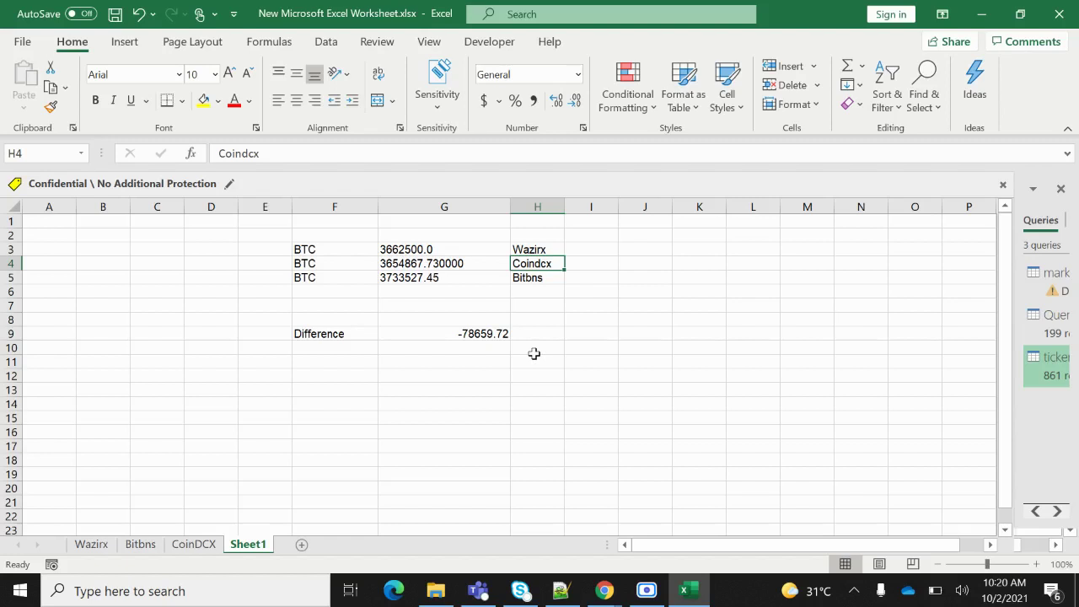
pyautogui.hotkey('ctrl', 's')
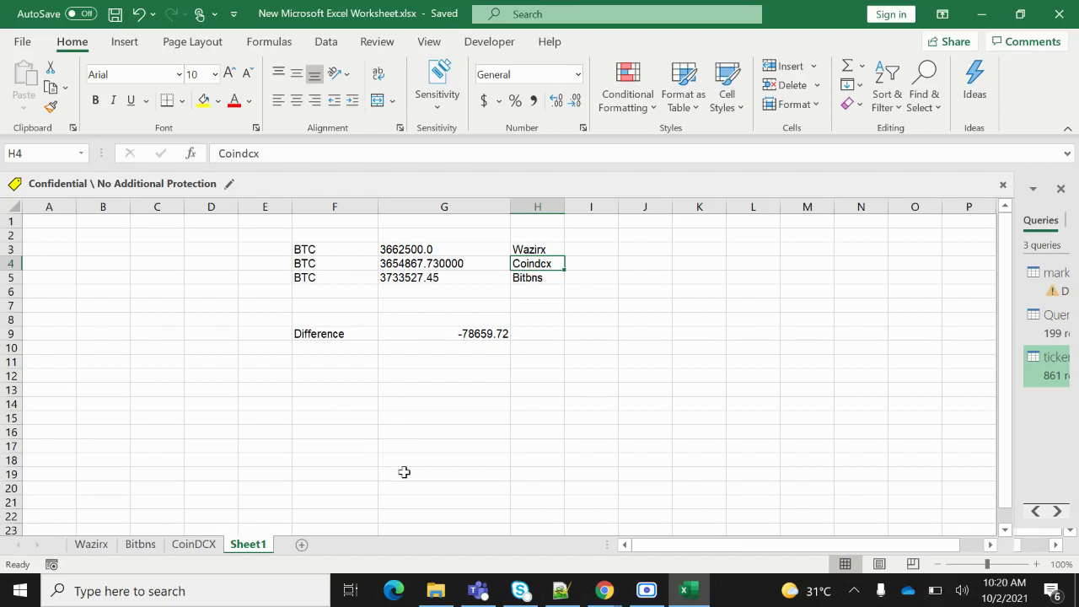
pyautogui.click(557, 587)
pyautogui.click(561, 588)
pyautogui.click(501, 433)
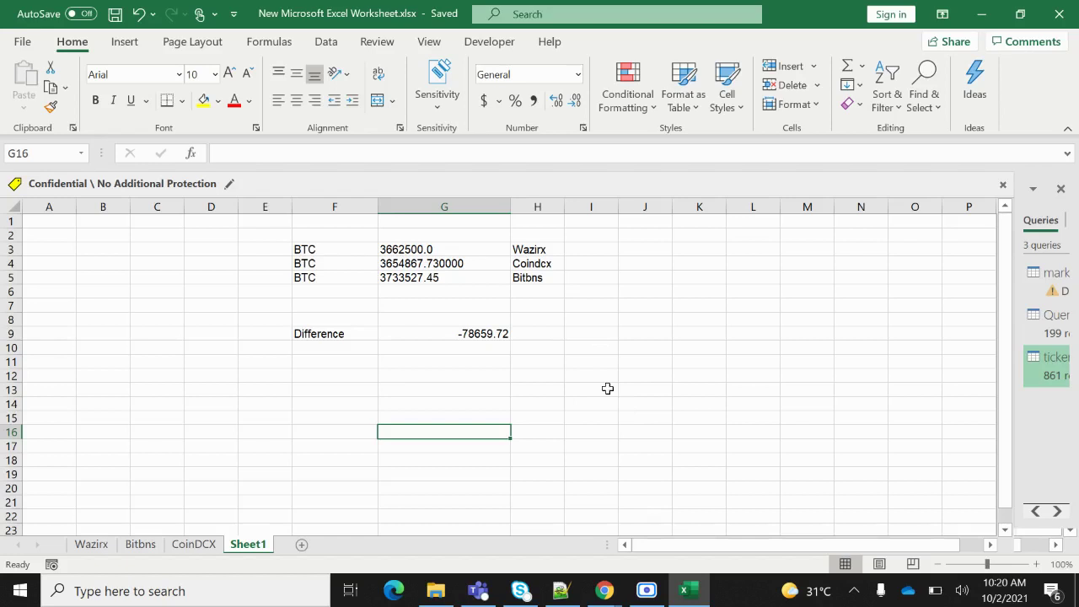
pyautogui.click(647, 589)
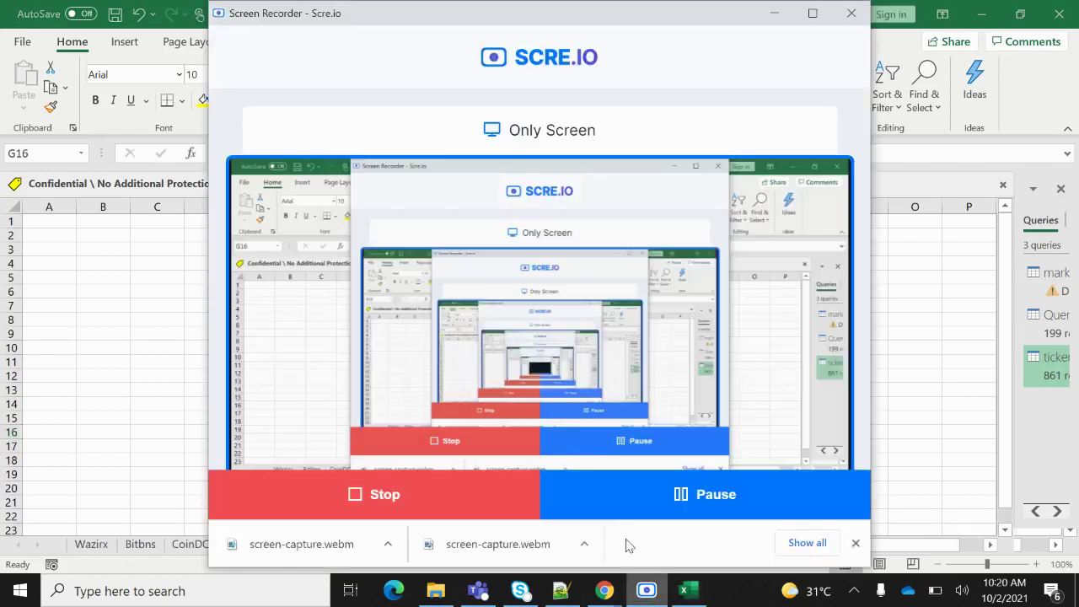